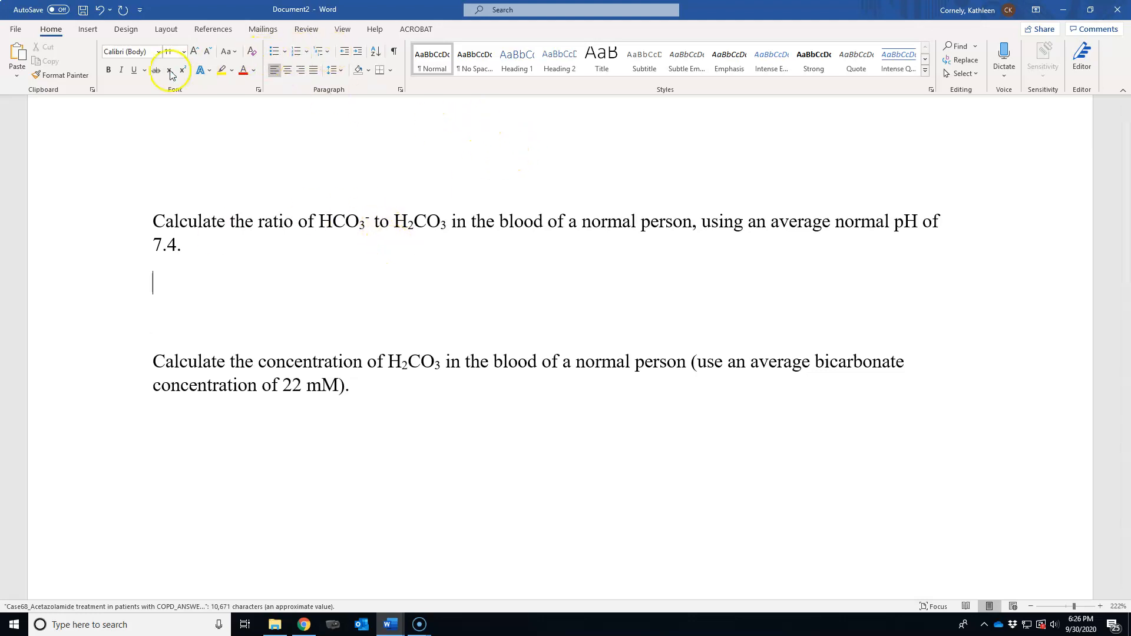
Insert a new equation below the first question and enter "pH =" in it
{"action": "left_click", "coordinate": [88, 29]}
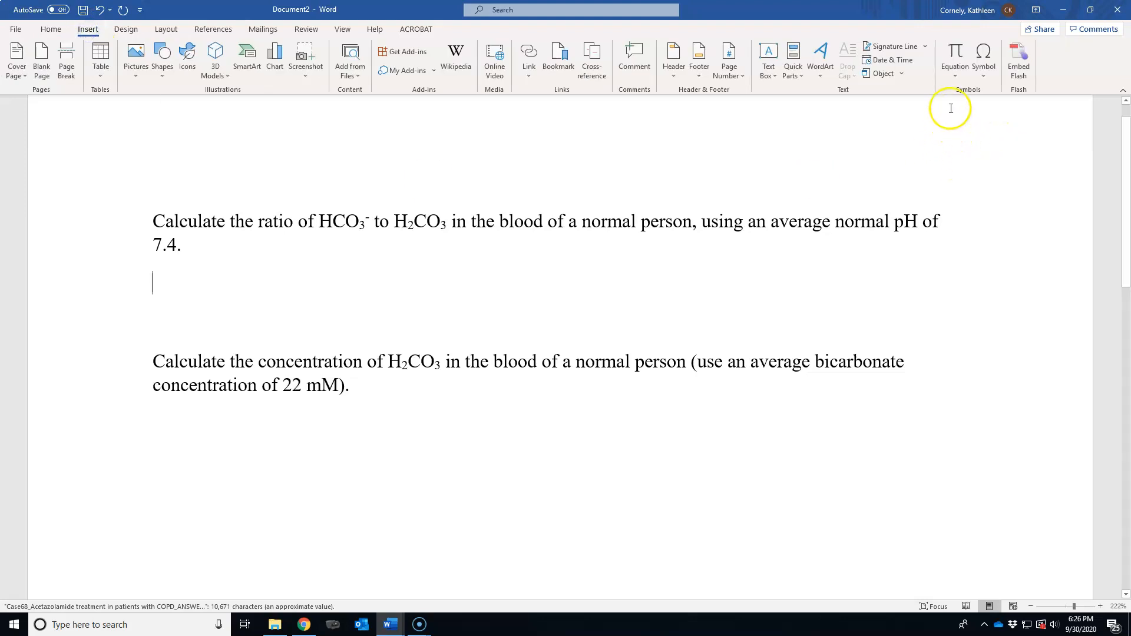
{"action": "left_click", "coordinate": [955, 77]}
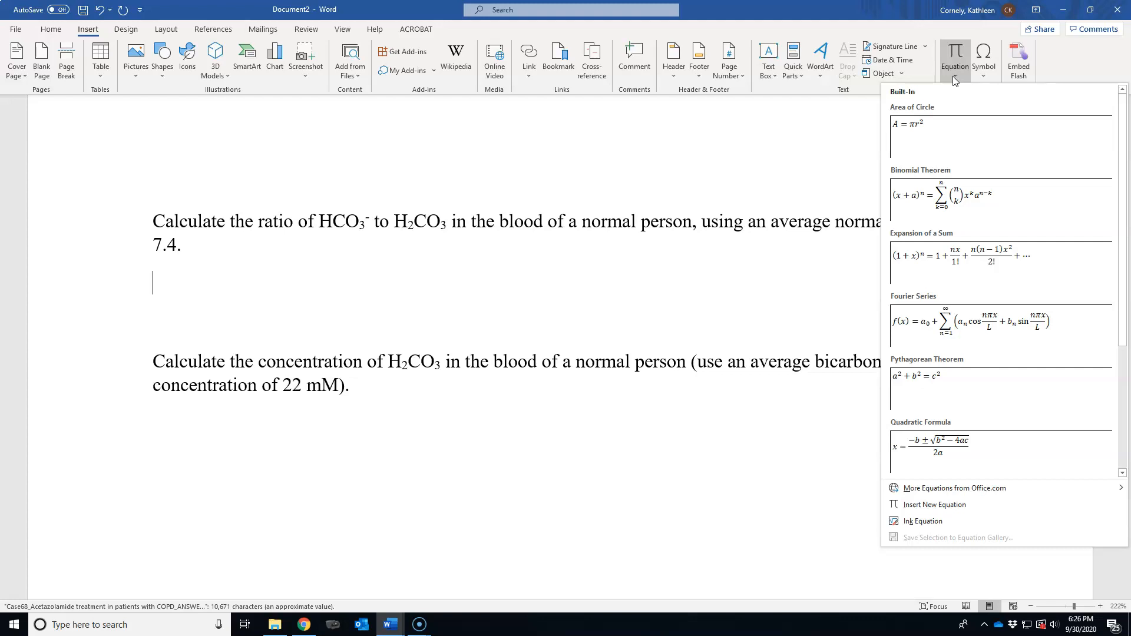
{"action": "left_click", "coordinate": [921, 505]}
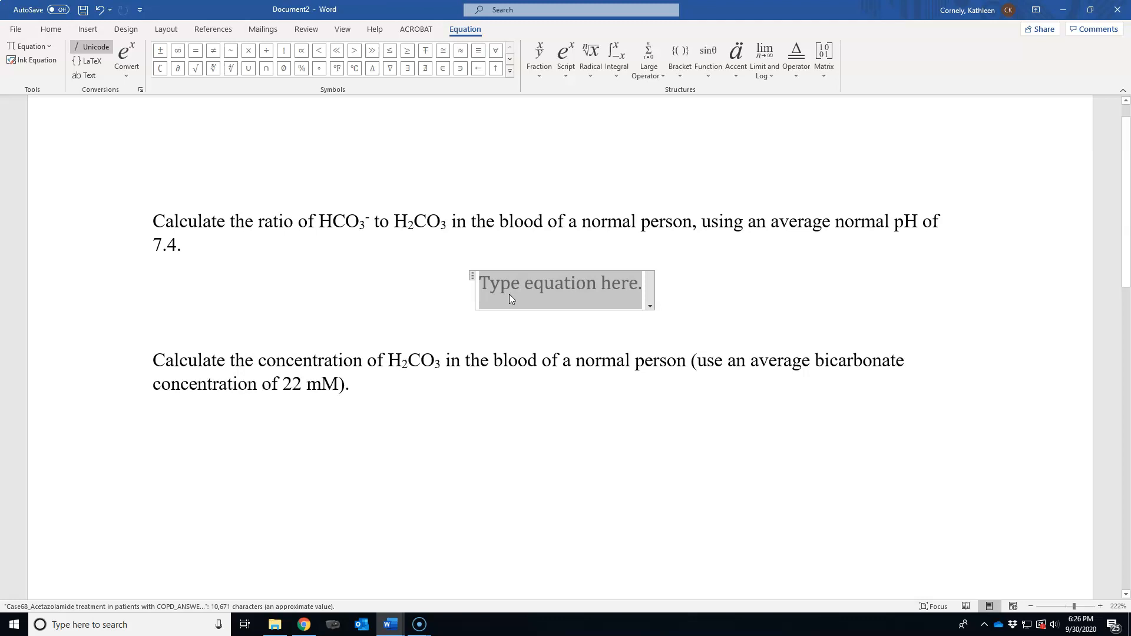
{"action": "type", "text": "pH "}
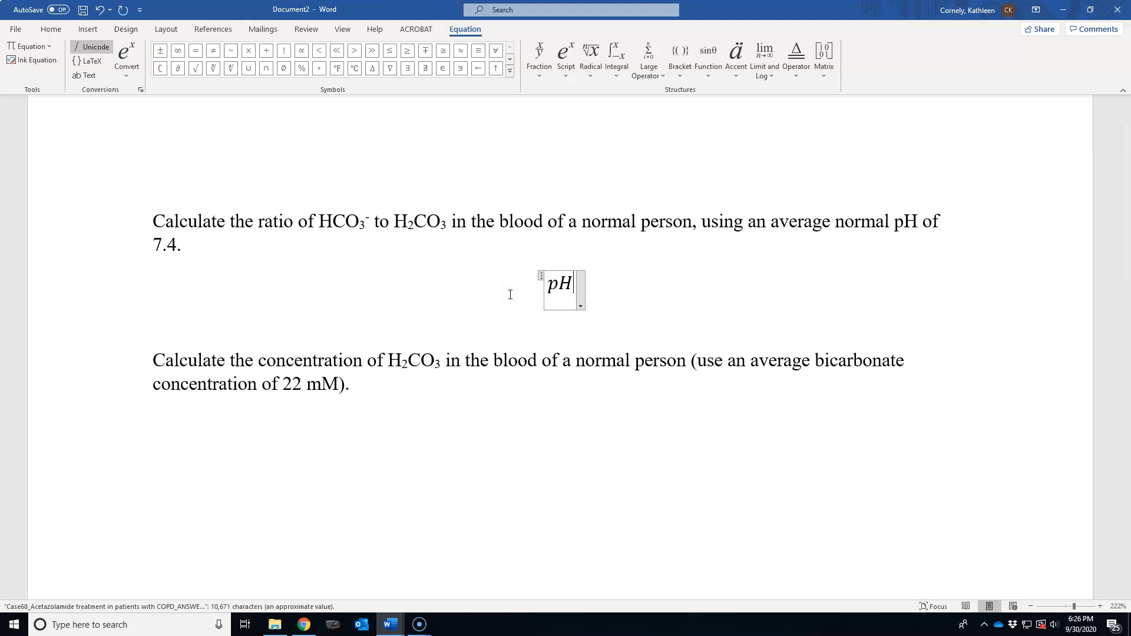
{"action": "type", "text": "="}
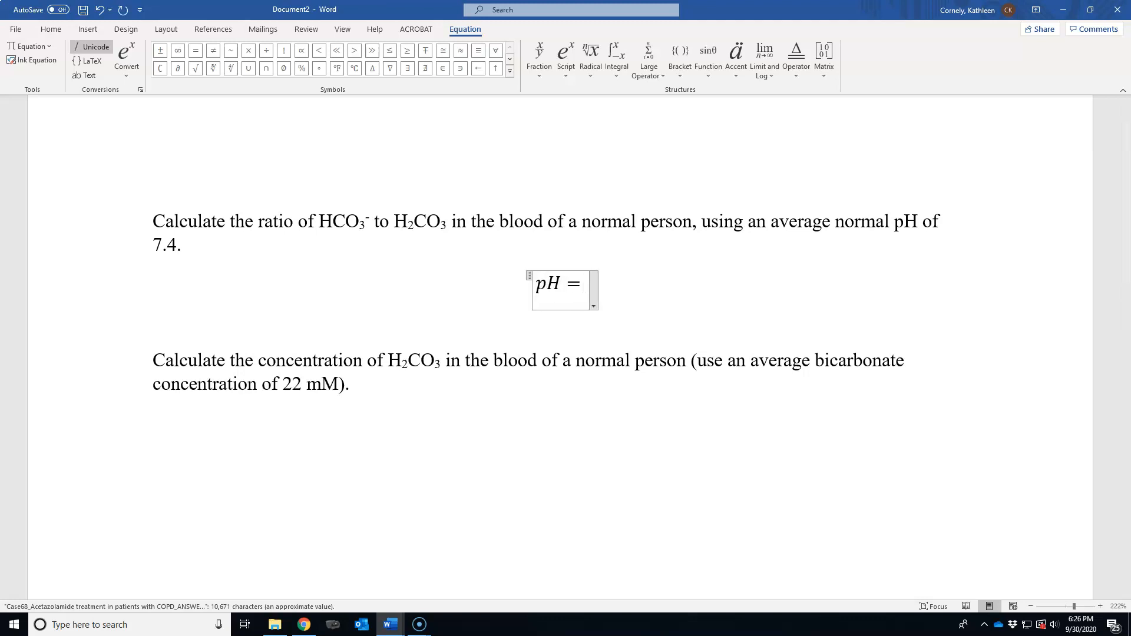
Continue the equation with pKa, using a subscript structure with K as the base and "a" as the subscript
{"action": "type", "text": " p"}
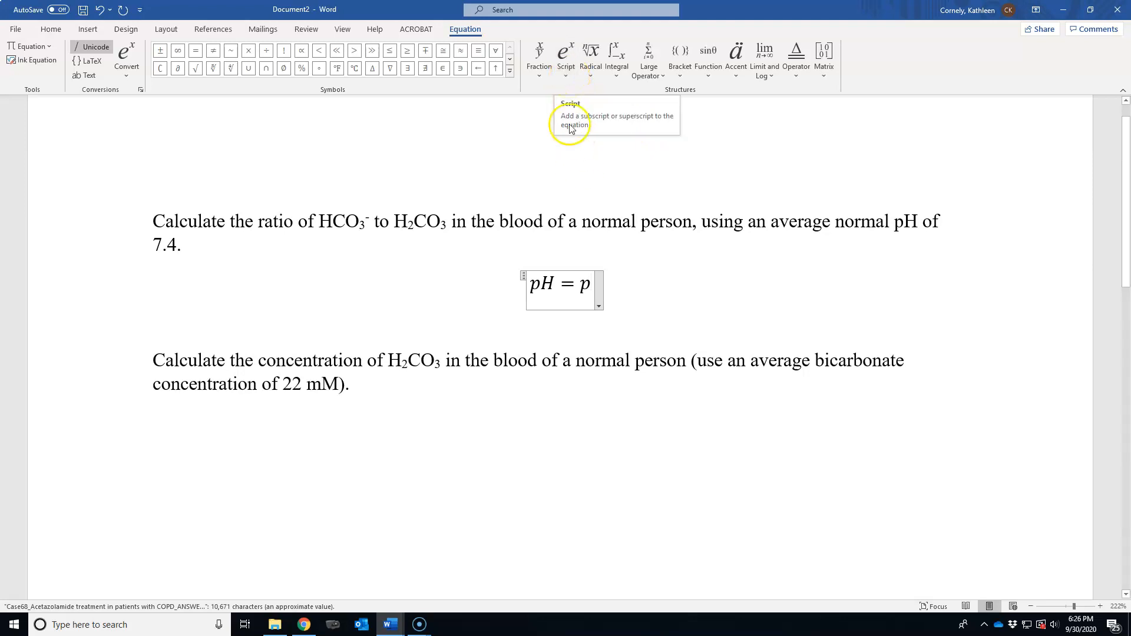
{"action": "left_click", "coordinate": [568, 71]}
{"action": "left_click", "coordinate": [626, 132]}
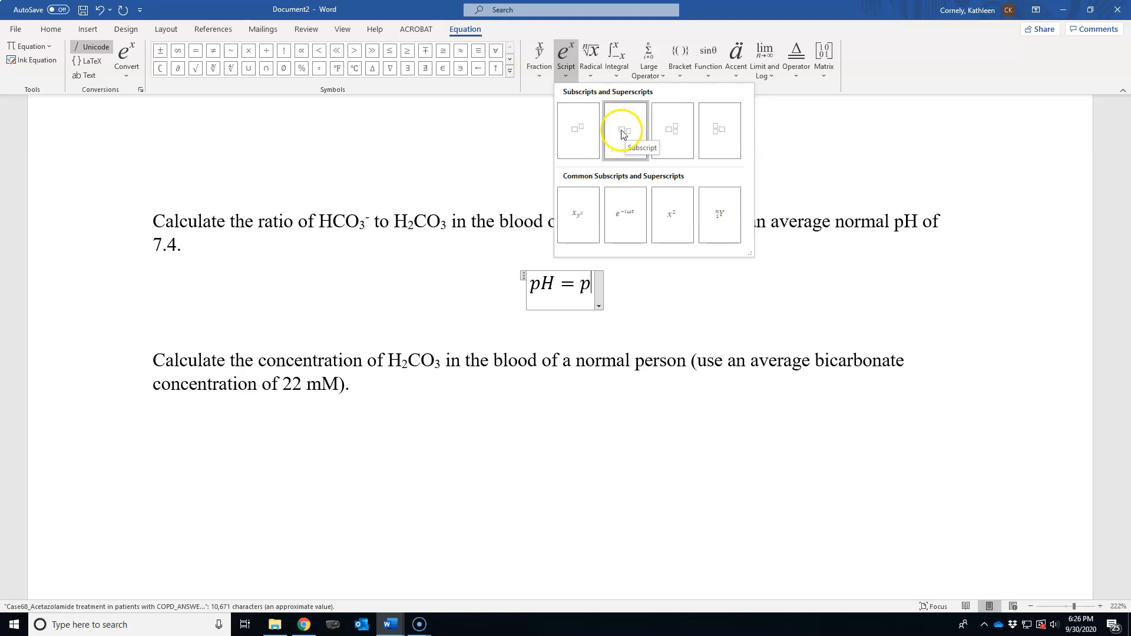
{"action": "left_click", "coordinate": [630, 137]}
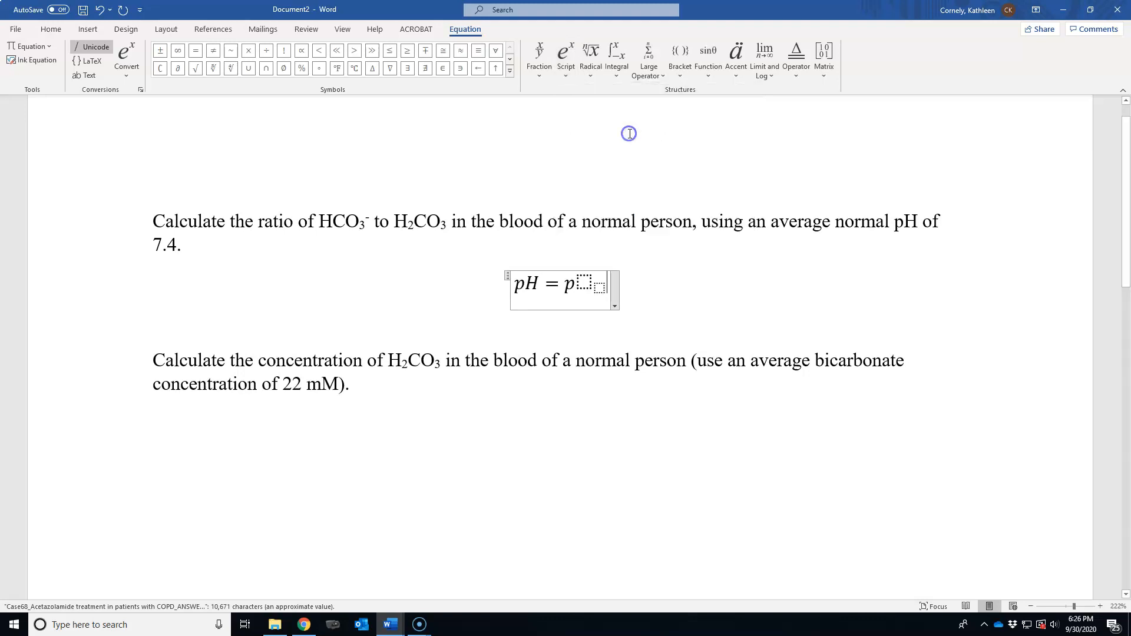
{"action": "left_click", "coordinate": [584, 284]}
{"action": "type", "text": "K"}
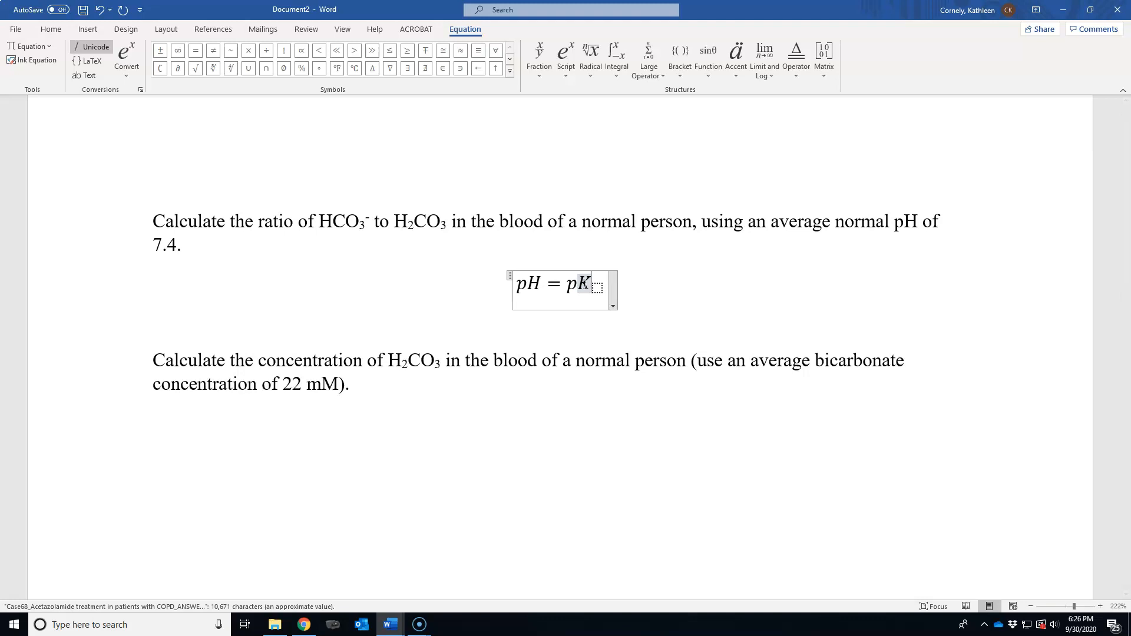
{"action": "key", "text": "Right"}
{"action": "type", "text": "a"}
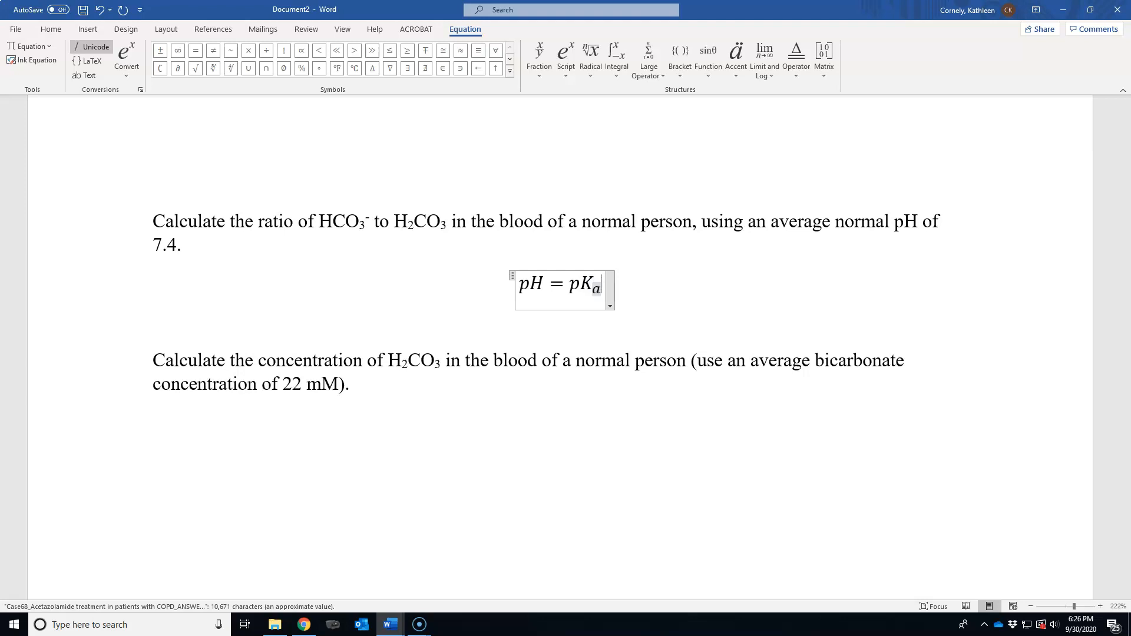
{"action": "key", "text": "Right"}
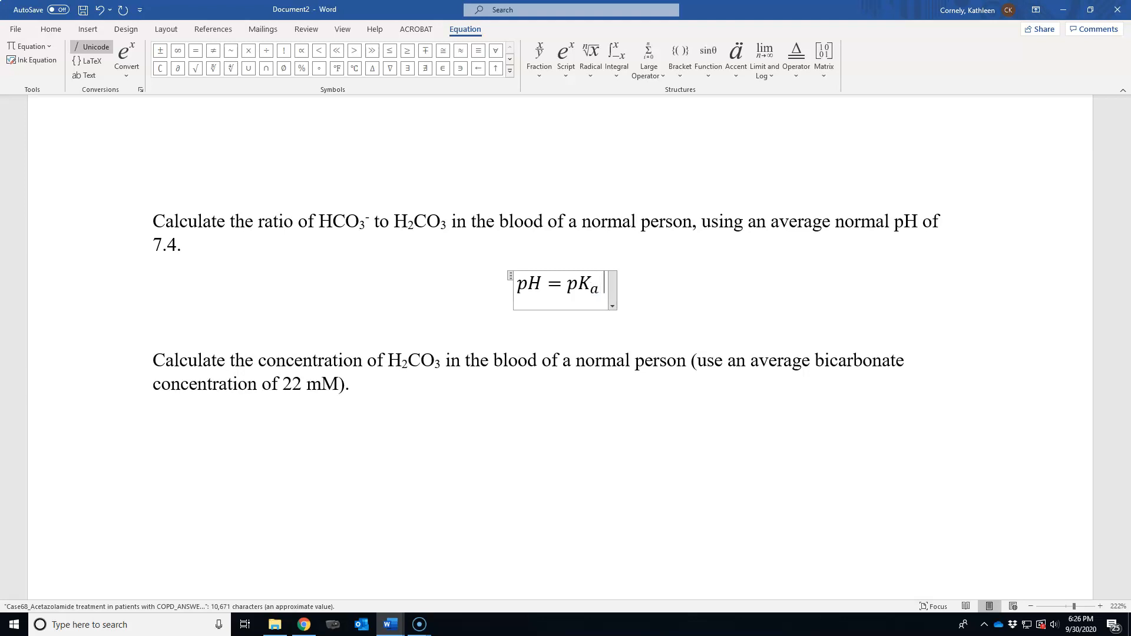
Add "+ log" after pKa, followed by an empty stacked fraction
{"action": "type", "text": "+"}
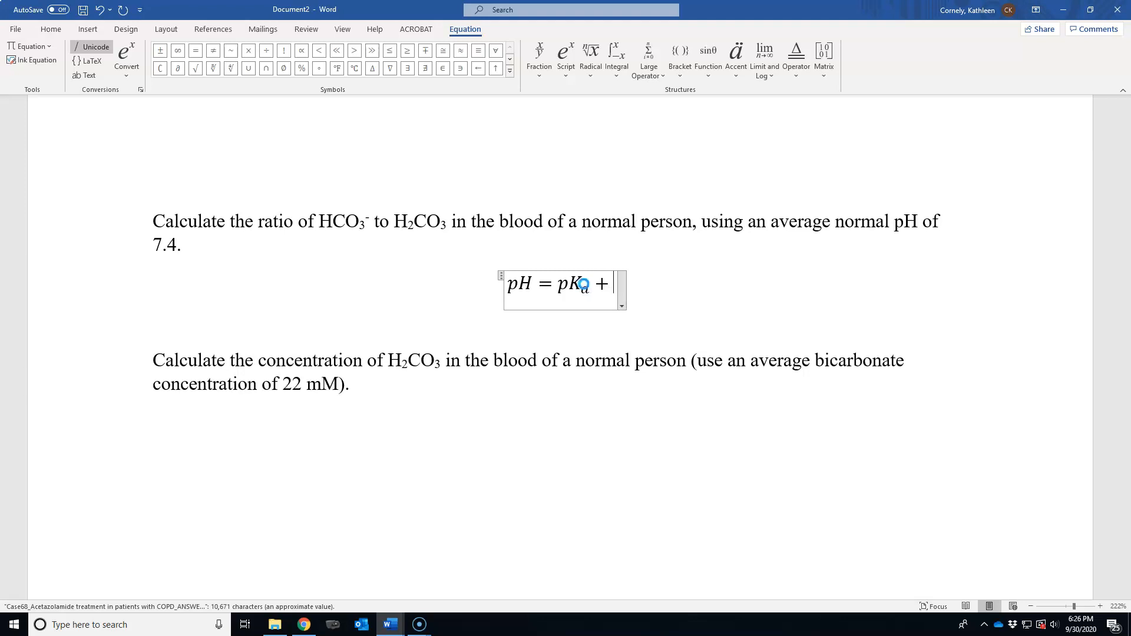
{"action": "type", "text": " log"}
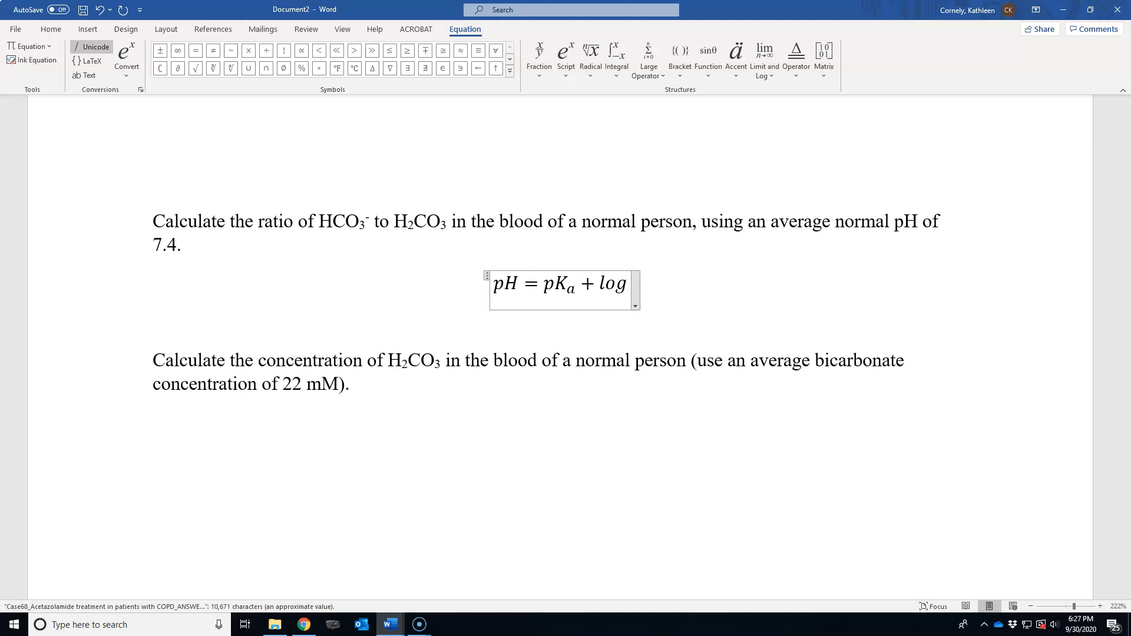
{"action": "left_click", "coordinate": [539, 80]}
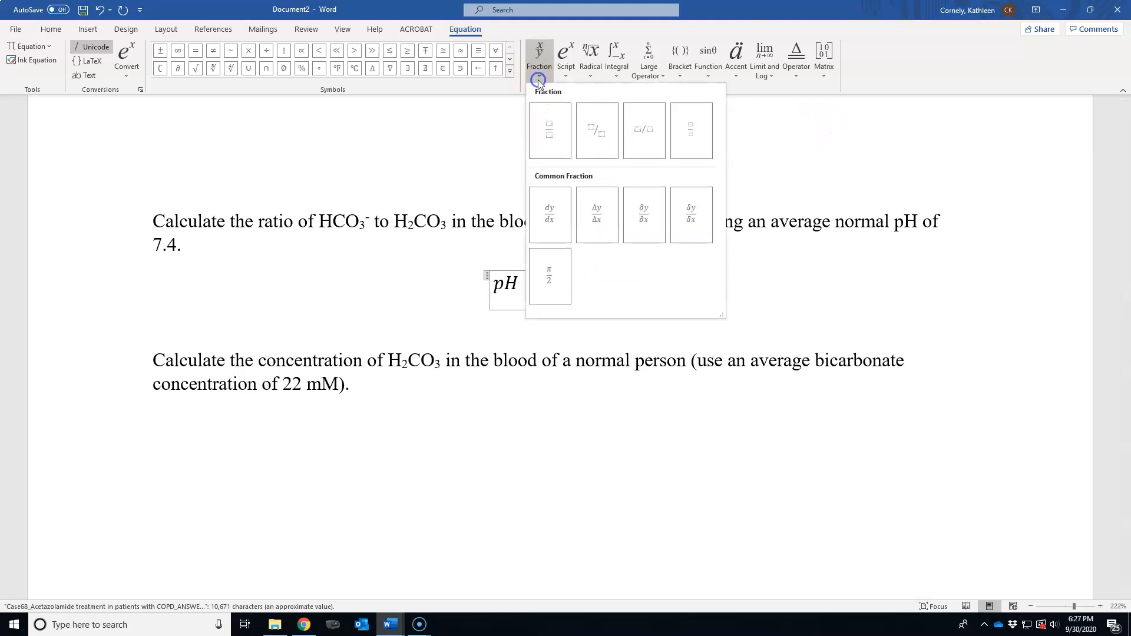
{"action": "left_click", "coordinate": [550, 137]}
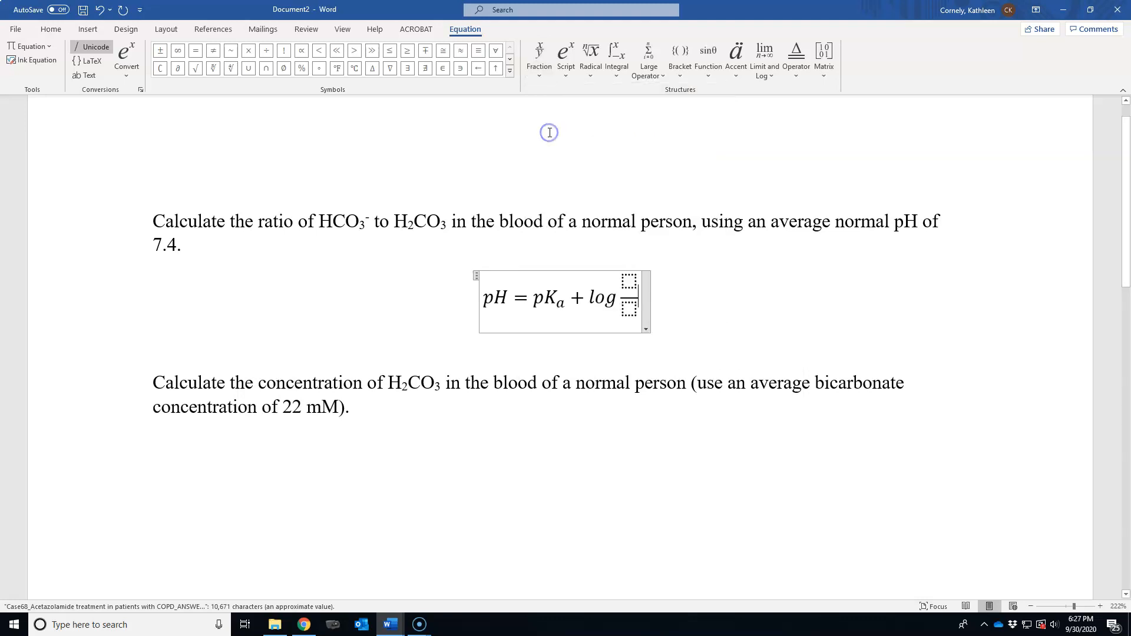
Fill the fraction's numerator with [HCO3−], giving the O a combined subscript 3 and superscript minus sign
{"action": "left_click", "coordinate": [628, 281]}
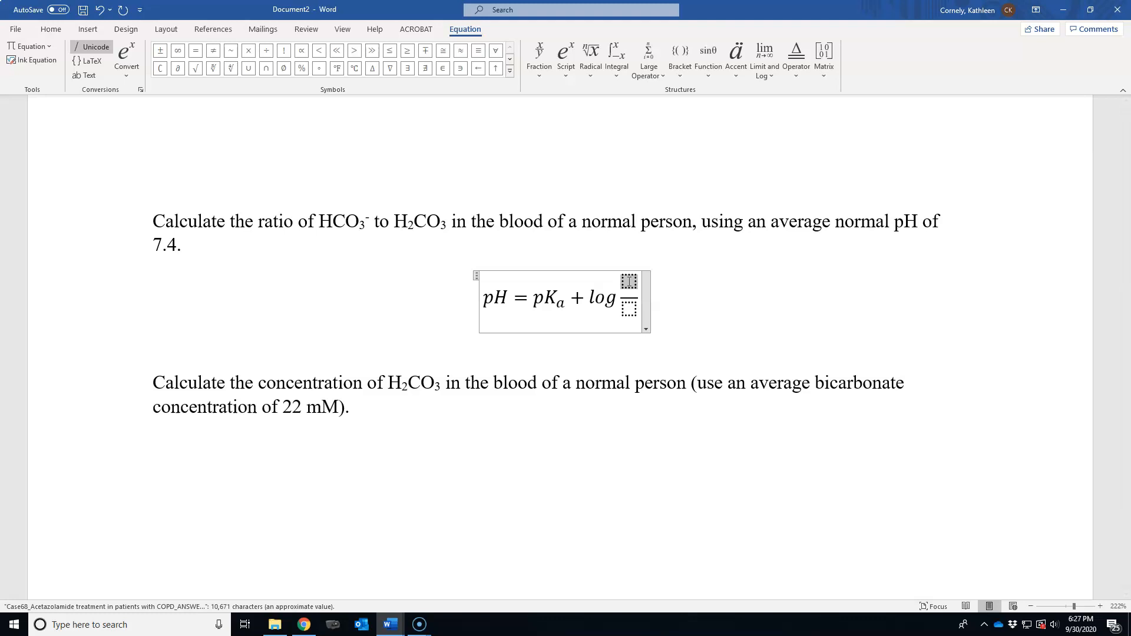
{"action": "type", "text": "[HC"}
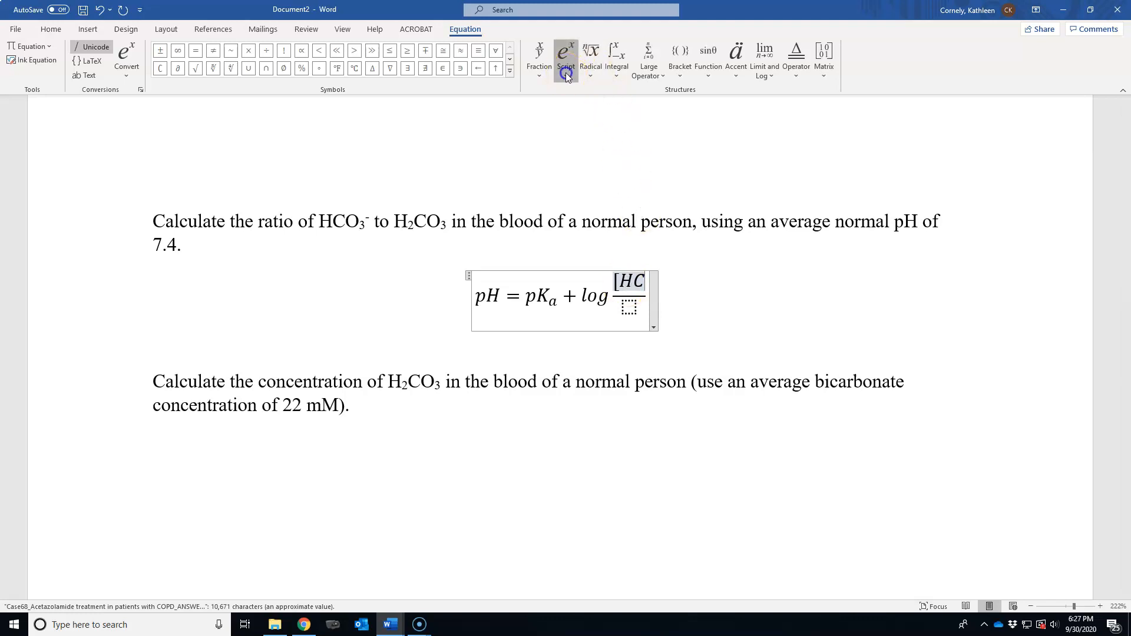
{"action": "left_click", "coordinate": [566, 54]}
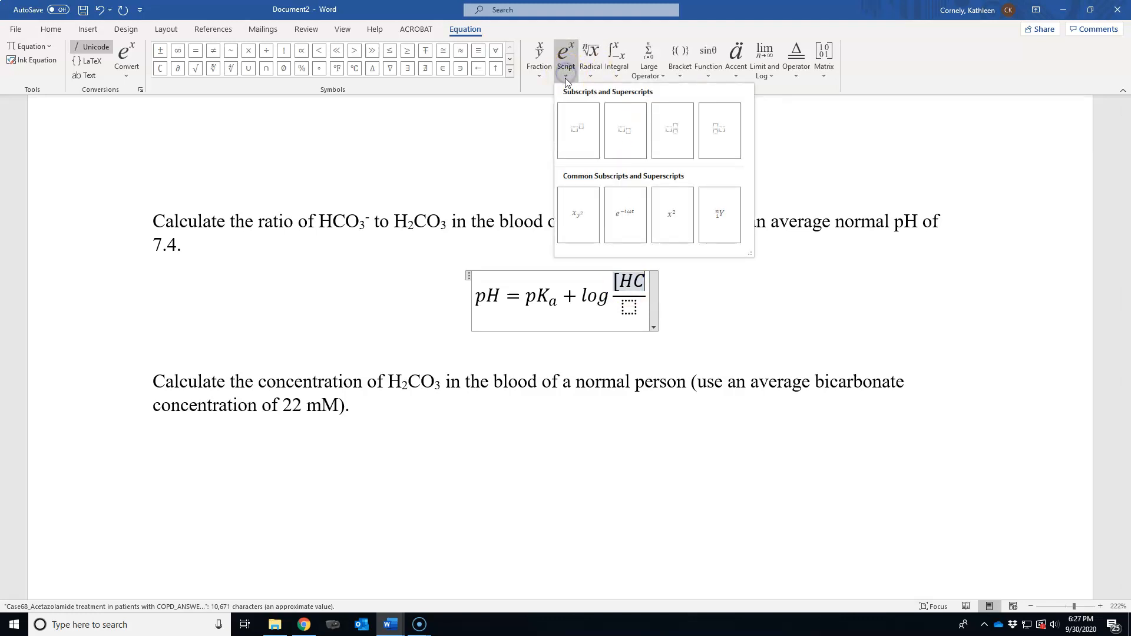
{"action": "left_click", "coordinate": [670, 135]}
{"action": "left_click", "coordinate": [637, 285]}
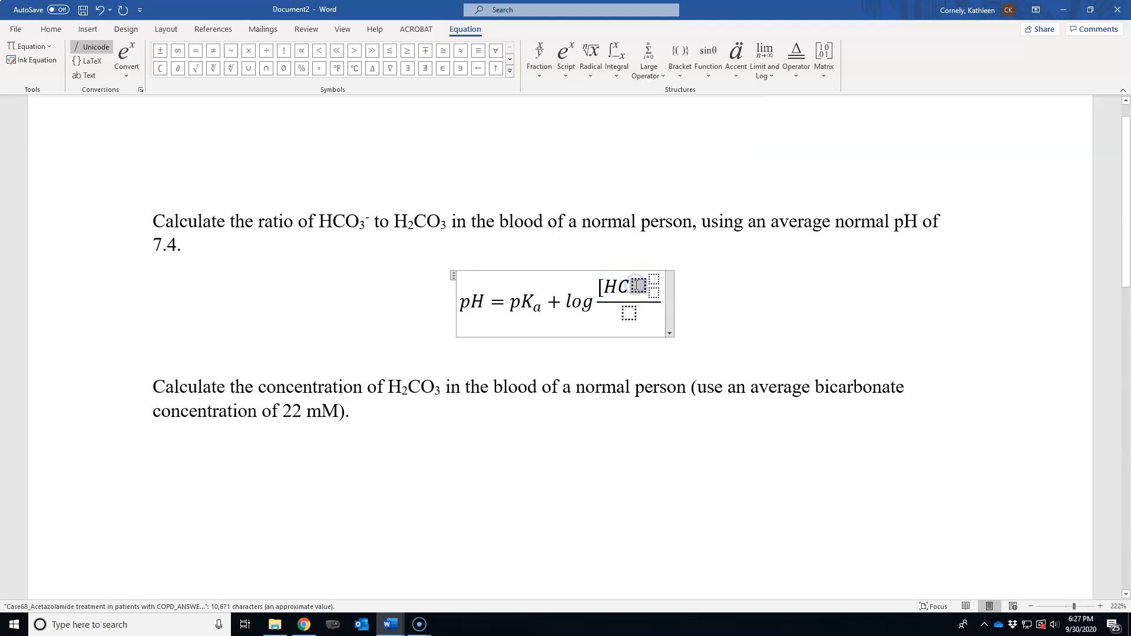
{"action": "type", "text": "O"}
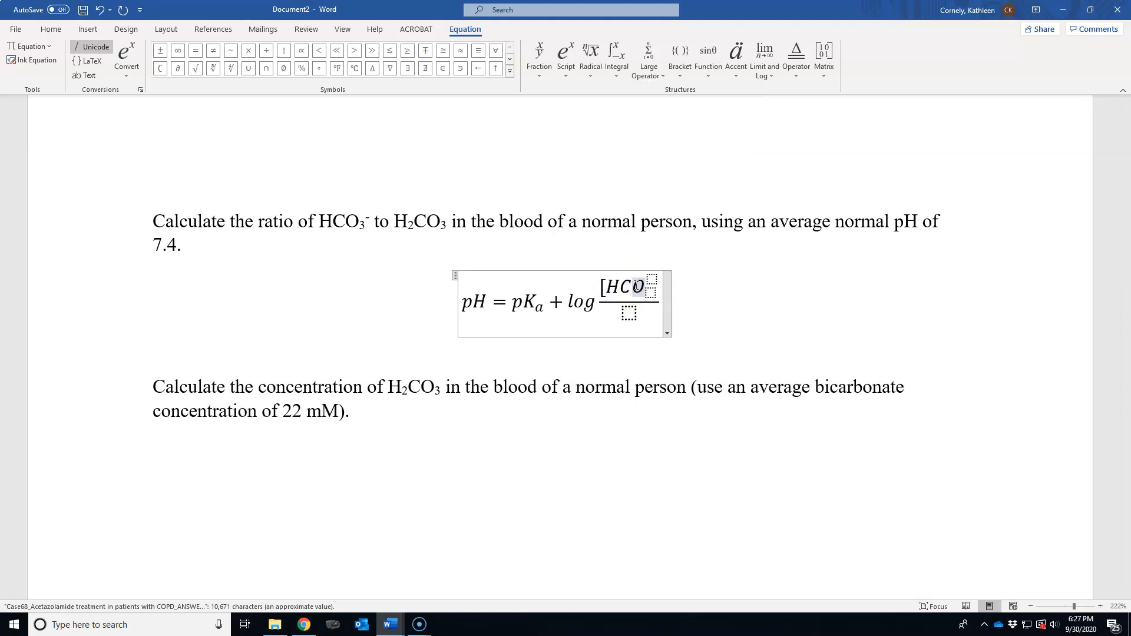
{"action": "key", "text": "Right"}
{"action": "type", "text": "3"}
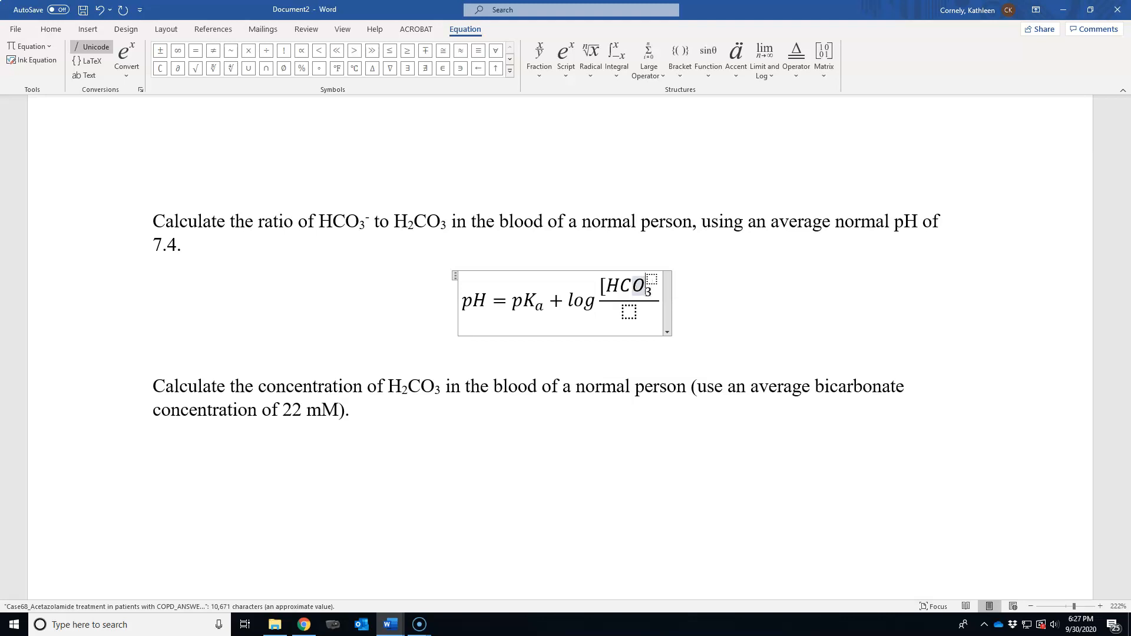
{"action": "key", "text": "Right"}
{"action": "type", "text": "-"}
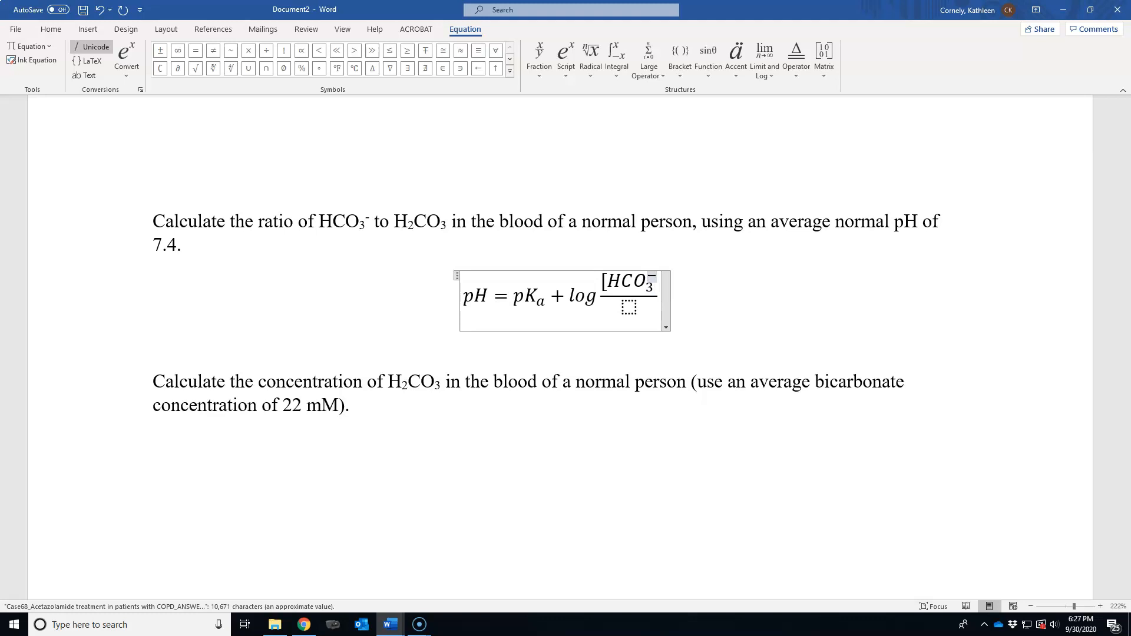
{"action": "key", "text": "Right"}
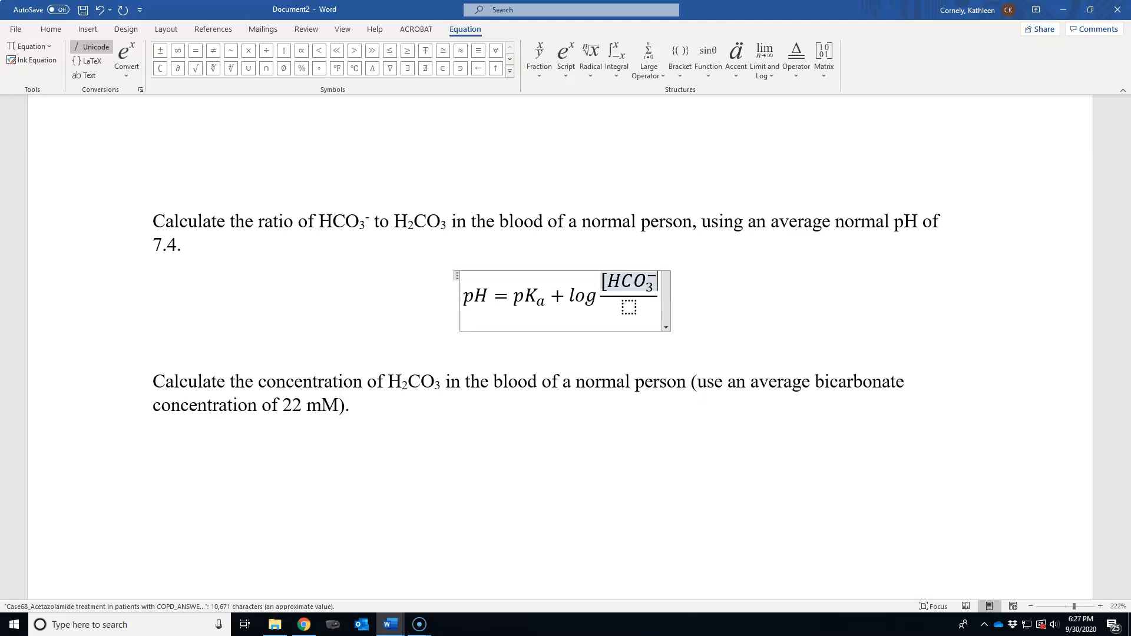
{"action": "type", "text": "]"}
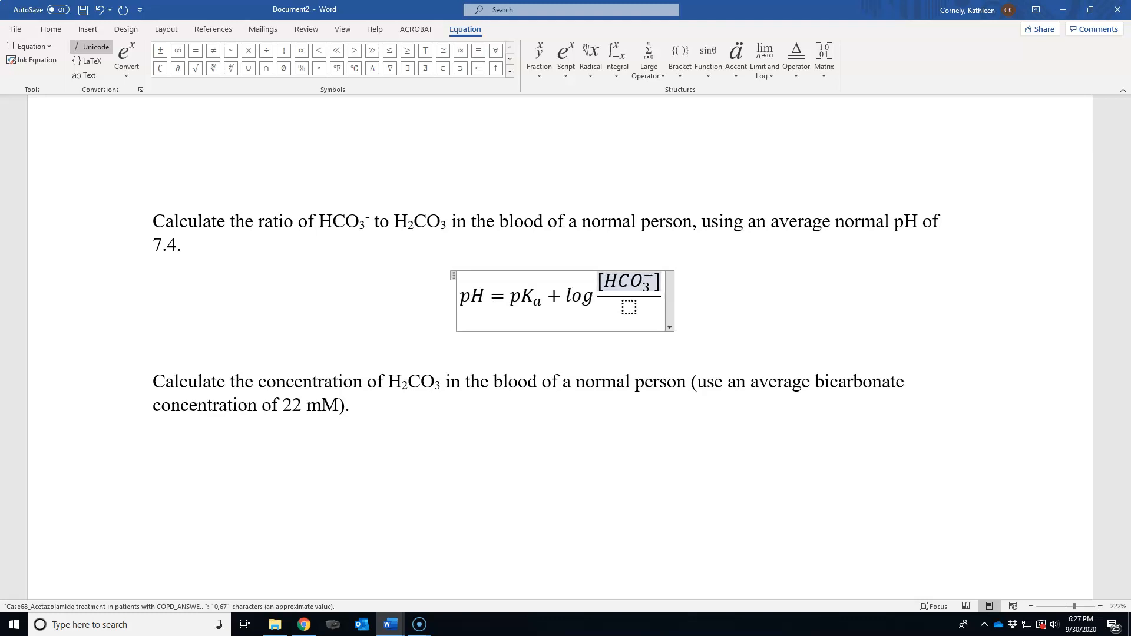
Start the fraction's denominator with "[H2C", with the 2 as a subscript of the H
{"action": "key", "text": "Right"}
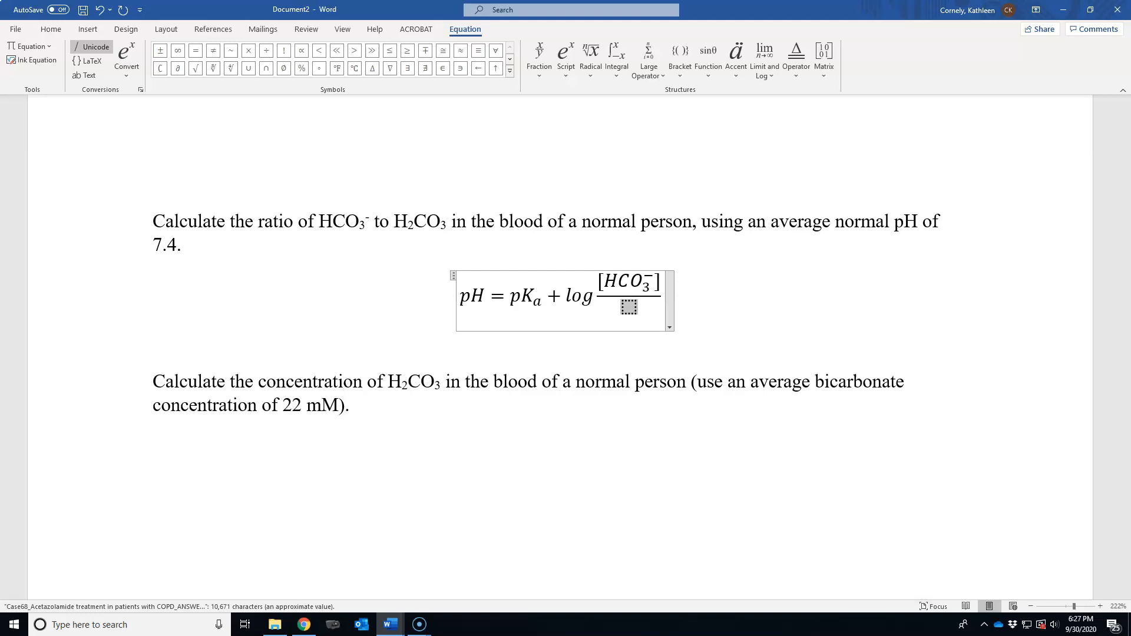
{"action": "type", "text": "["}
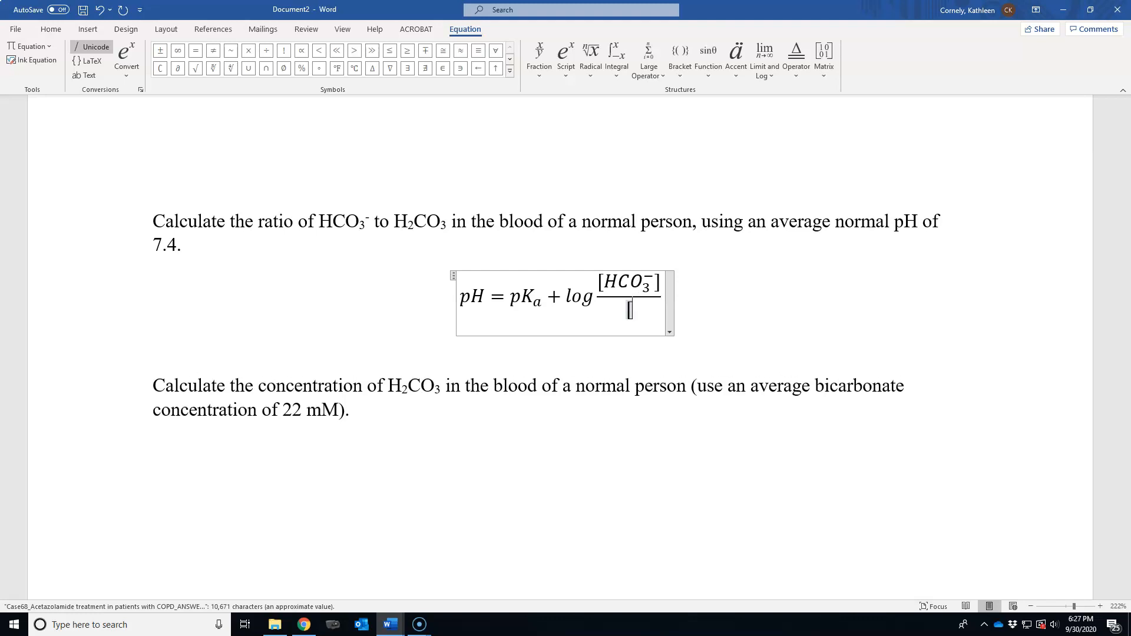
{"action": "left_click", "coordinate": [567, 78]}
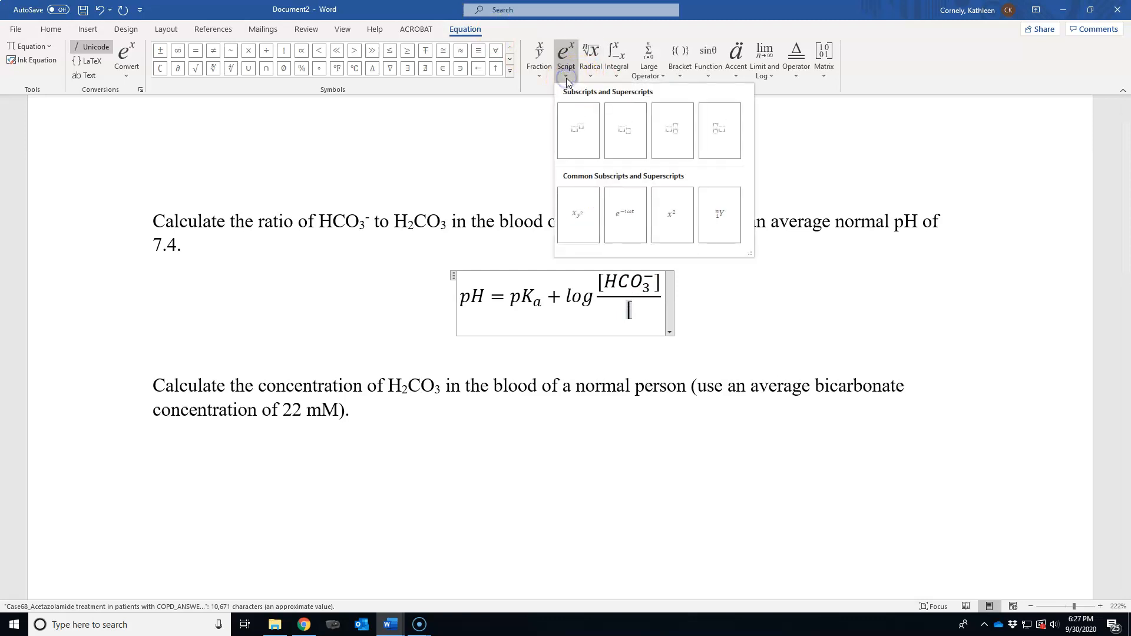
{"action": "left_click", "coordinate": [622, 129]}
{"action": "type", "text": "H"}
{"action": "key", "text": "Right"}
{"action": "type", "text": "2"}
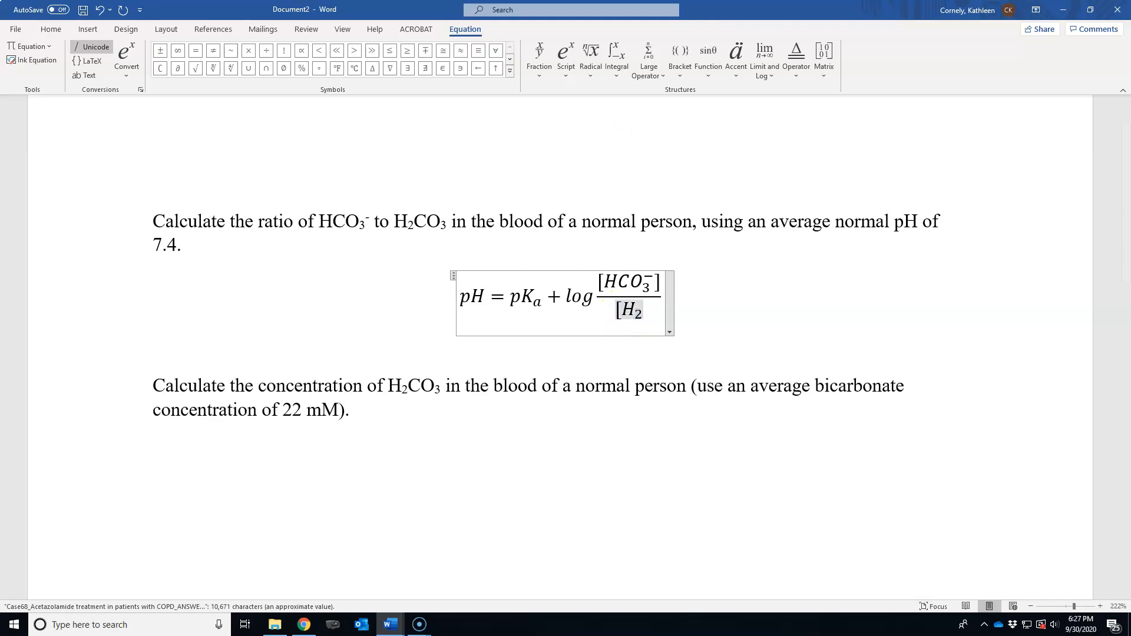
{"action": "key", "text": "Right"}
{"action": "type", "text": "C"}
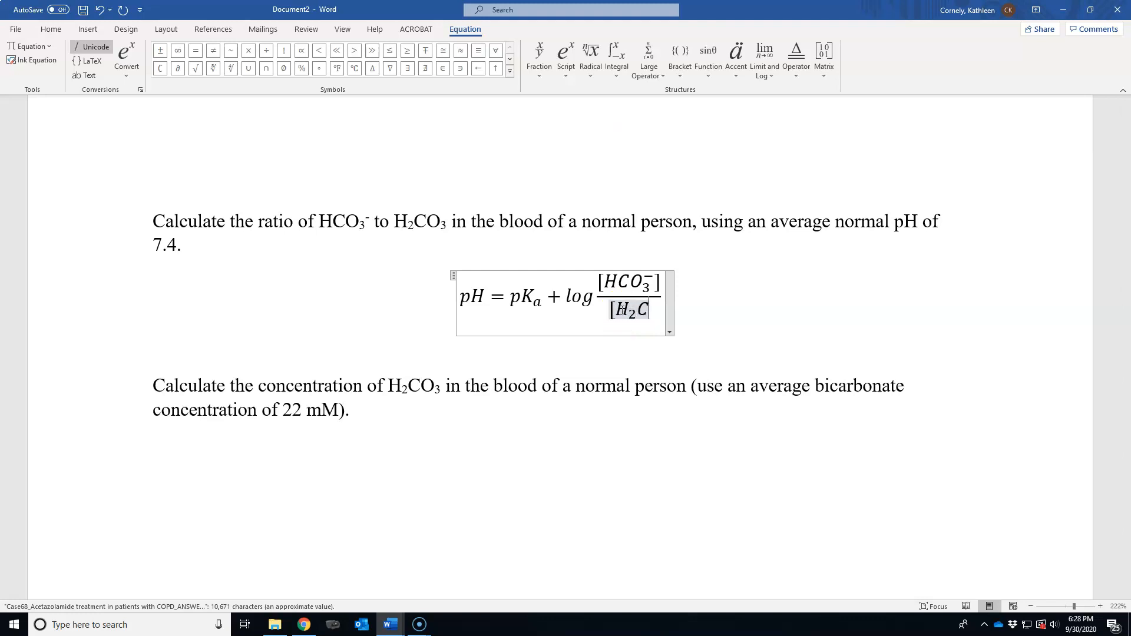
Complete the denominator with an O carrying the subscript 3 and a closing square bracket
{"action": "left_click", "coordinate": [567, 72]}
{"action": "left_click", "coordinate": [625, 130]}
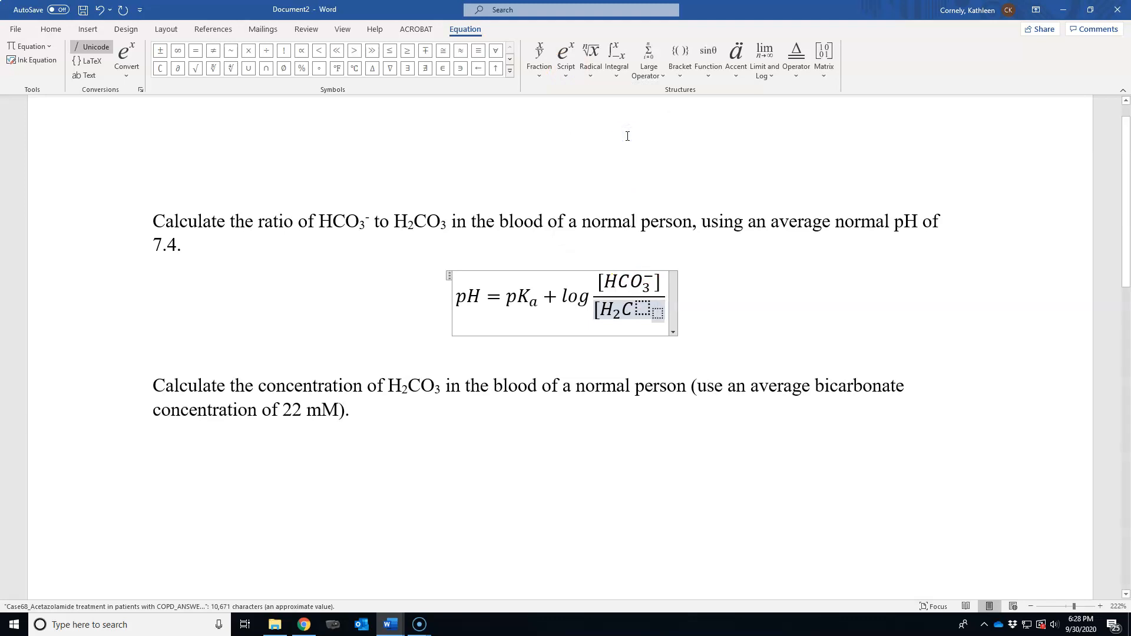
{"action": "left_click", "coordinate": [642, 307]}
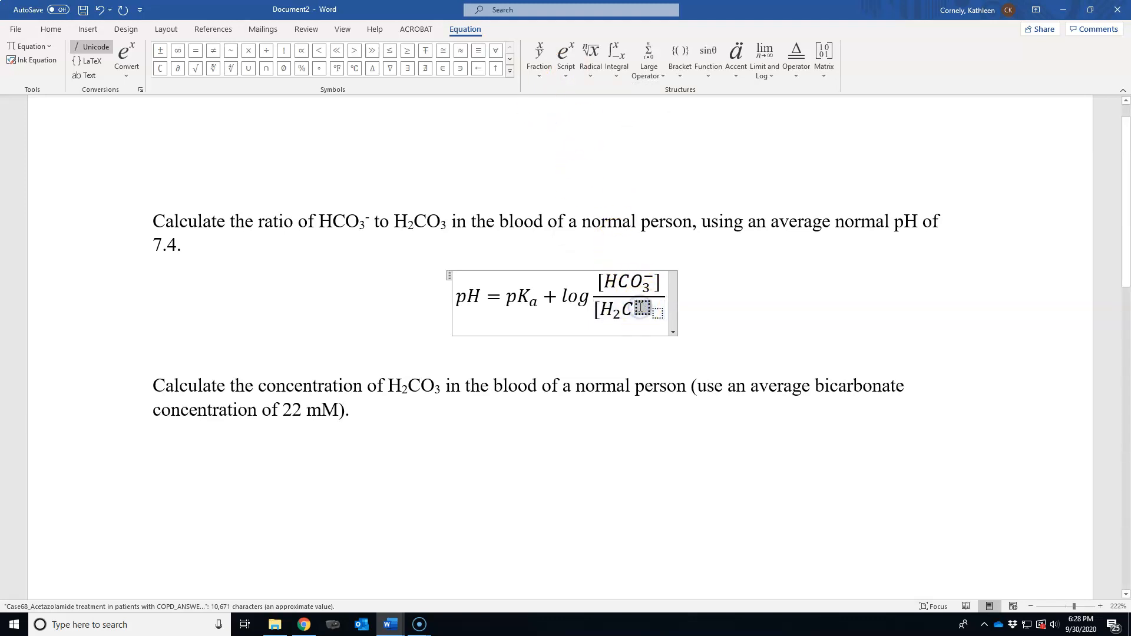
{"action": "type", "text": "O"}
{"action": "key", "text": "Right"}
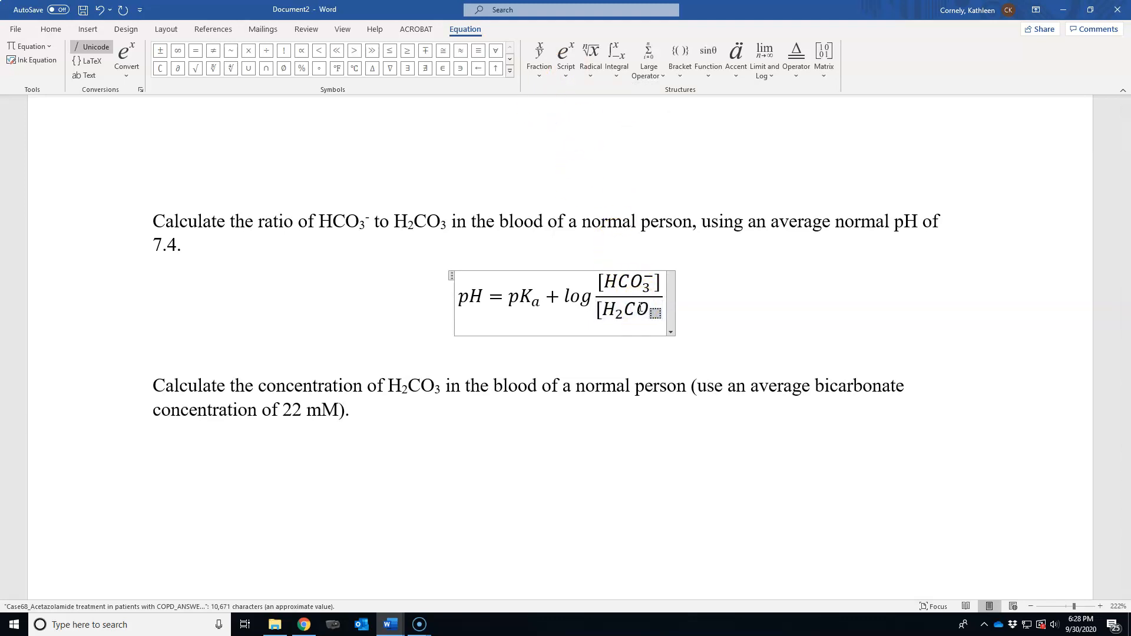
{"action": "type", "text": "3"}
{"action": "key", "text": "Right"}
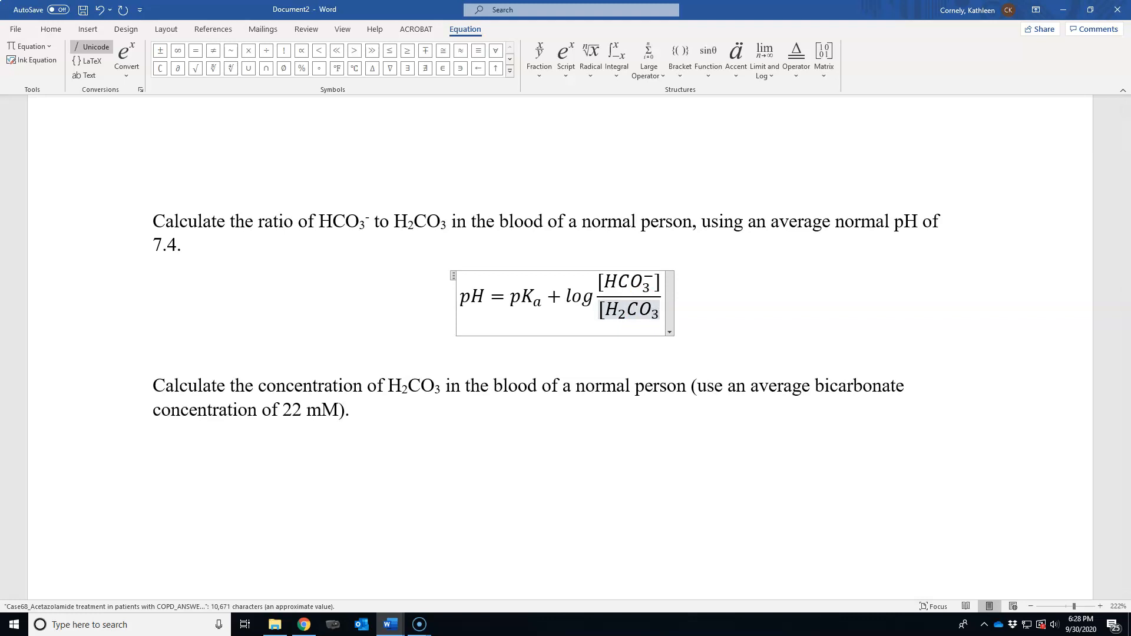
{"action": "type", "text": "]"}
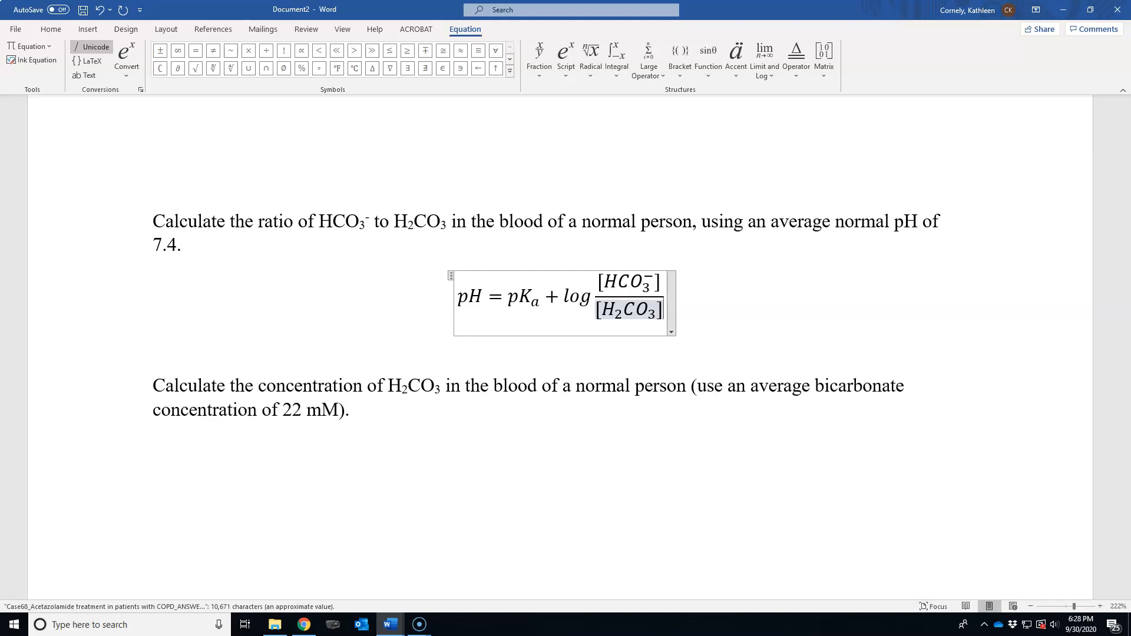
Remove the italic formatting from the entire pH equation
{"action": "left_click", "coordinate": [459, 297]}
{"action": "left_click_drag", "start_coordinate": [459, 297], "coordinate": [671, 298]}
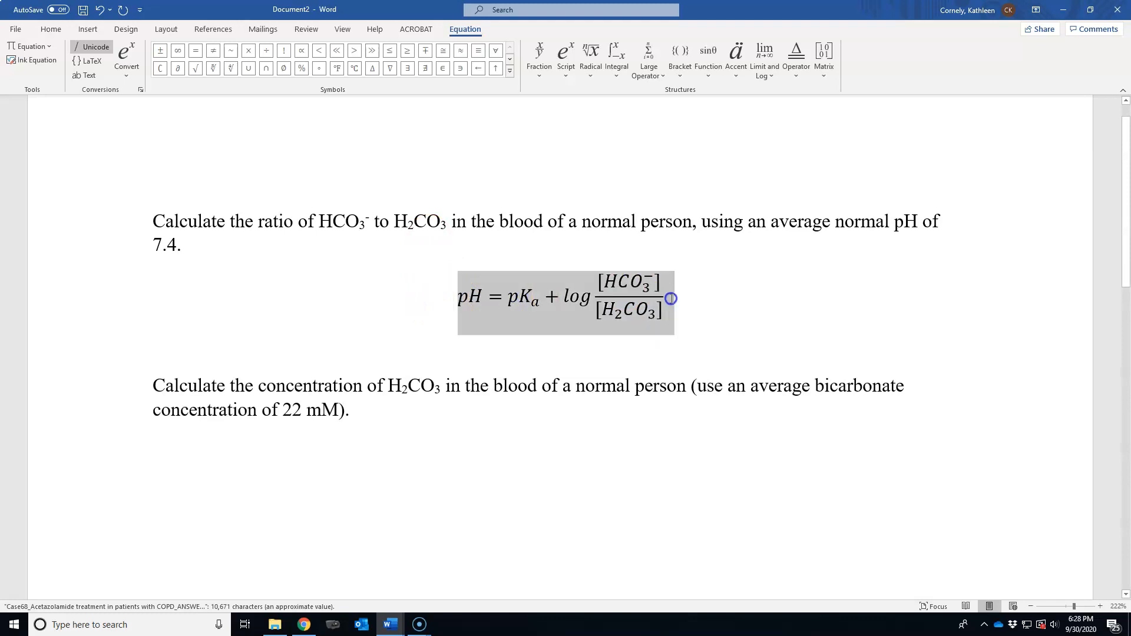
{"action": "left_click", "coordinate": [49, 29]}
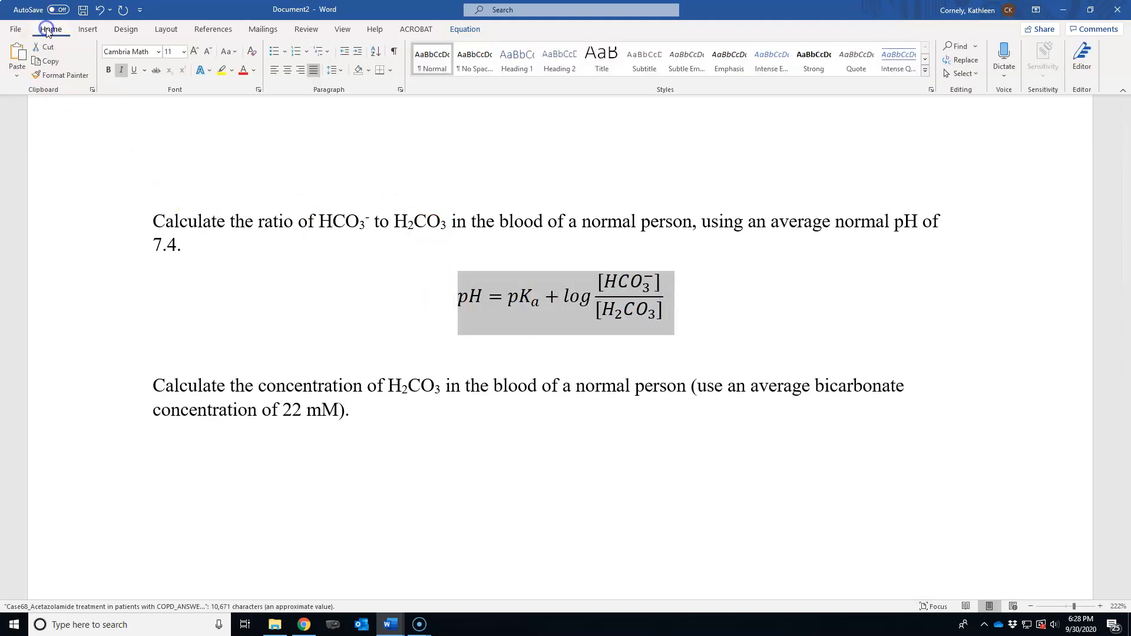
{"action": "left_click", "coordinate": [120, 70]}
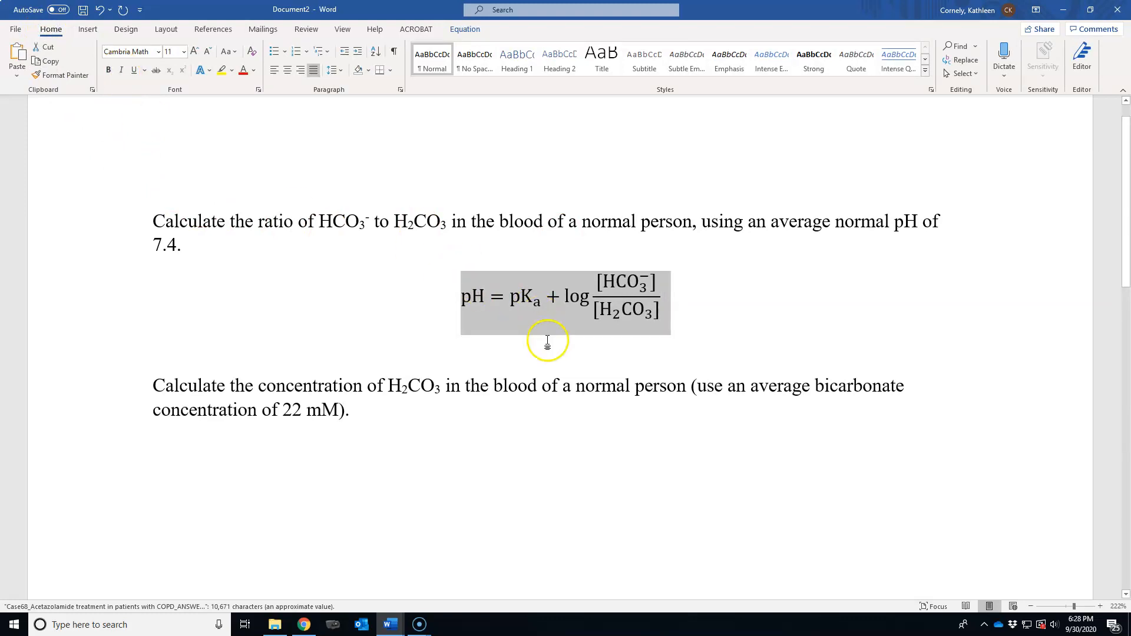
Italicize only the K of pKa in the equation and add a blank line beneath the equation
{"action": "left_click", "coordinate": [530, 299]}
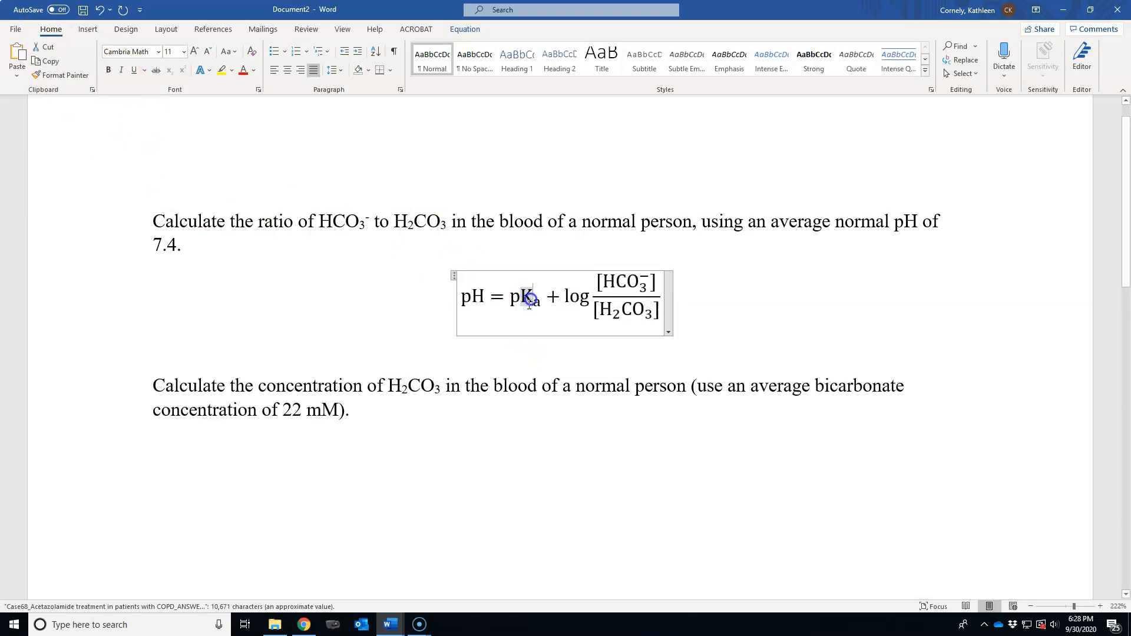
{"action": "left_click", "coordinate": [525, 298]}
{"action": "left_click", "coordinate": [122, 70]}
{"action": "left_click", "coordinate": [121, 70]}
{"action": "left_click", "coordinate": [429, 356]}
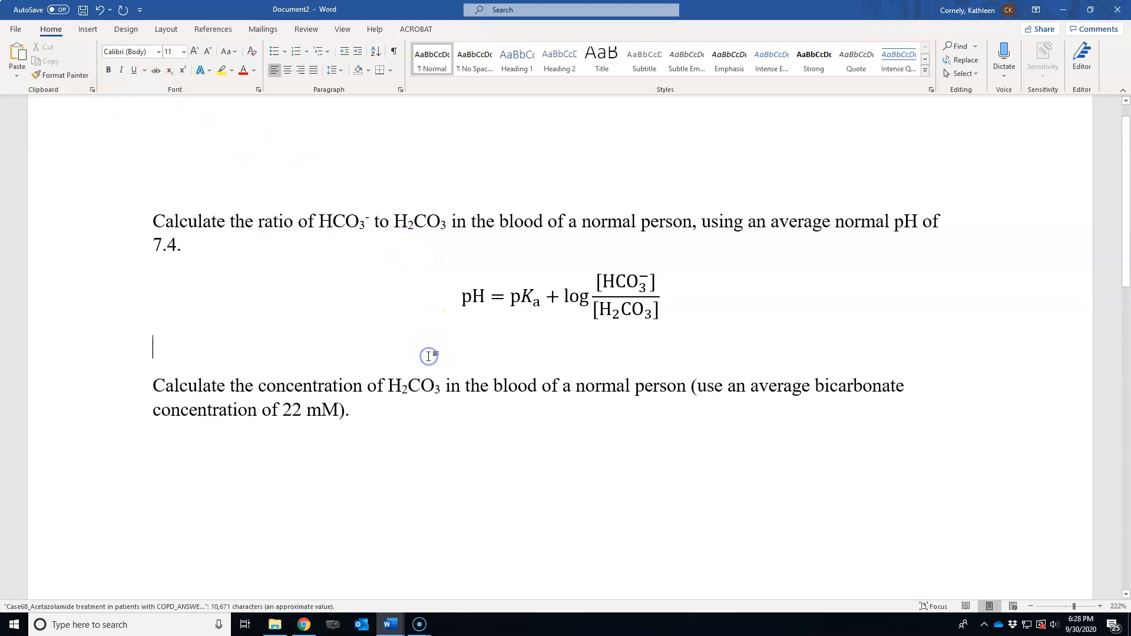
{"action": "key", "text": "Return"}
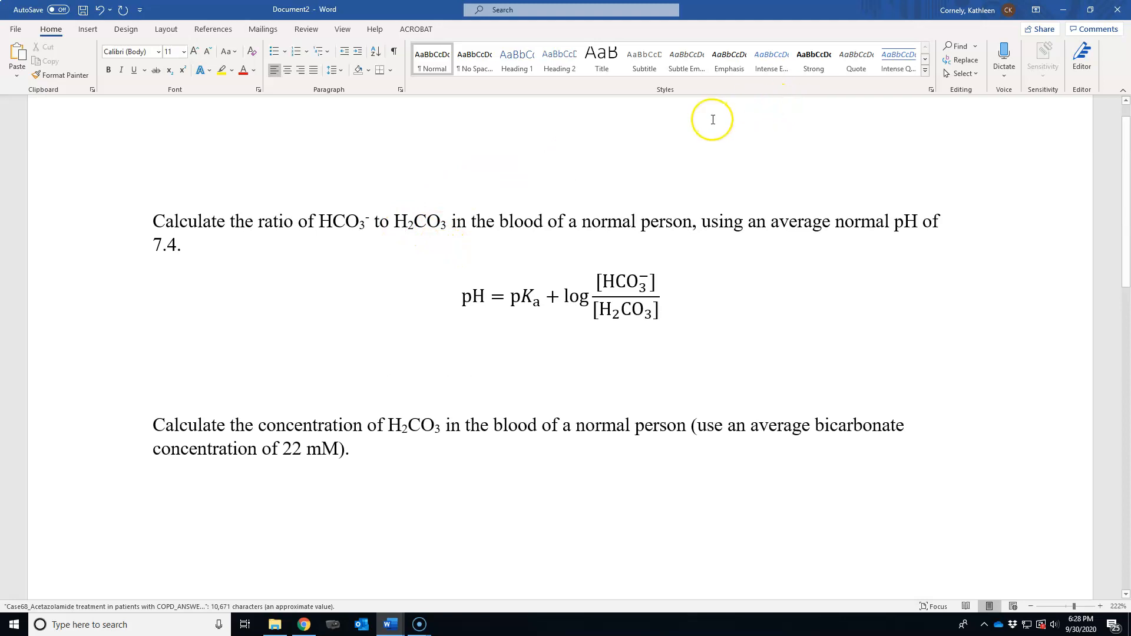
Copy the whole [HCO3−]/[H2CO3] fraction from the pH equation
{"action": "double_click", "coordinate": [611, 284]}
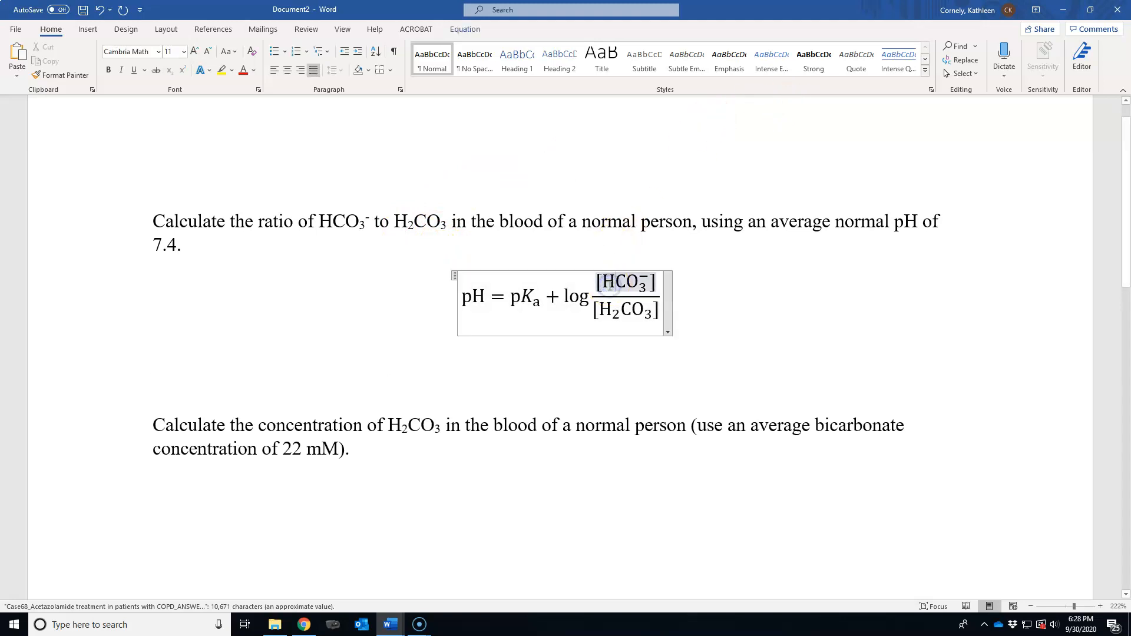
{"action": "left_click_drag", "start_coordinate": [596, 283], "coordinate": [651, 304]}
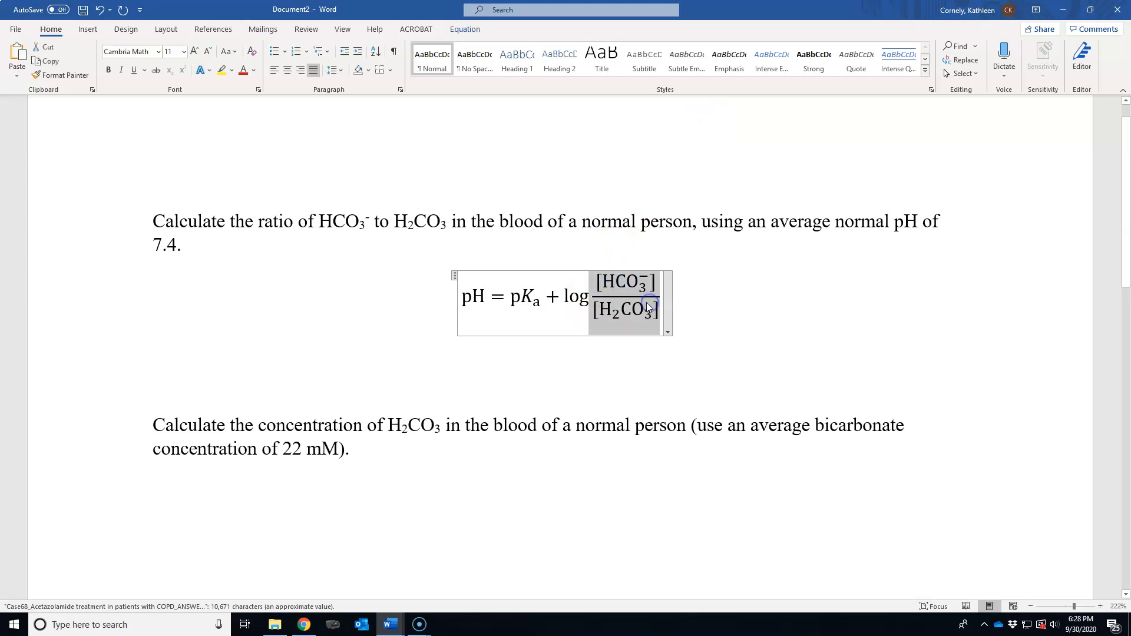
{"action": "right_click", "coordinate": [634, 313]}
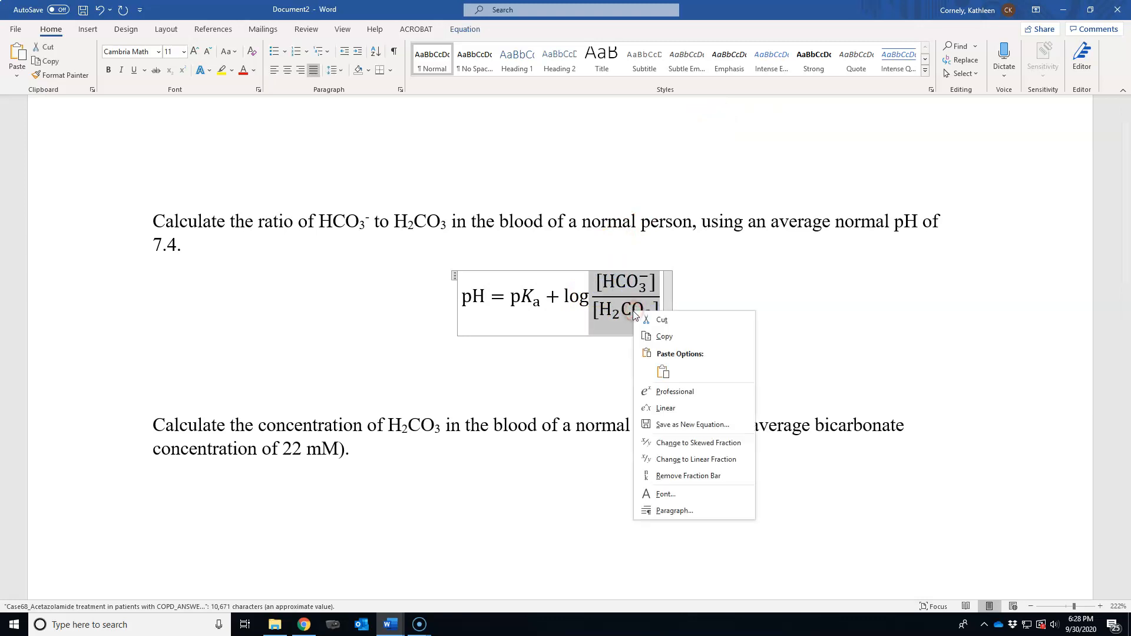
{"action": "left_click", "coordinate": [663, 334]}
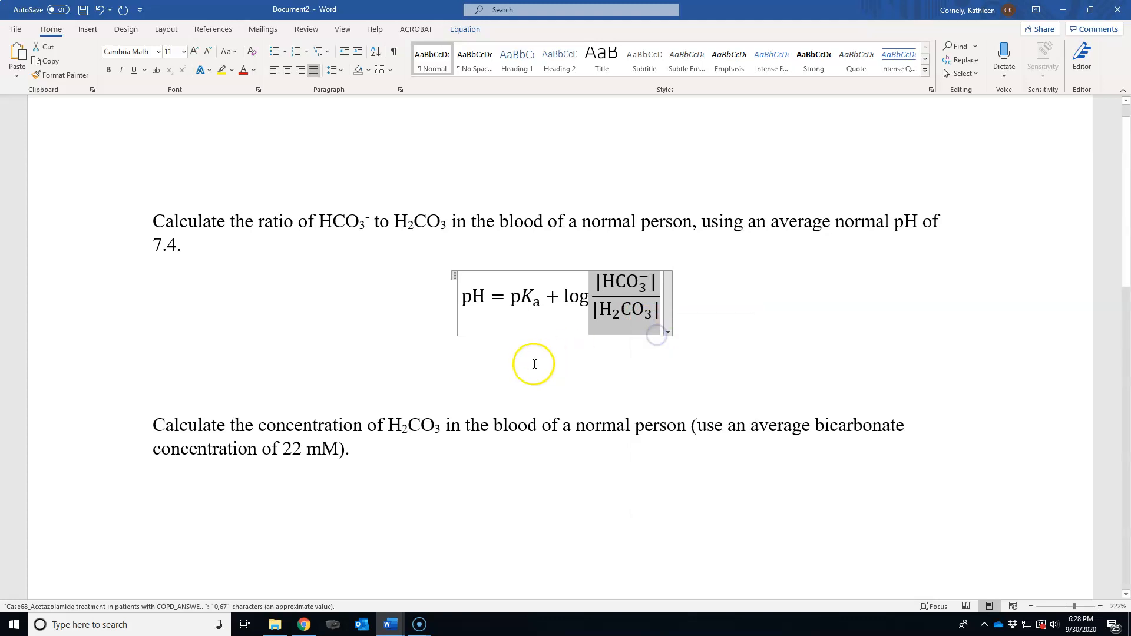
Insert a new empty equation on the line directly below the pH equation
{"action": "left_click", "coordinate": [528, 367]}
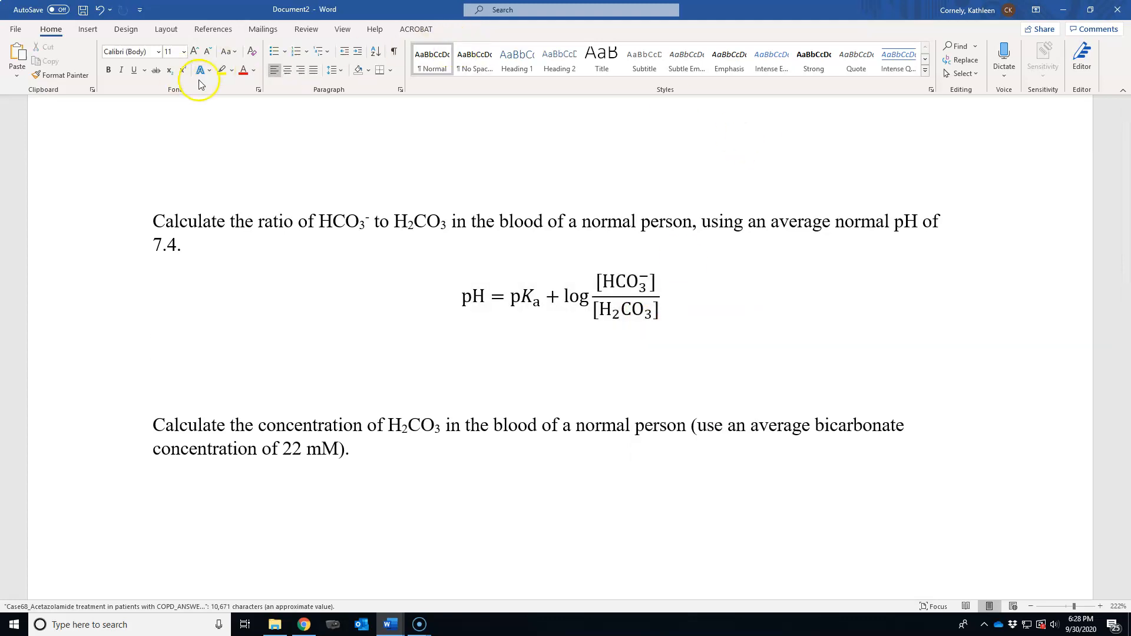
{"action": "left_click", "coordinate": [88, 29]}
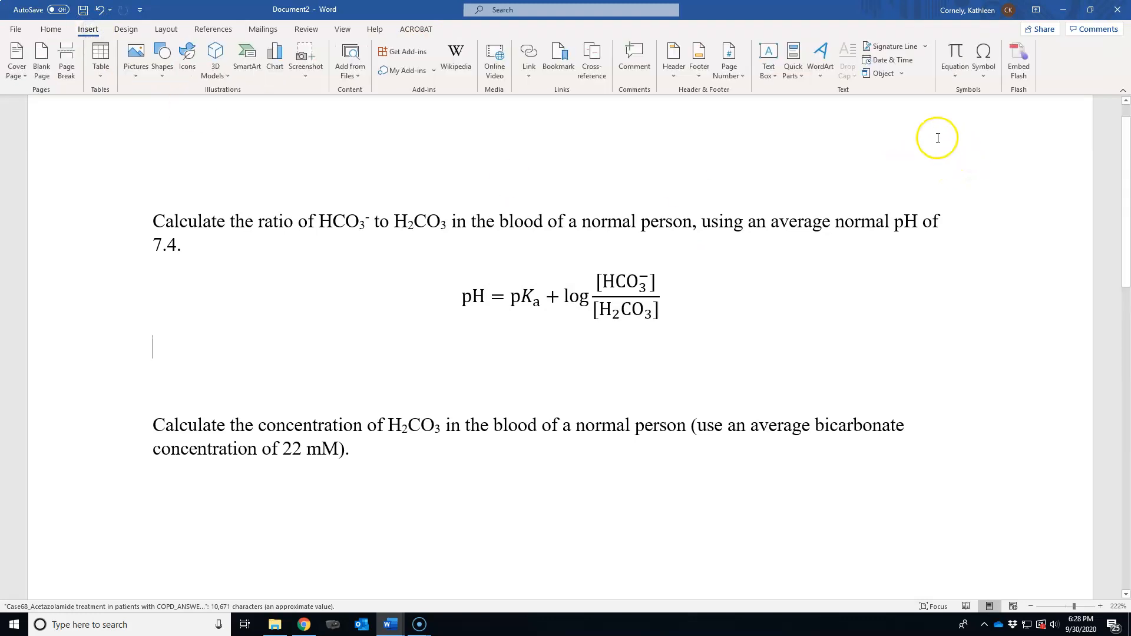
{"action": "left_click", "coordinate": [954, 75]}
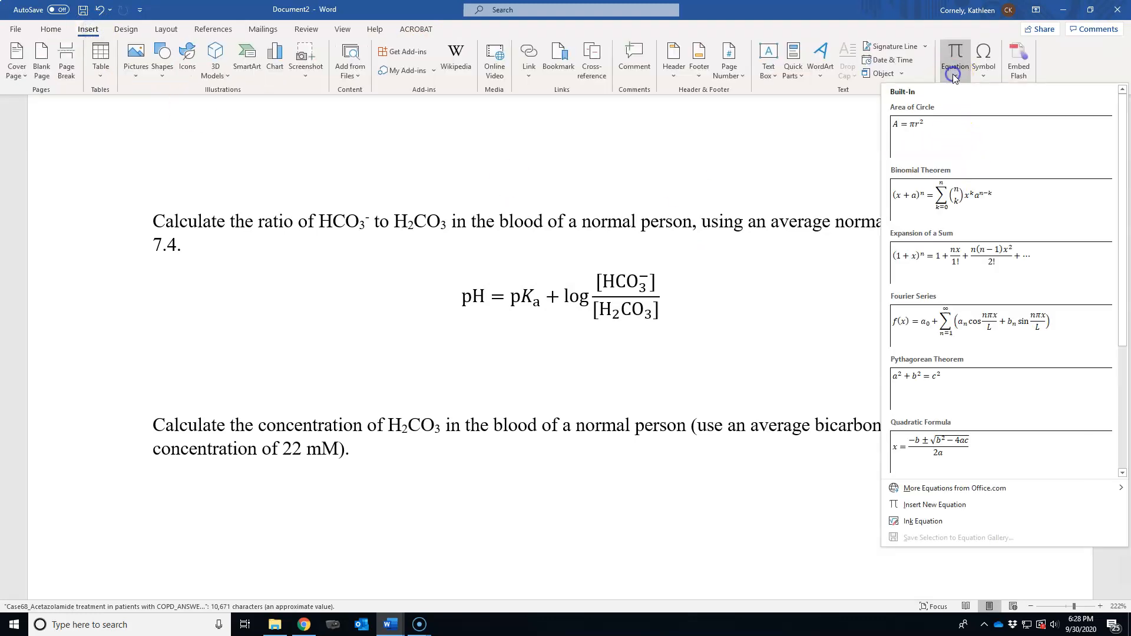
{"action": "left_click", "coordinate": [953, 505]}
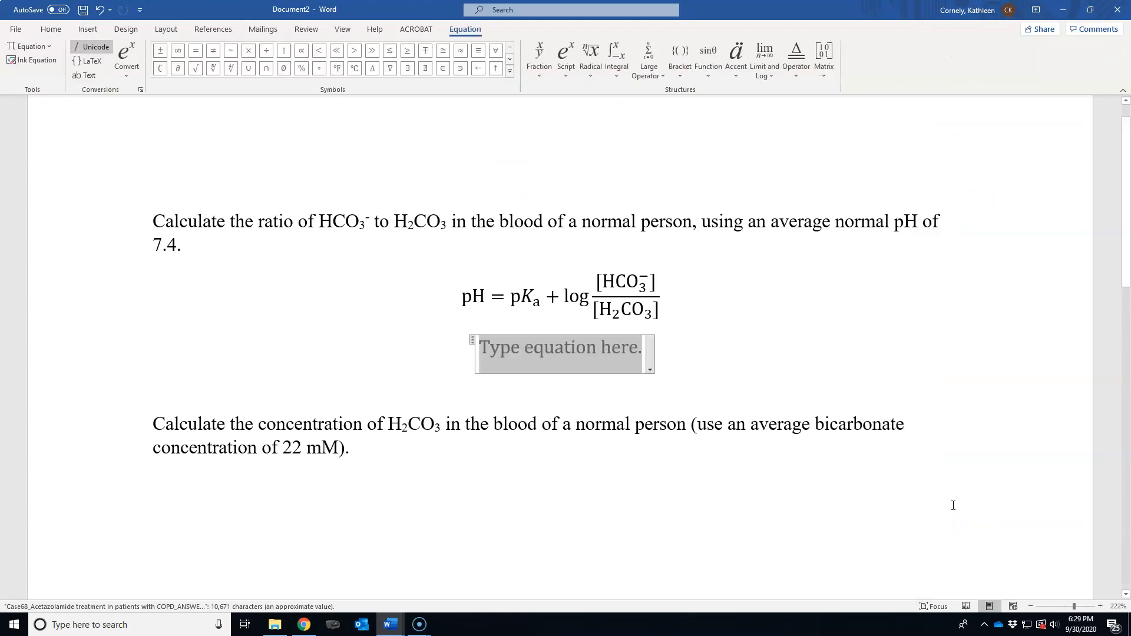
Enter "7.4 = 6.4 + log" in the new equation
{"action": "type", "text": "7.4"}
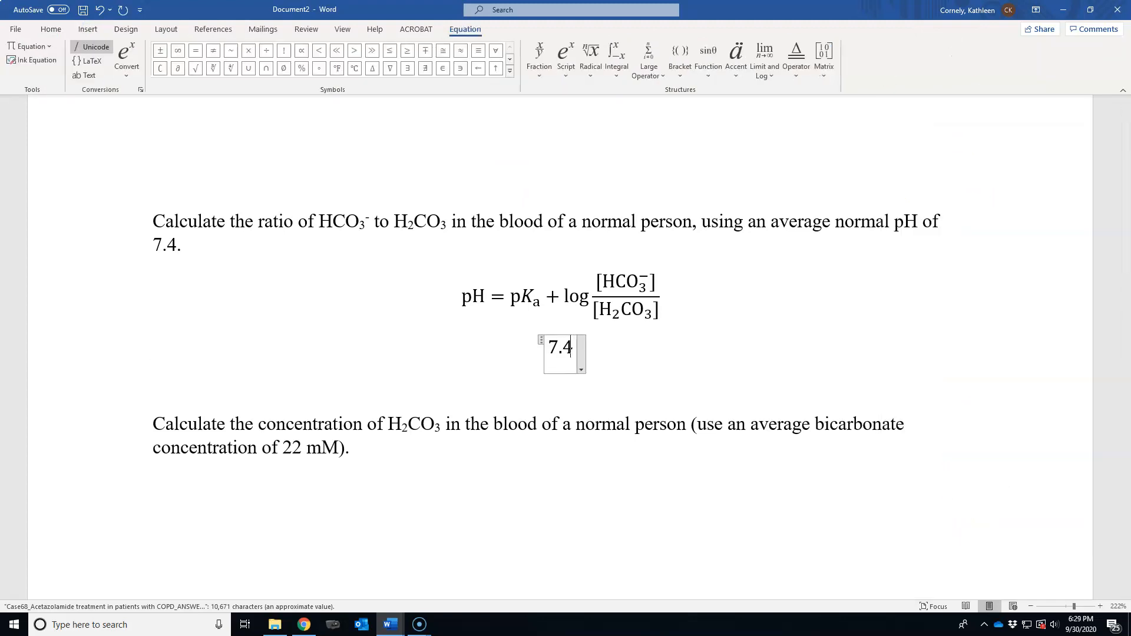
{"action": "type", "text": "=6"}
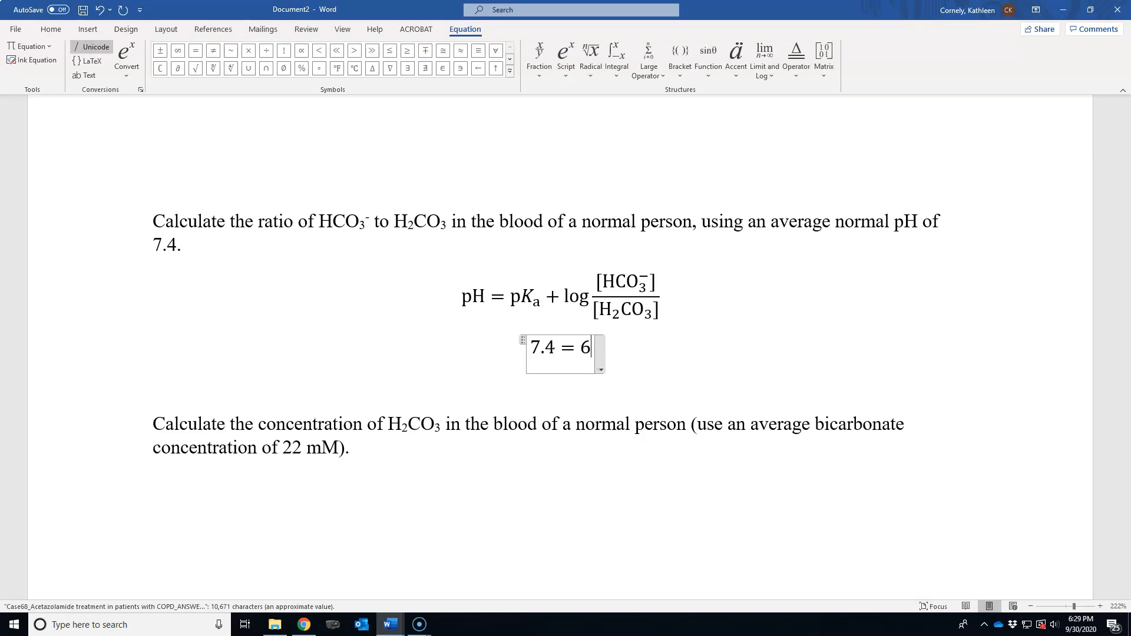
{"action": "type", "text": ".5 =l"}
{"action": "key", "text": "BackSpace"}
{"action": "key", "text": "BackSpace"}
{"action": "key", "text": "BackSpace"}
{"action": "key", "text": "BackSpace"}
{"action": "type", "text": "5"}
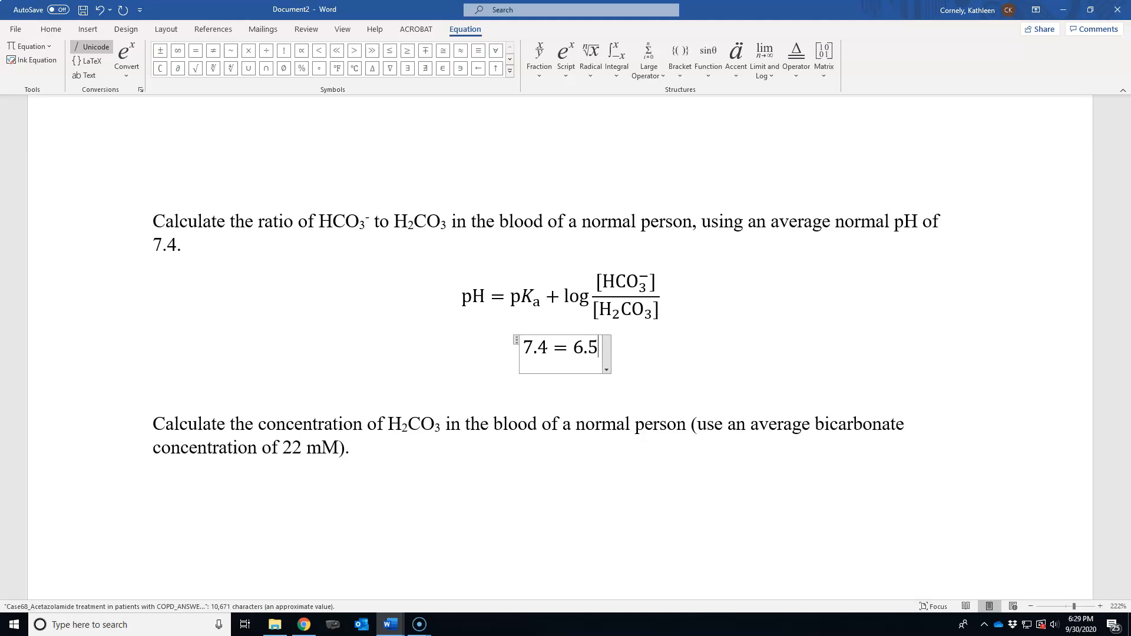
{"action": "key", "text": "BackSpace"}
{"action": "type", "text": "4 + log"}
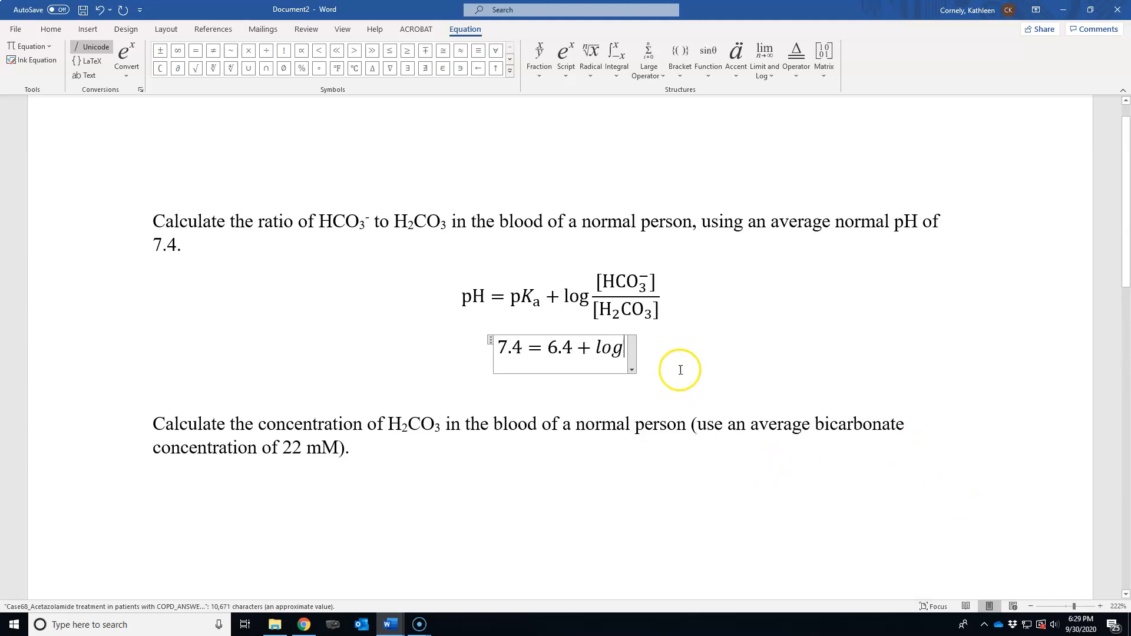
Paste the copied fraction after "log" in the second equation, keeping the source formatting
{"action": "left_click", "coordinate": [625, 351]}
{"action": "right_click", "coordinate": [626, 351]}
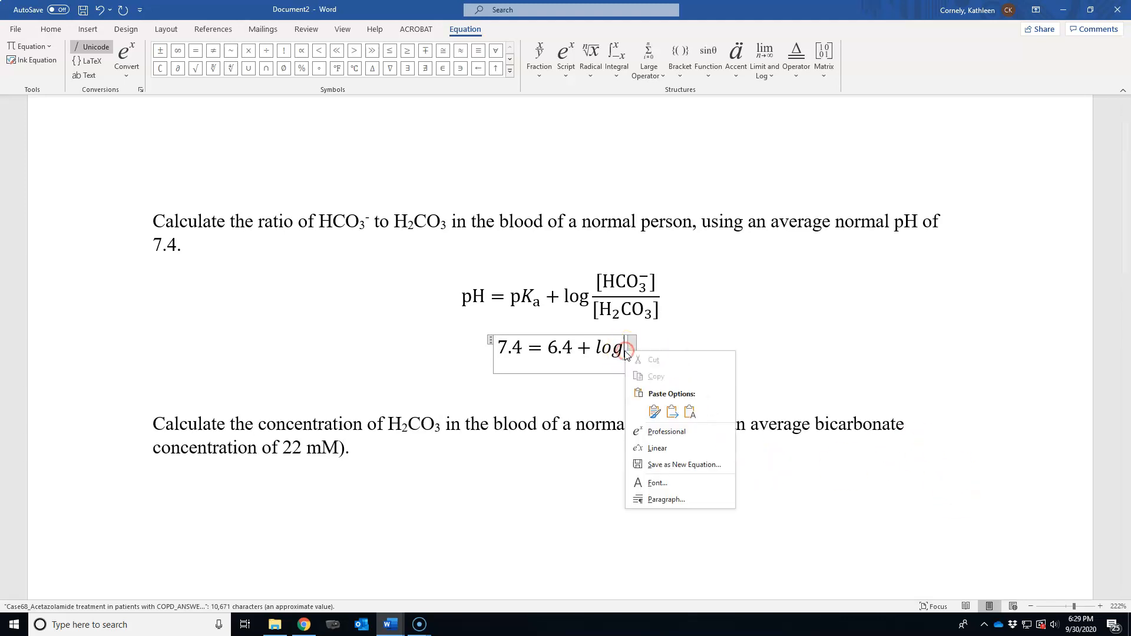
{"action": "left_click", "coordinate": [655, 410]}
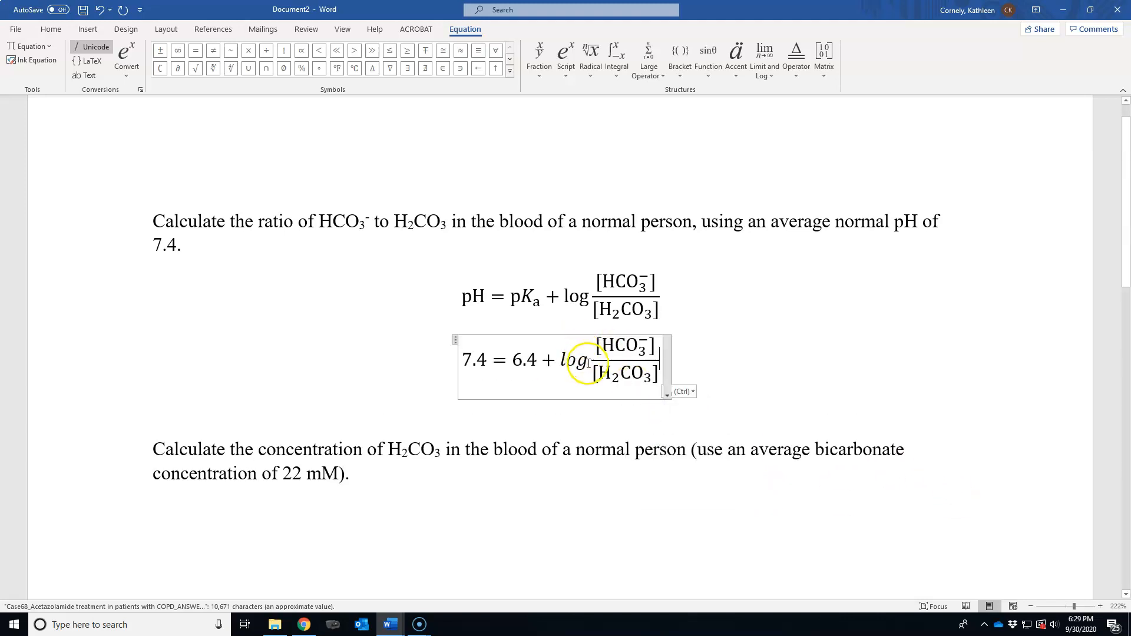
Remove the italic formatting from "log" in the second equation
{"action": "left_click", "coordinate": [567, 363]}
{"action": "left_click_drag", "start_coordinate": [567, 363], "coordinate": [561, 361]}
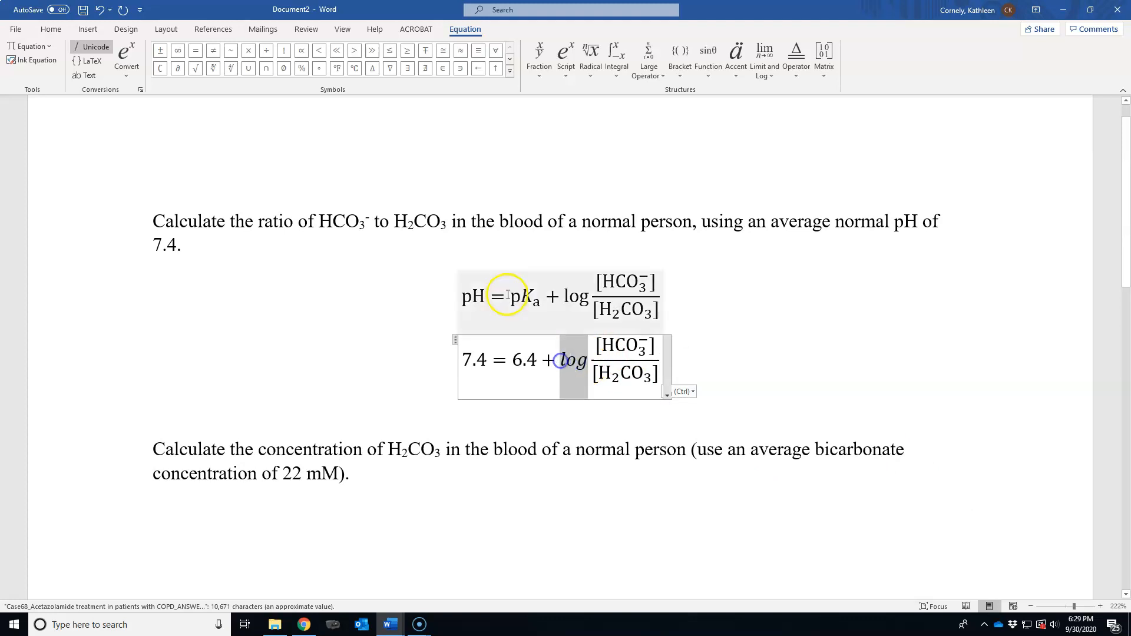
{"action": "left_click", "coordinate": [51, 29]}
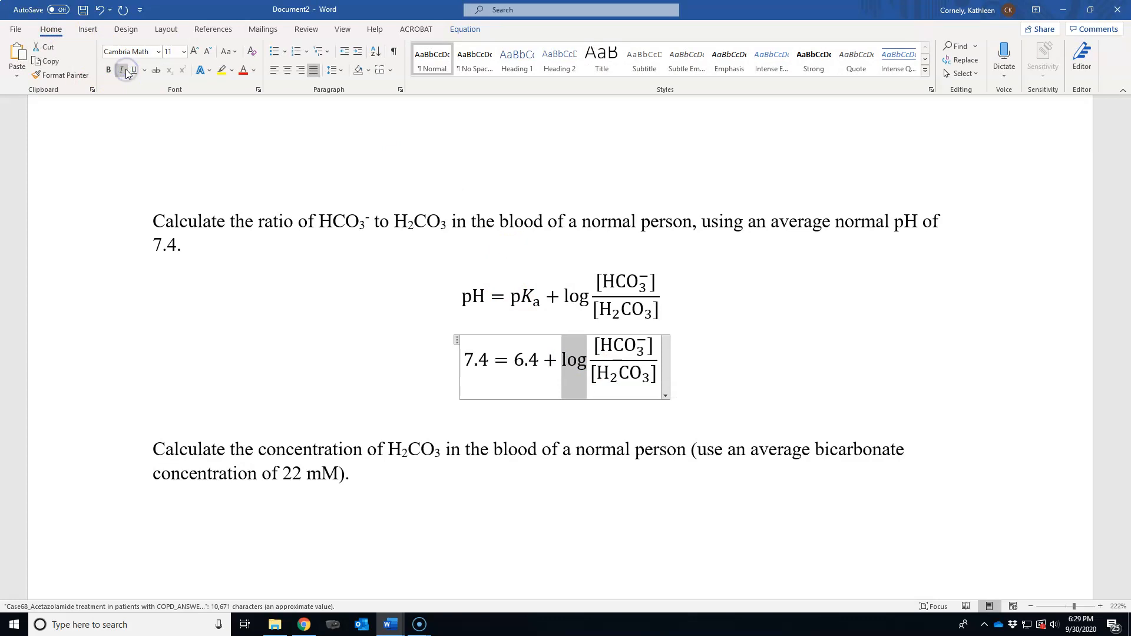
{"action": "left_click", "coordinate": [681, 375]}
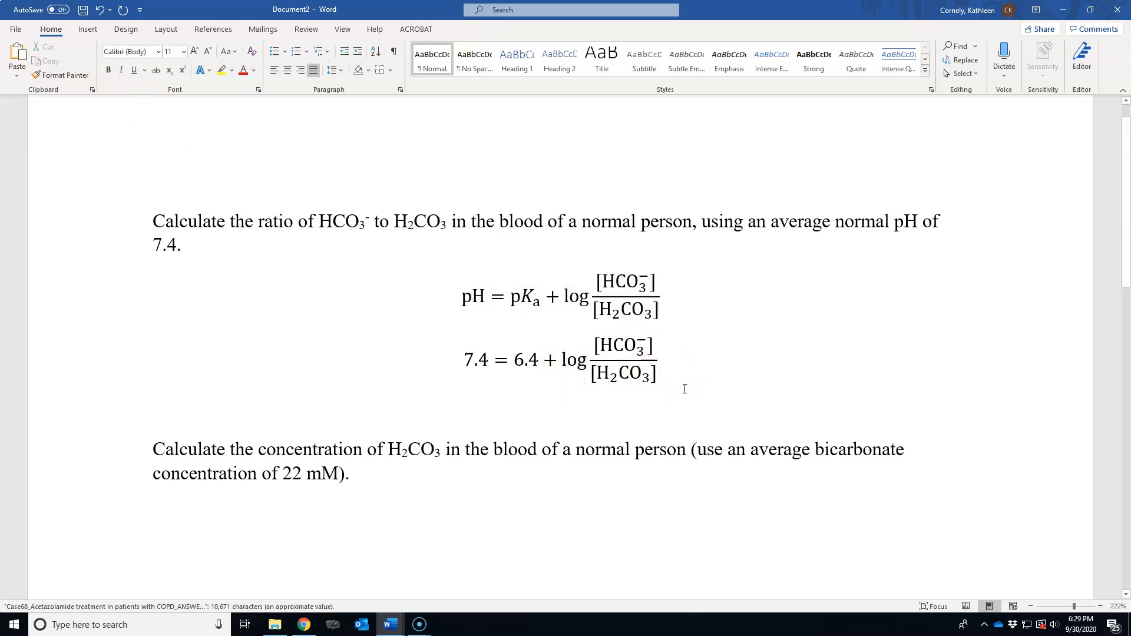
Add a line below the second equation and insert a third, empty equation
{"action": "key", "text": "Return"}
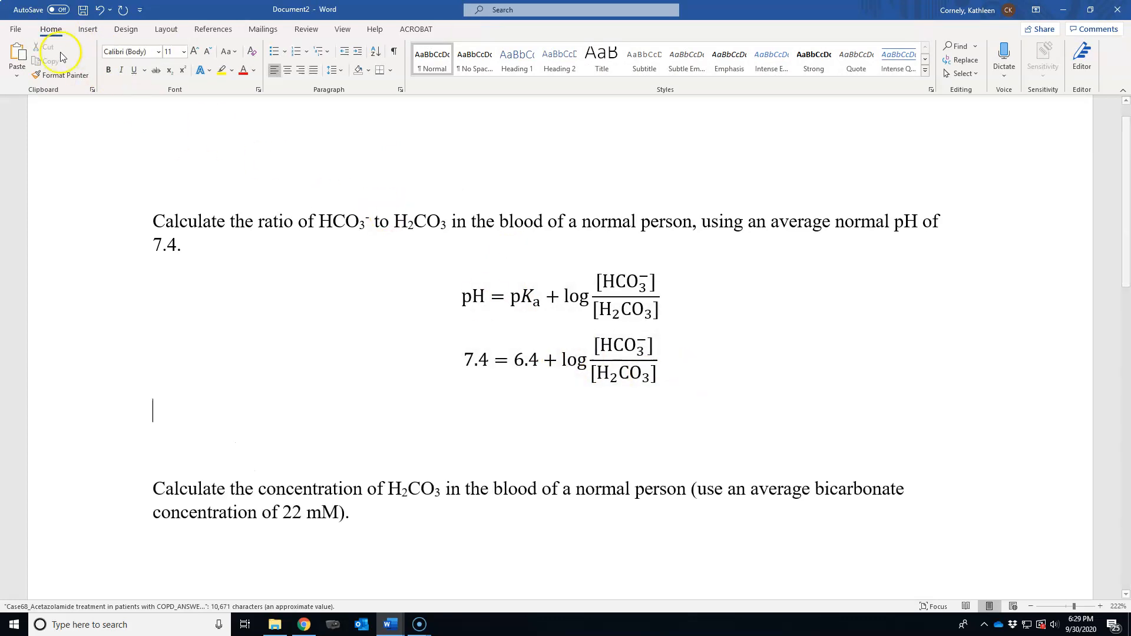
{"action": "left_click", "coordinate": [81, 30]}
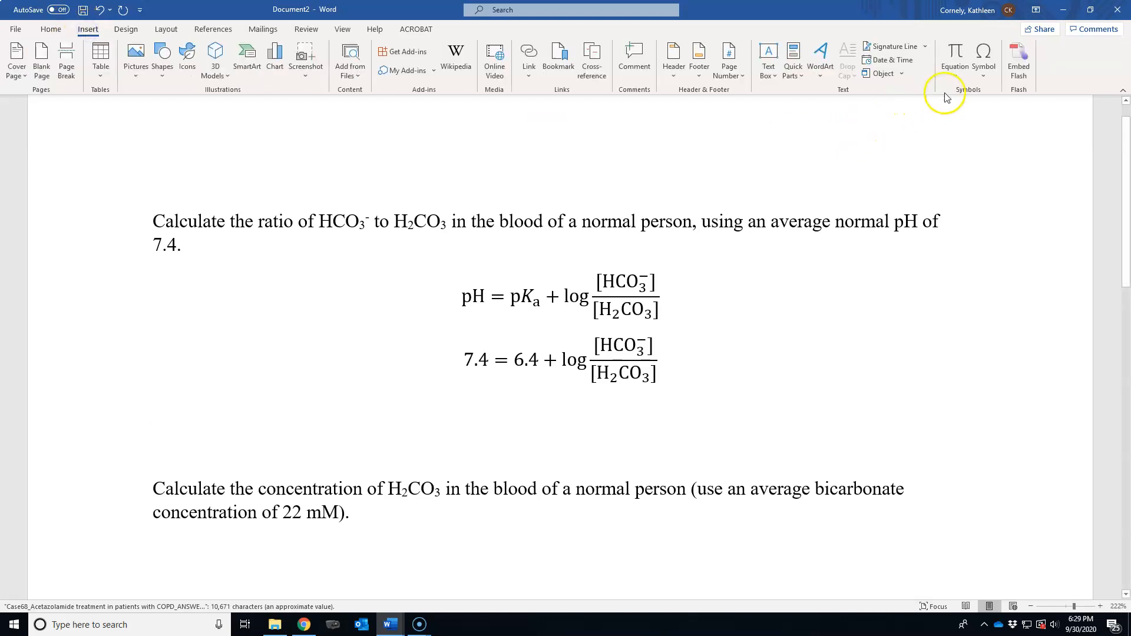
{"action": "left_click", "coordinate": [953, 77]}
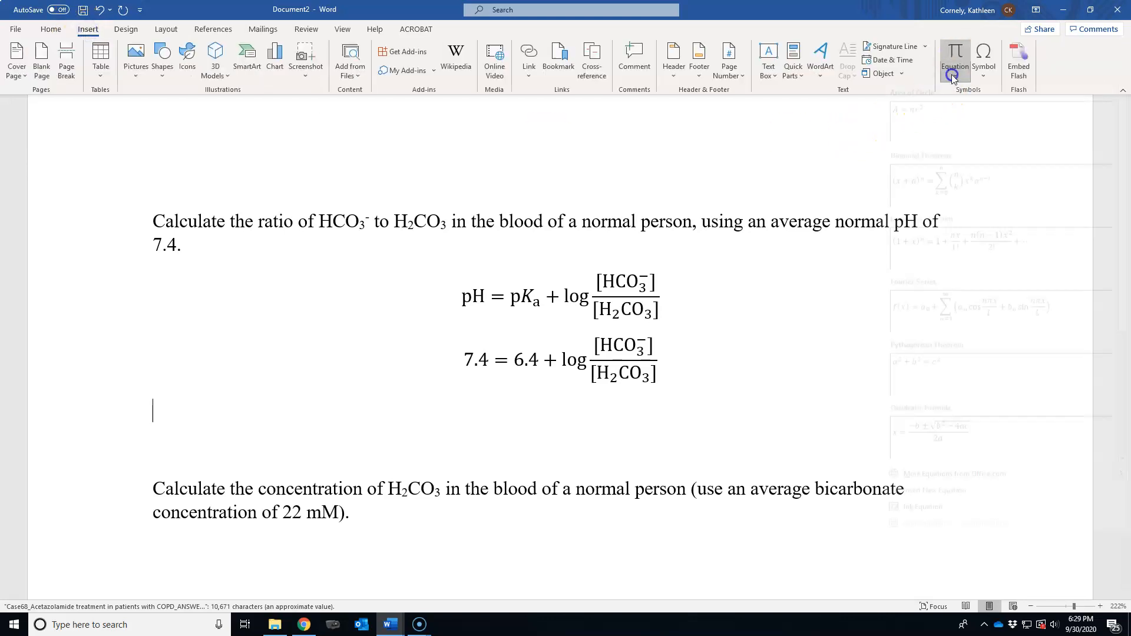
{"action": "left_click", "coordinate": [927, 504]}
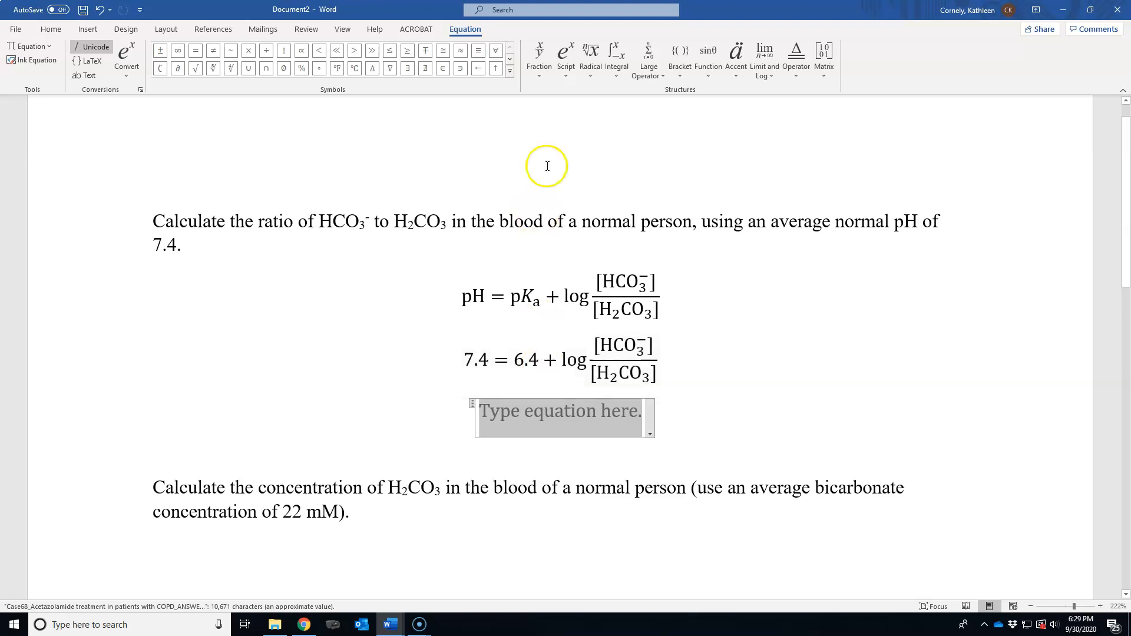
Build a stacked fraction of 10 over 1 in the third equation, followed by an equals sign
{"action": "left_click", "coordinate": [539, 62]}
{"action": "left_click", "coordinate": [548, 130]}
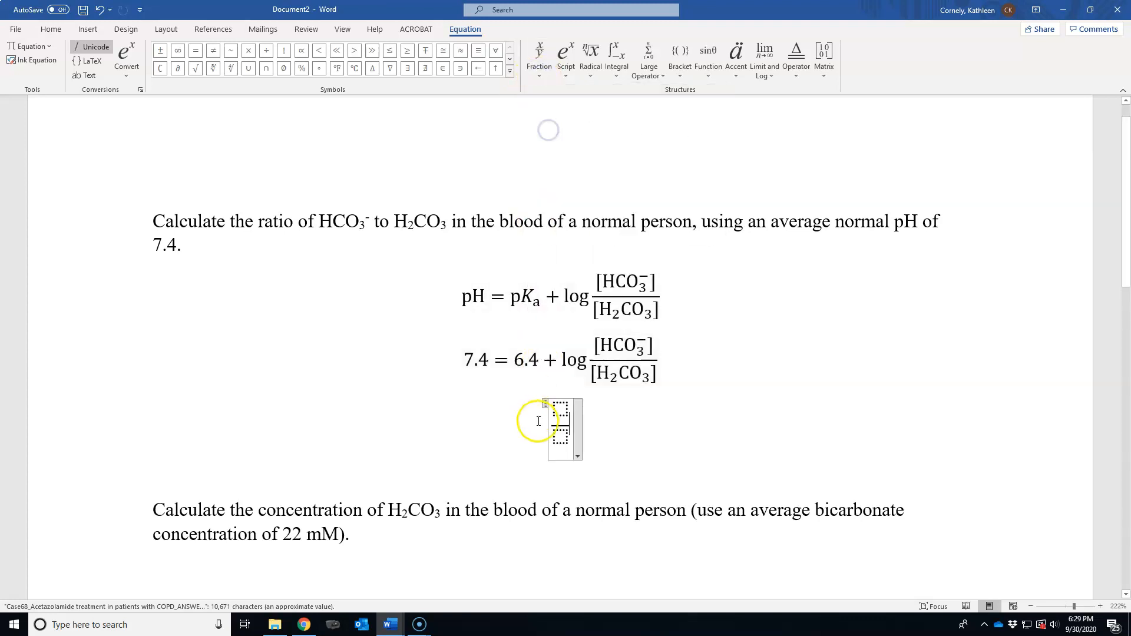
{"action": "left_click", "coordinate": [561, 410]}
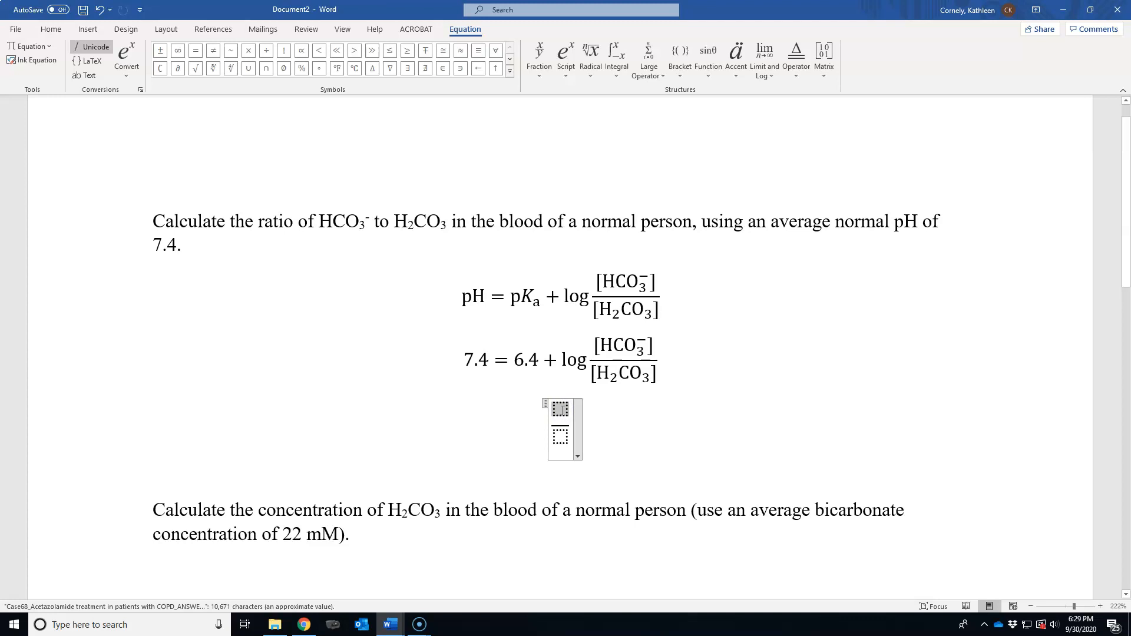
{"action": "type", "text": "10"}
{"action": "key", "text": "Down"}
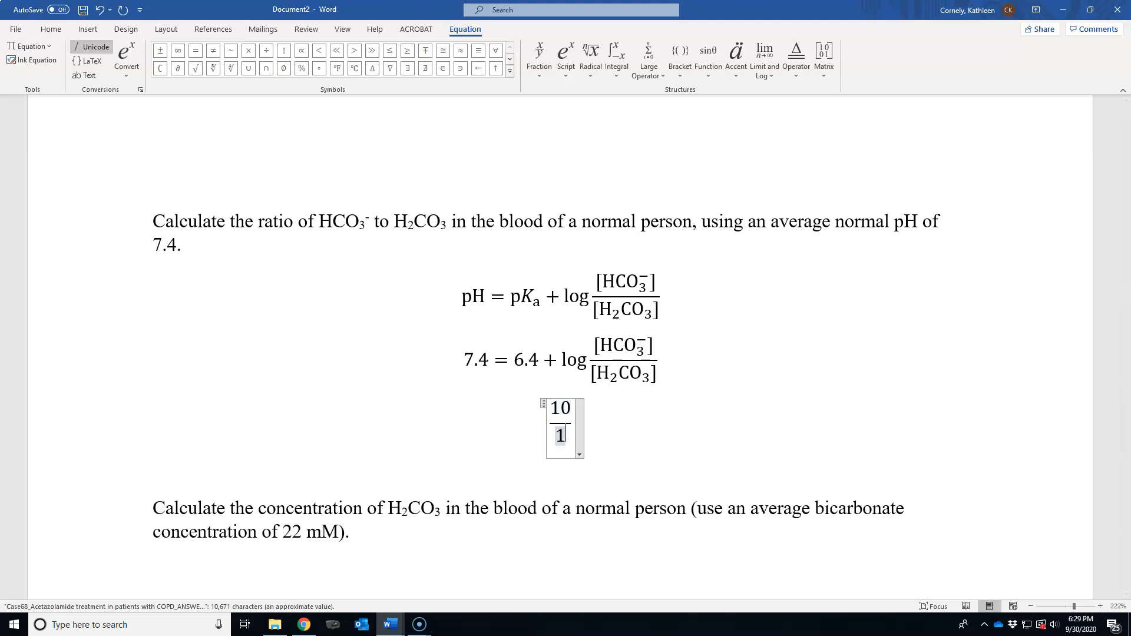
{"action": "key", "text": "Right"}
{"action": "type", "text": "="}
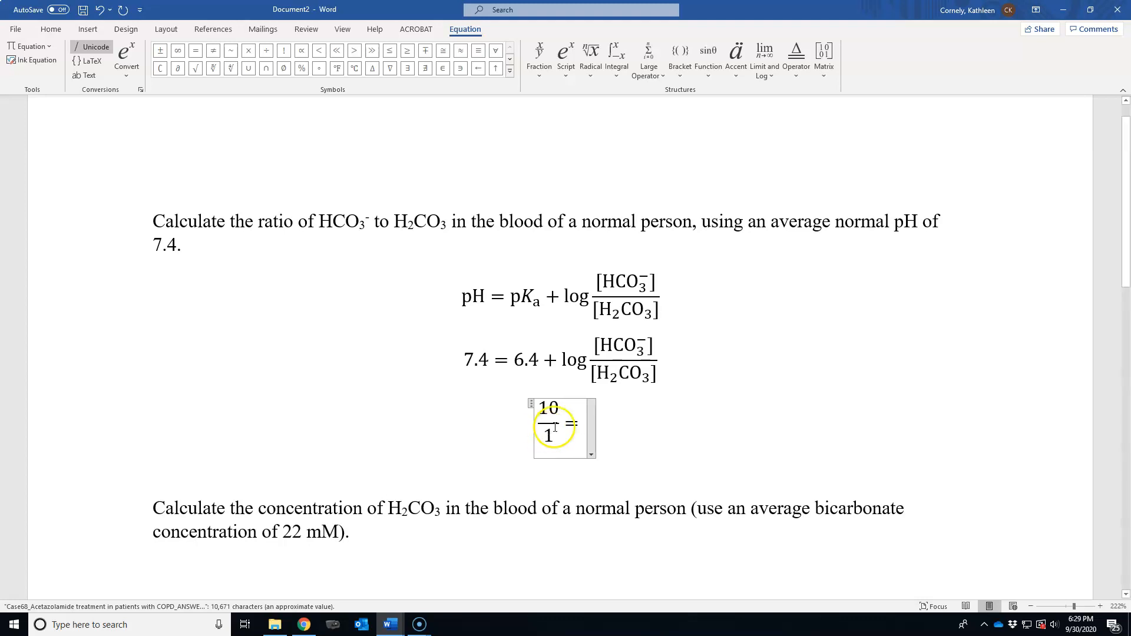
Paste the copied [HCO3−]/[H2CO3] fraction after the equals sign, keeping the source formatting, and leave the equation
{"action": "right_click", "coordinate": [584, 416]}
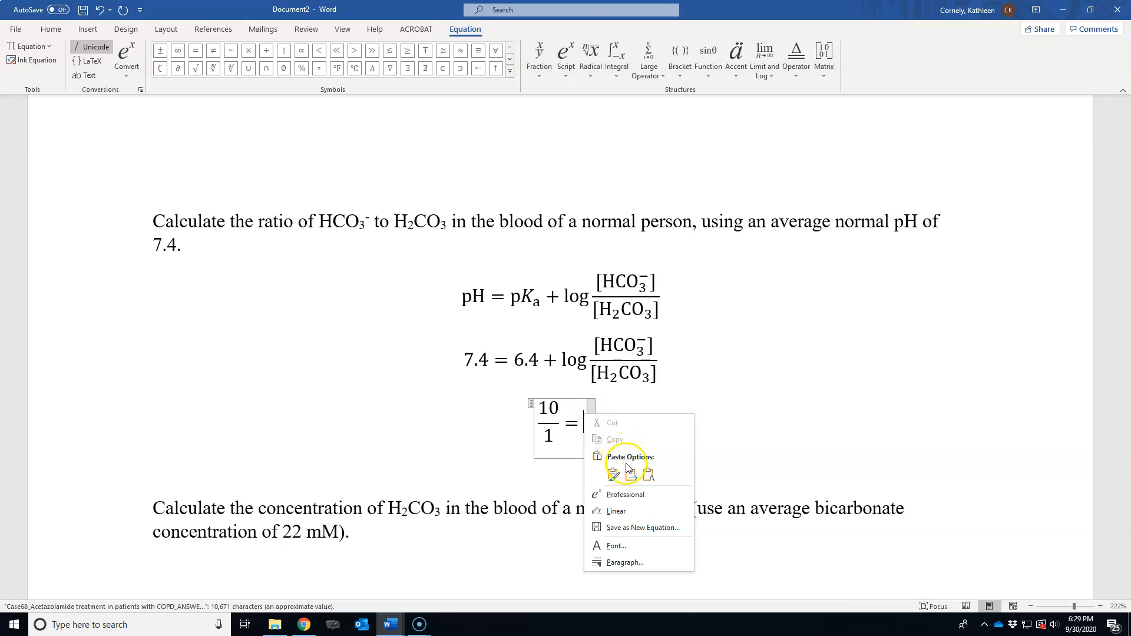
{"action": "left_click", "coordinate": [615, 476]}
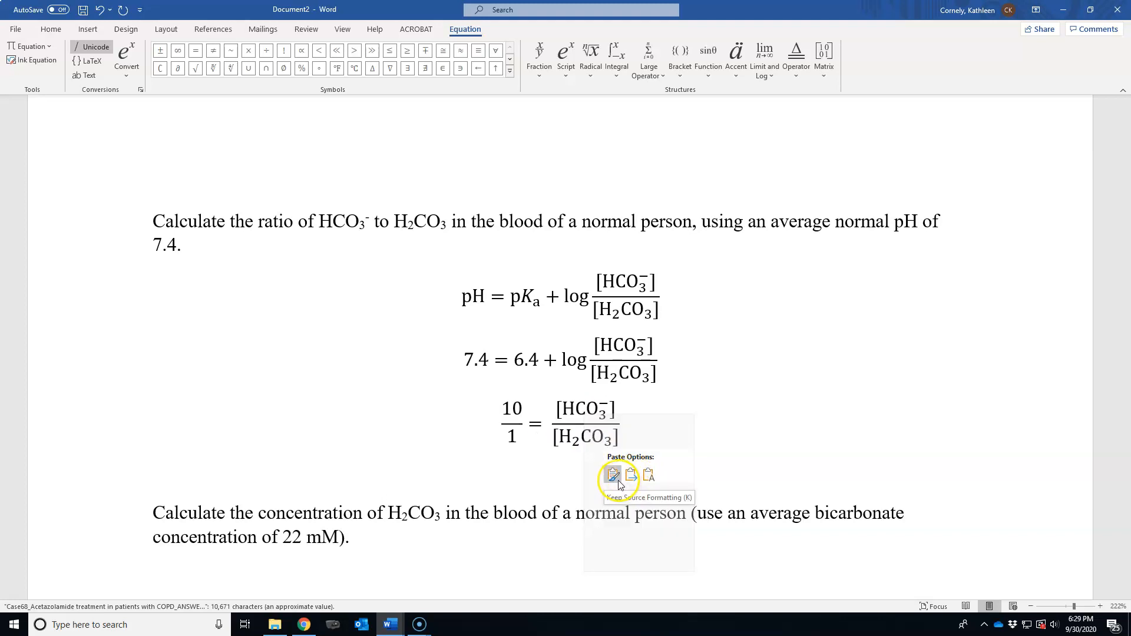
{"action": "left_click", "coordinate": [542, 480]}
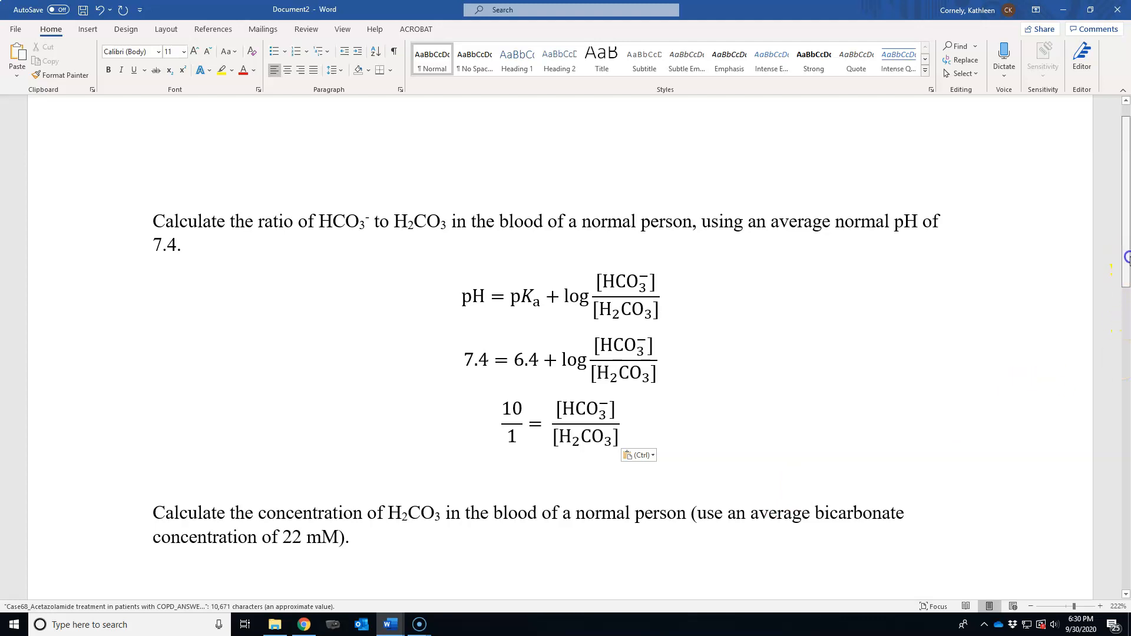
{"action": "left_click_drag", "start_coordinate": [1127, 257], "coordinate": [1128, 280]}
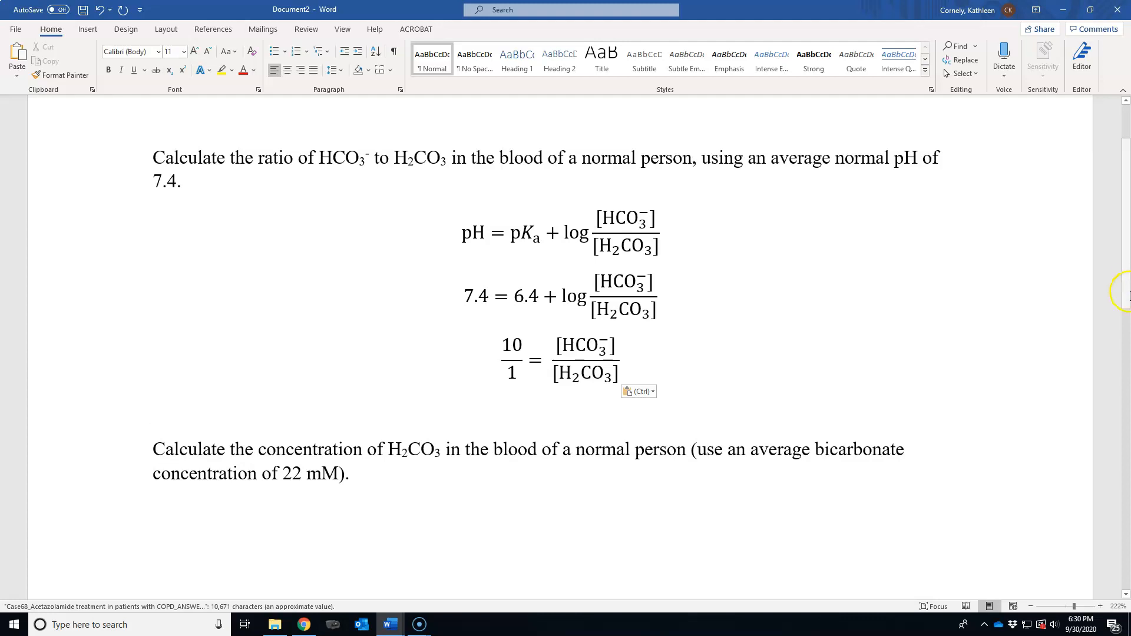
Copy the pH = pKa + log equation and paste it below the H2CO3 concentration question, keeping the source formatting
{"action": "left_click_drag", "start_coordinate": [1127, 288], "coordinate": [1128, 284]}
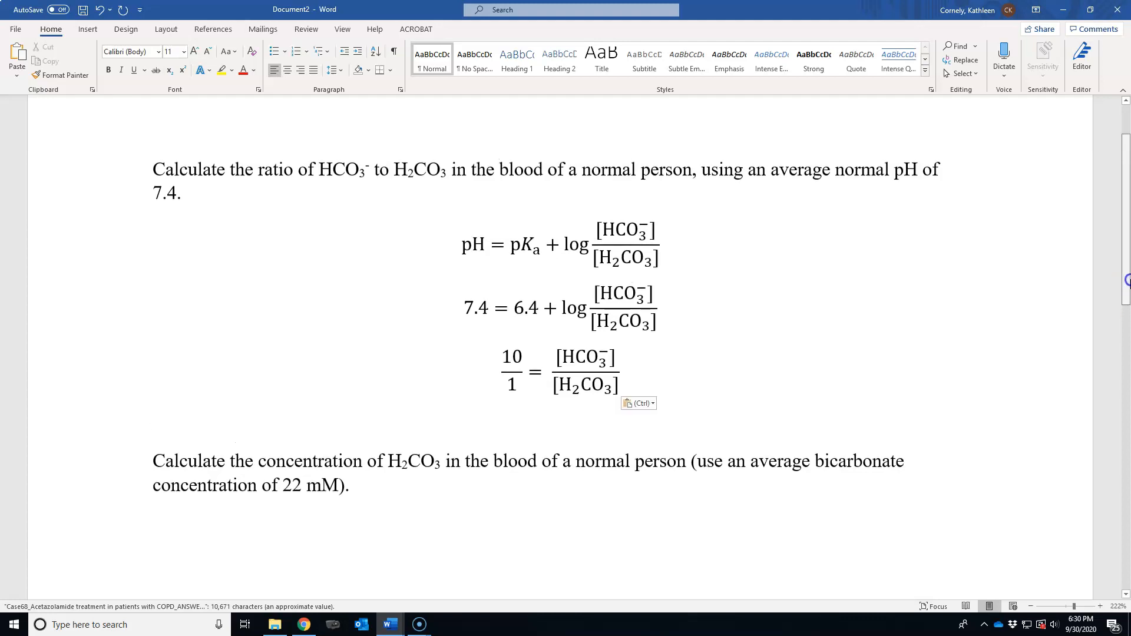
{"action": "left_click", "coordinate": [474, 243]}
{"action": "left_click_drag", "start_coordinate": [463, 244], "coordinate": [652, 253]}
{"action": "right_click", "coordinate": [652, 262]}
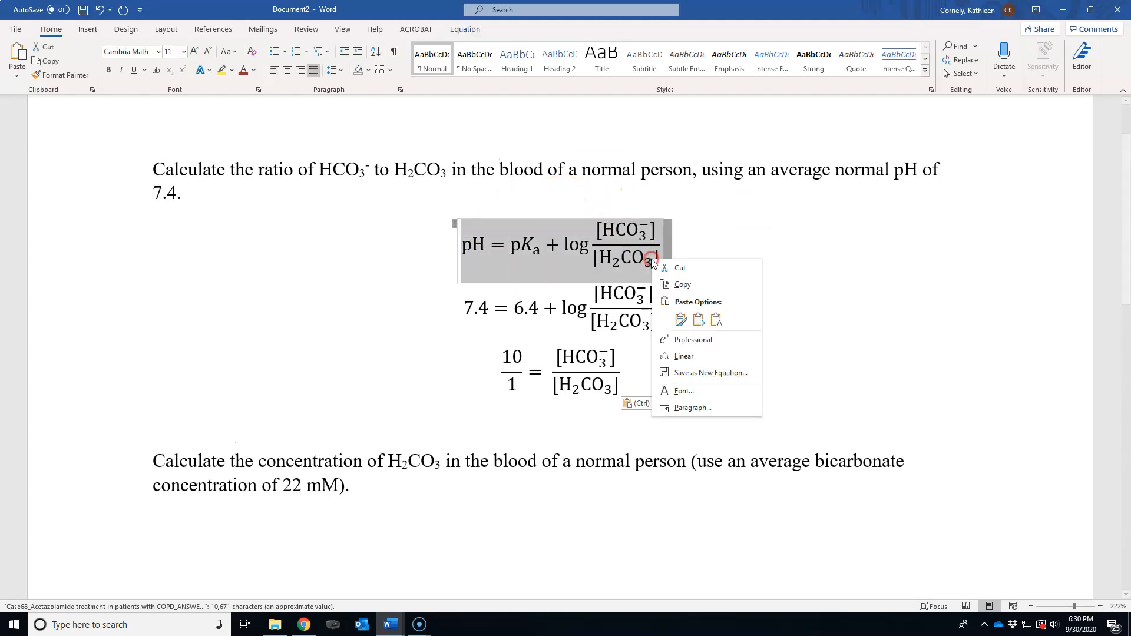
{"action": "left_click", "coordinate": [673, 285]}
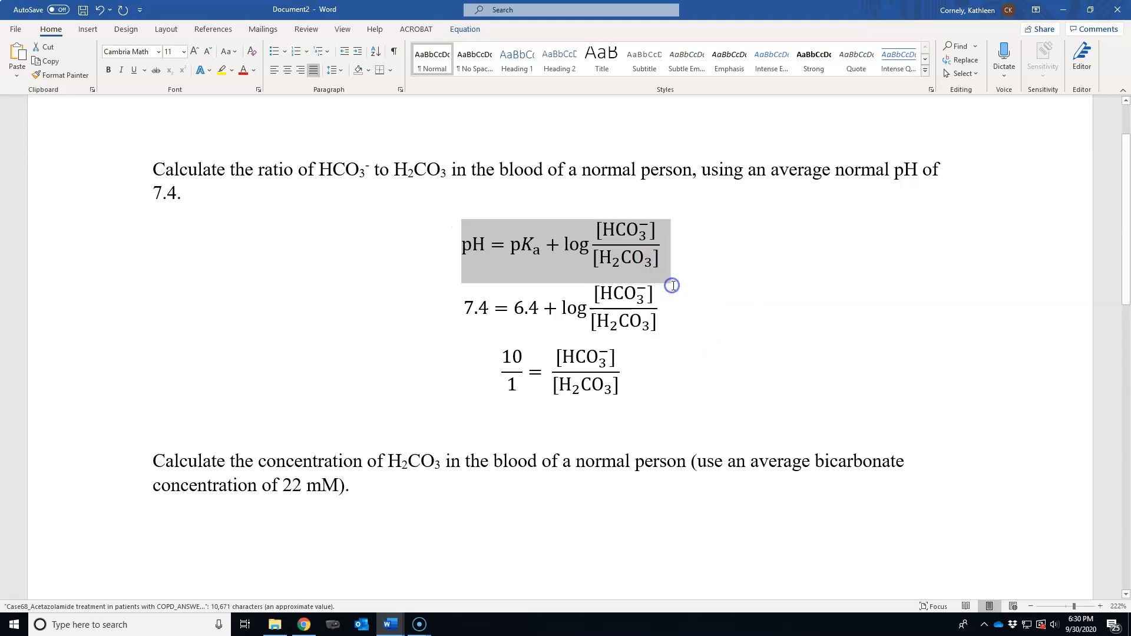
{"action": "scroll", "coordinate": [1124, 313], "scroll_direction": "down", "scroll_amount": 2}
{"action": "left_click", "coordinate": [479, 435]}
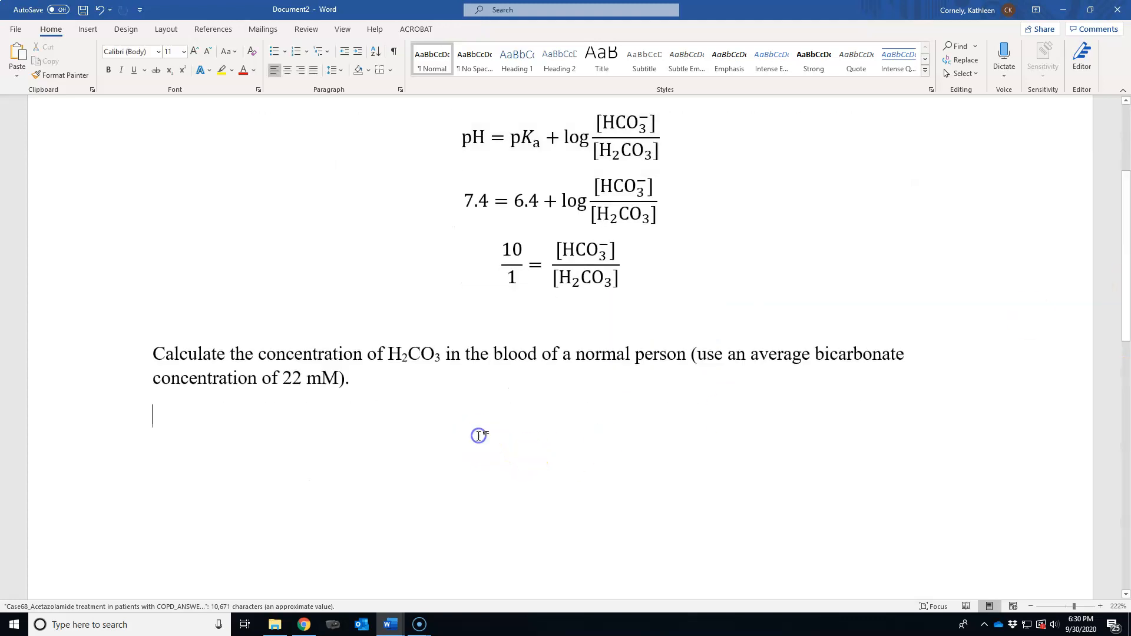
{"action": "right_click", "coordinate": [475, 428]}
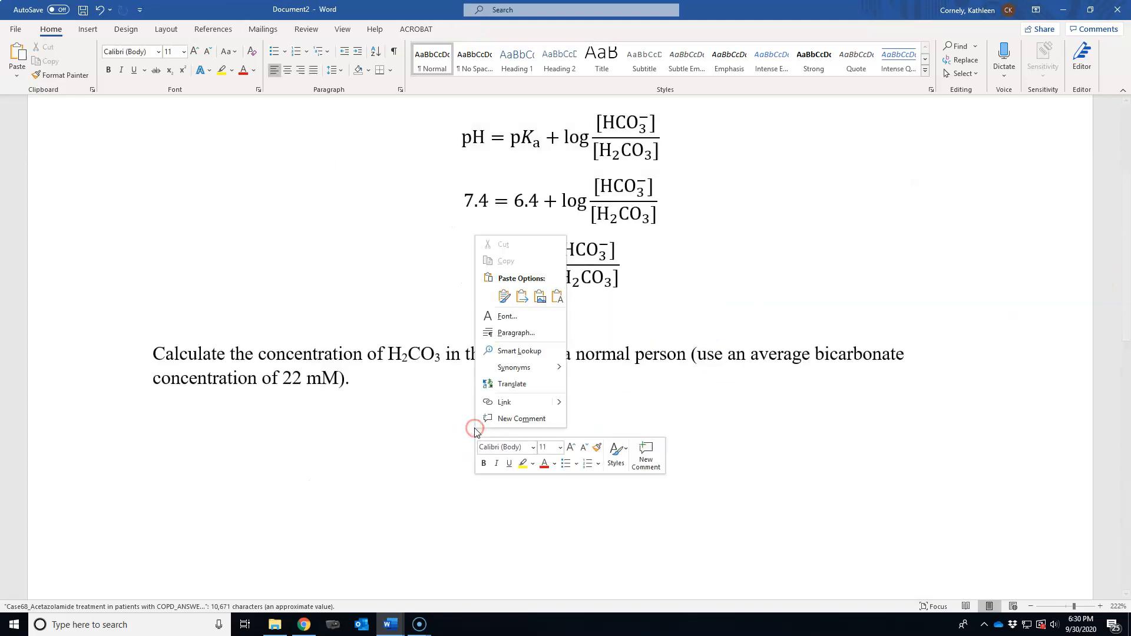
{"action": "left_click", "coordinate": [505, 296]}
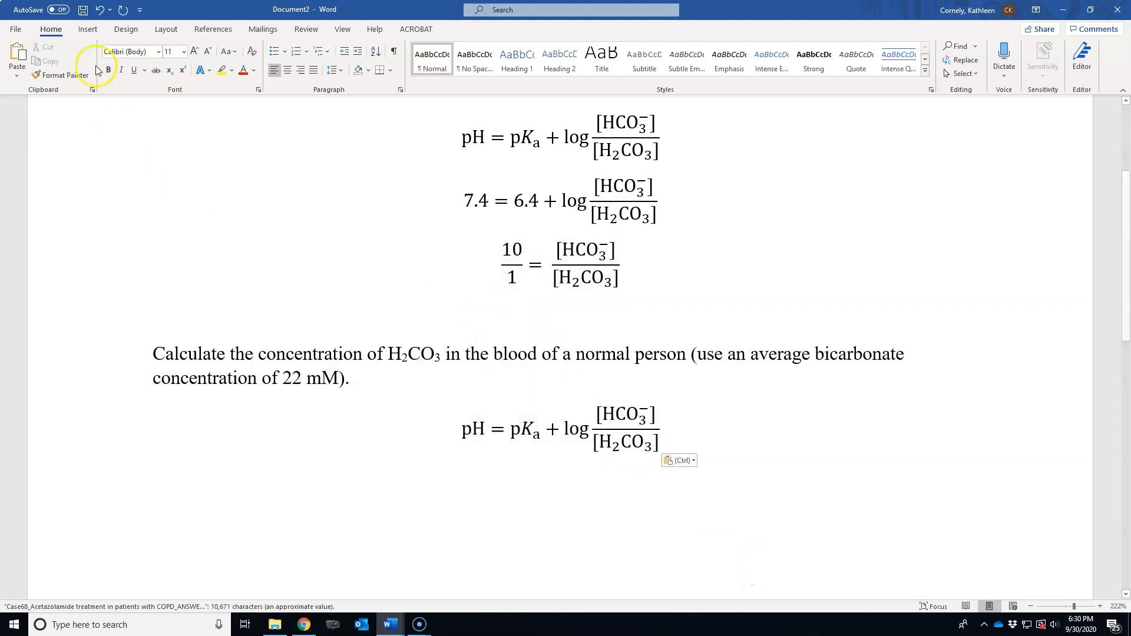
Insert a new equation below the pasted one and enter a stacked fraction of 10 over 1 followed by an equals sign
{"action": "left_click", "coordinate": [89, 29]}
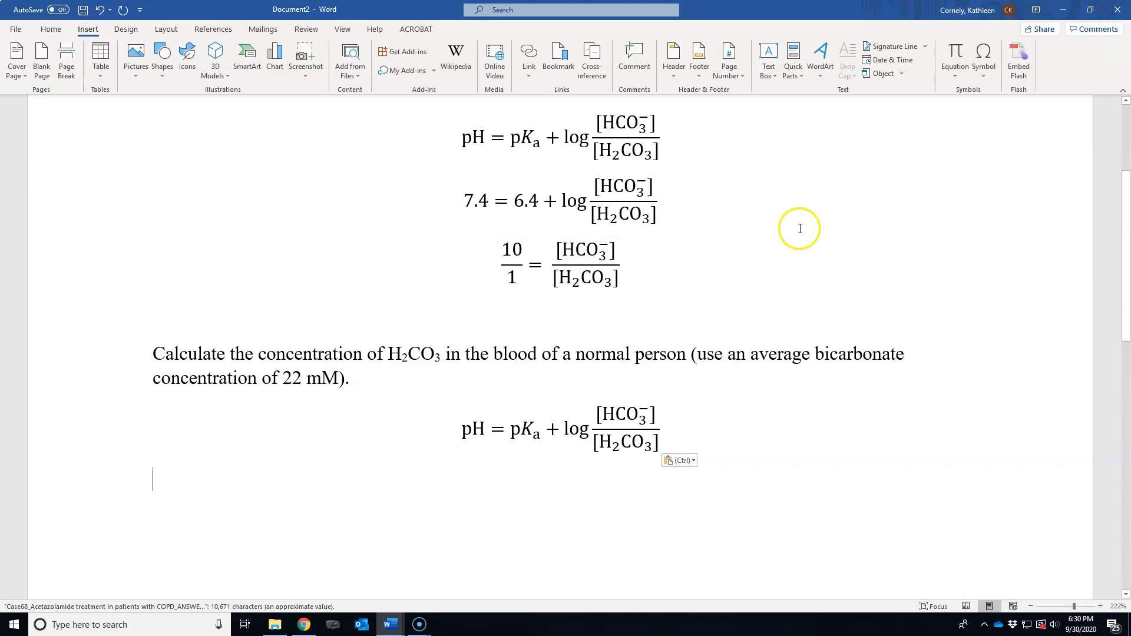
{"action": "left_click", "coordinate": [956, 75]}
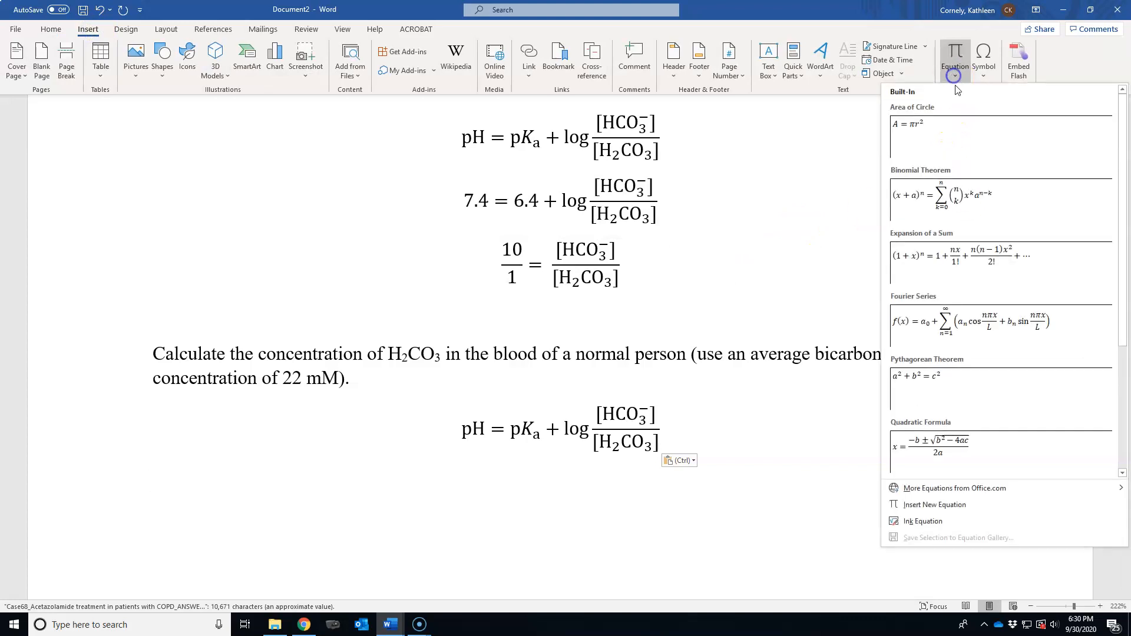
{"action": "left_click", "coordinate": [941, 508]}
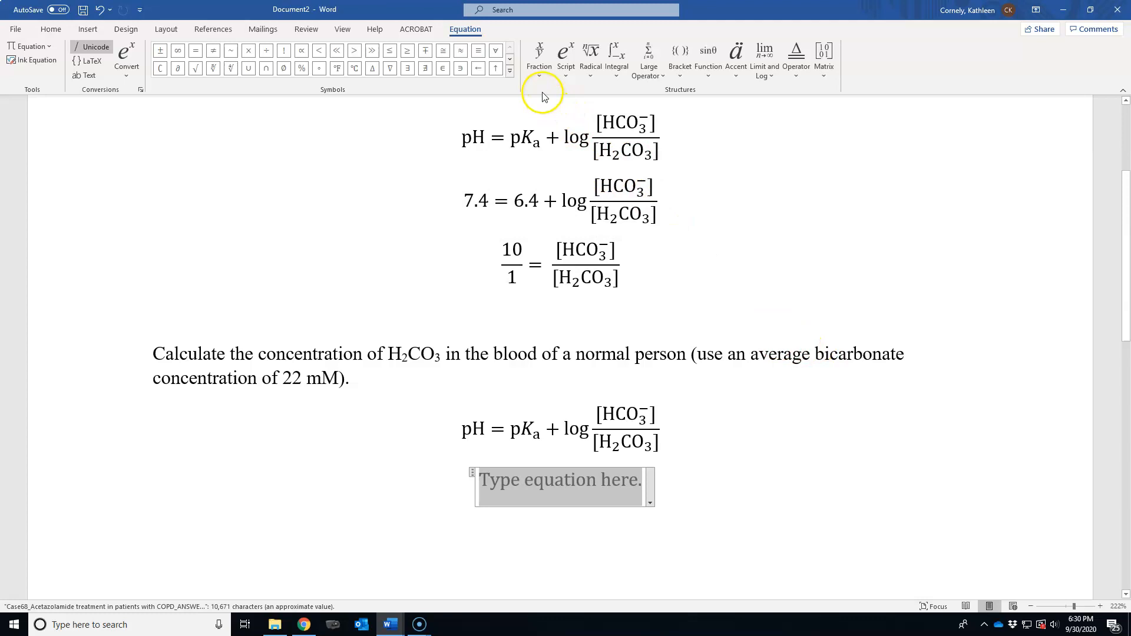
{"action": "left_click", "coordinate": [539, 59]}
{"action": "left_click", "coordinate": [549, 131]}
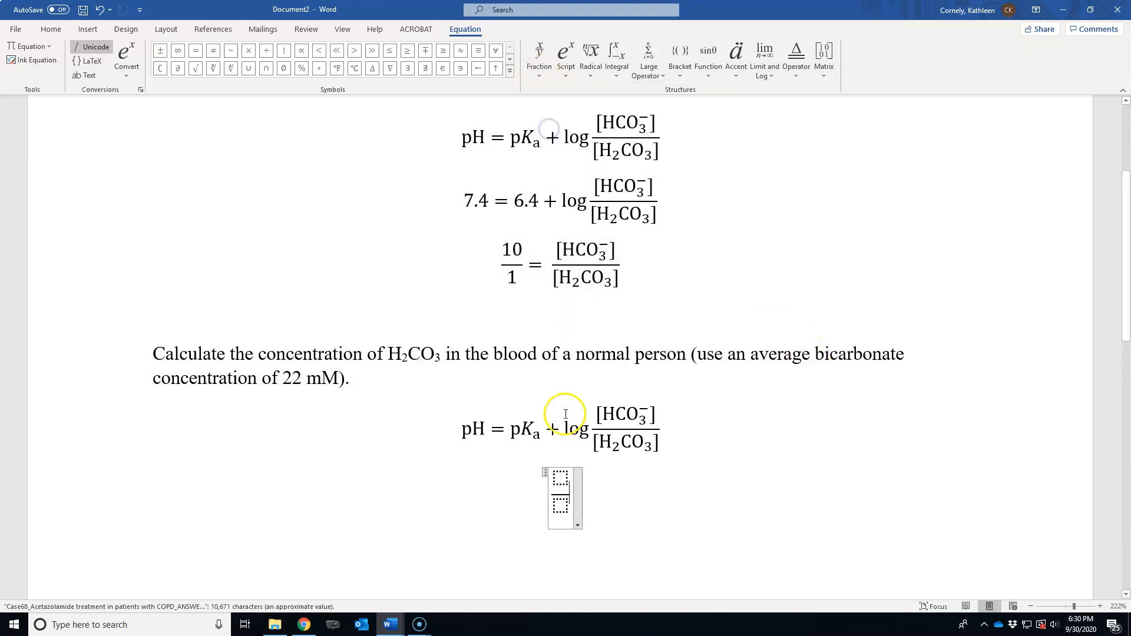
{"action": "left_click", "coordinate": [560, 478]}
{"action": "type", "text": "10"}
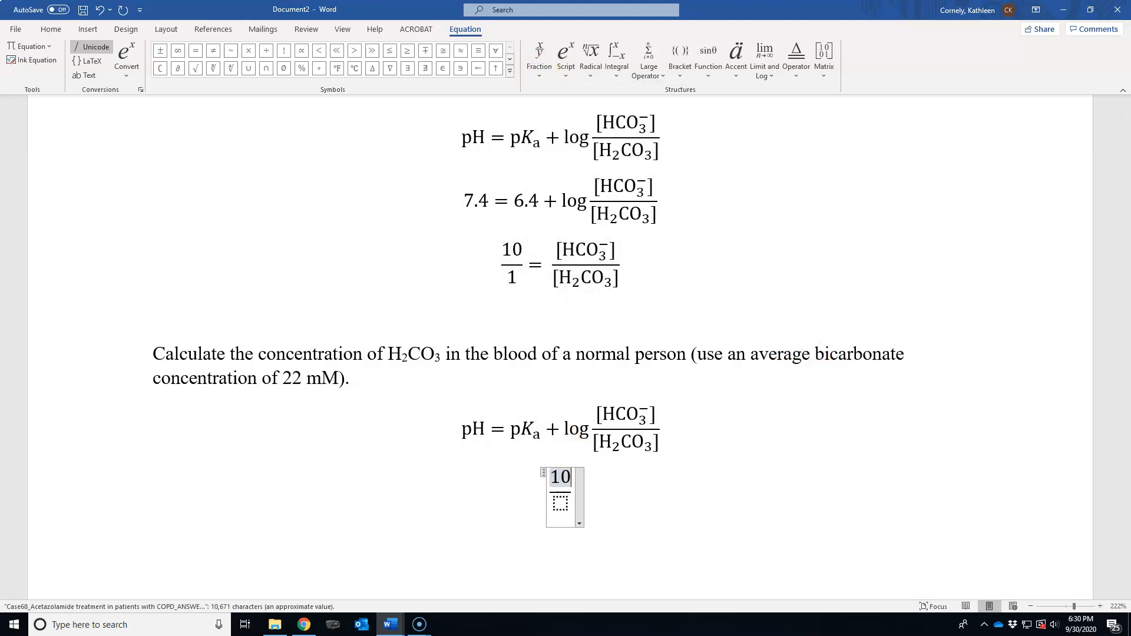
{"action": "key", "text": "Down"}
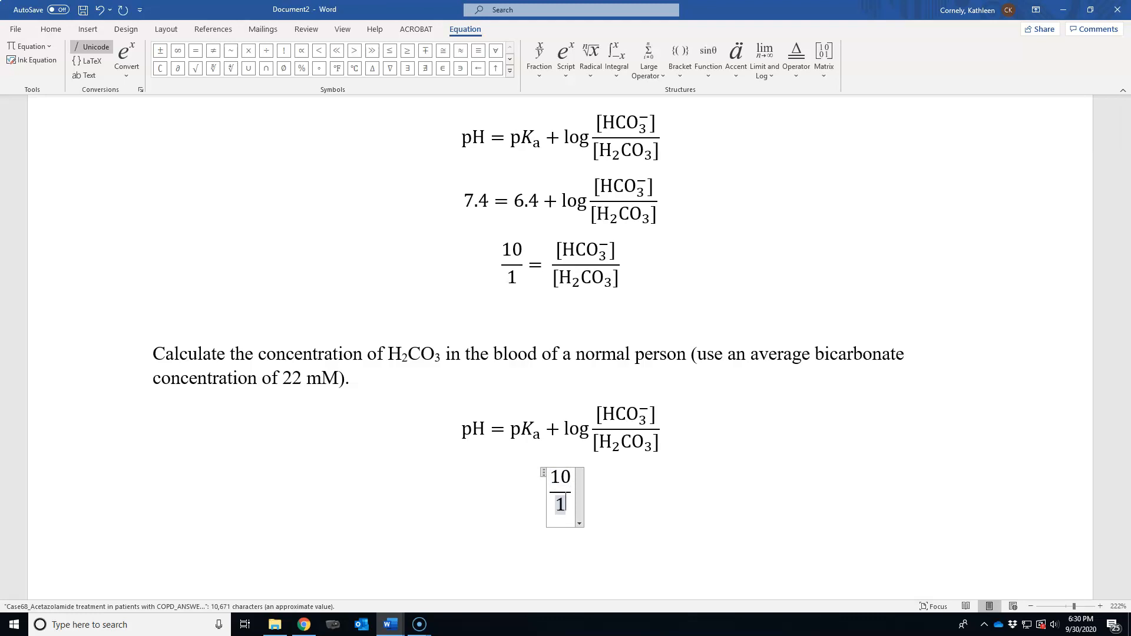
{"action": "type", "text": "="}
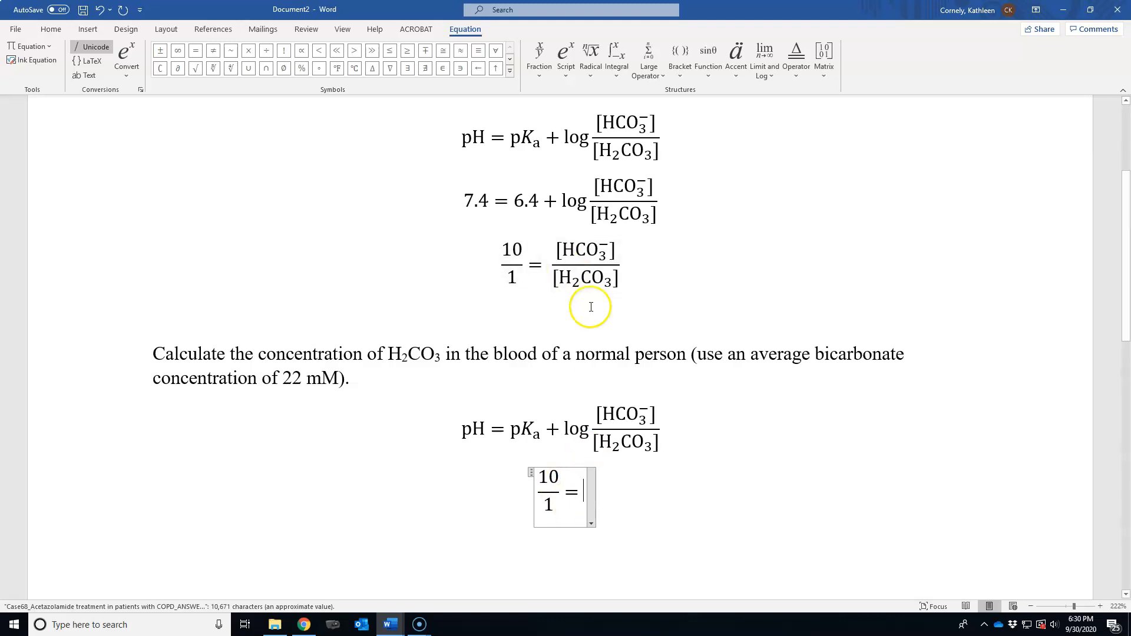
Add a stacked fraction after the equals sign and enter 22 and a multiplication sign in its numerator
{"action": "left_click", "coordinate": [539, 58]}
{"action": "left_click", "coordinate": [552, 130]}
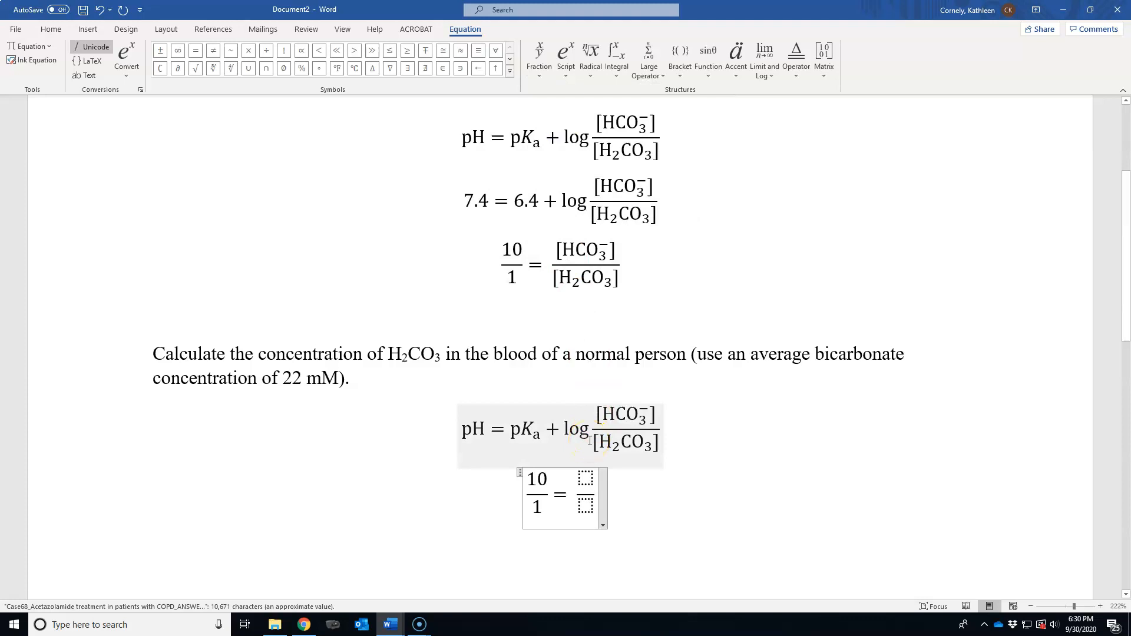
{"action": "left_click", "coordinate": [584, 480]}
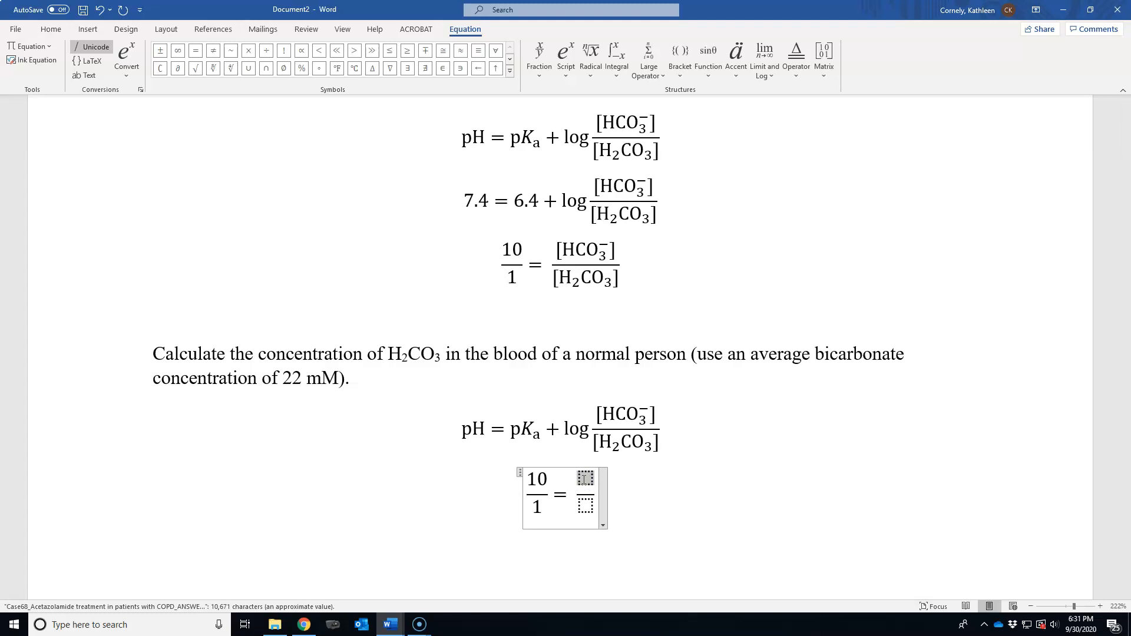
{"action": "type", "text": "22"}
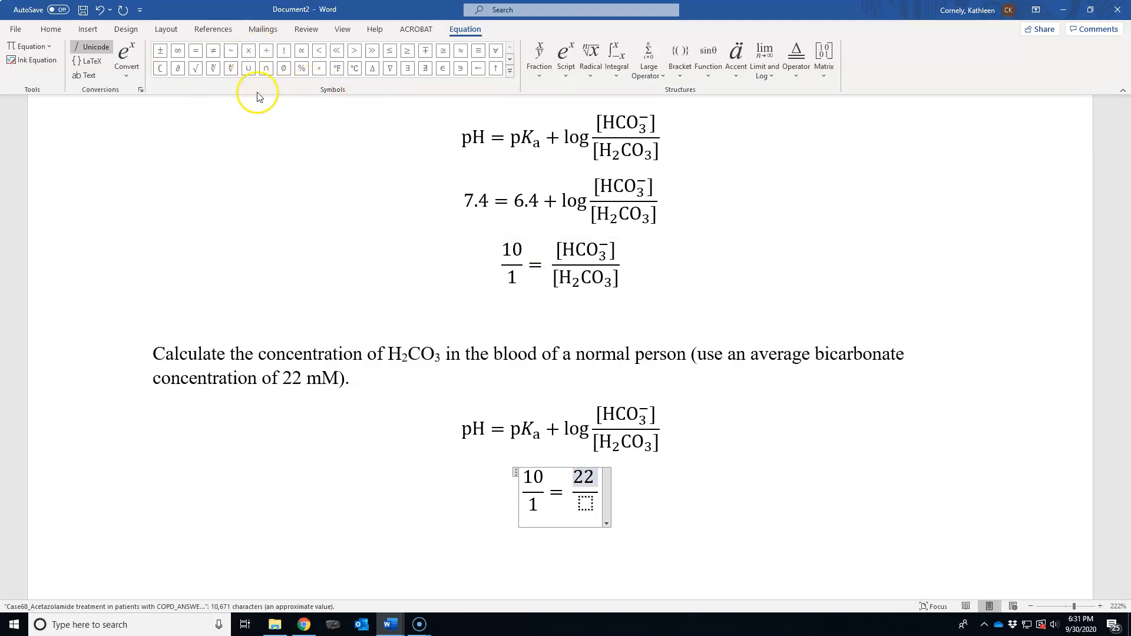
{"action": "left_click", "coordinate": [249, 52]}
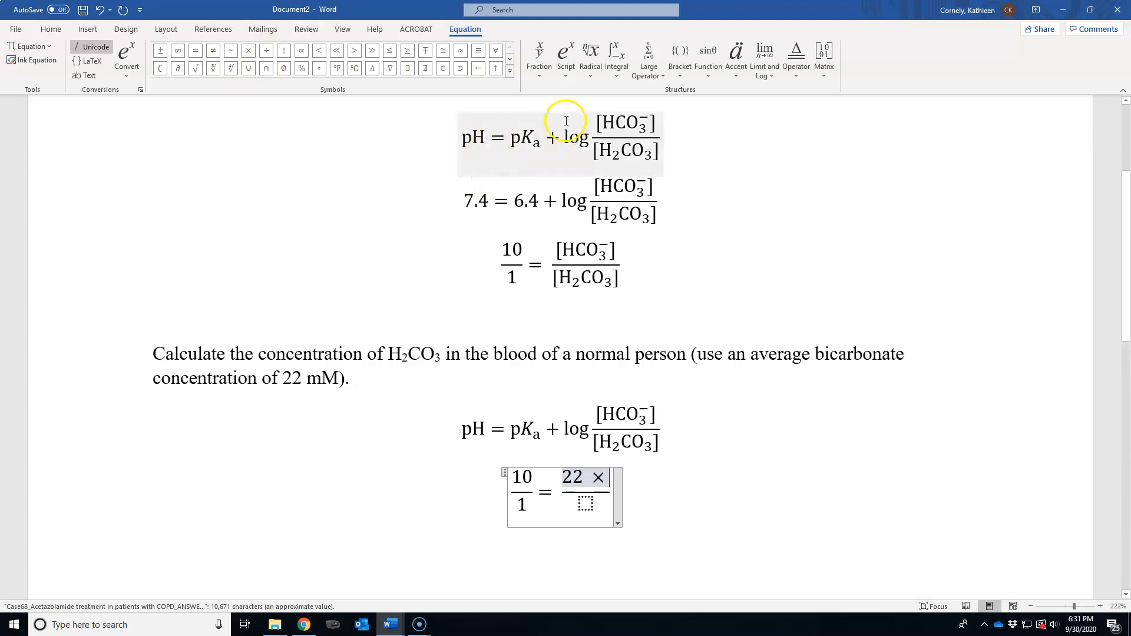
Complete the numerator with 10 to the superscript −3, followed by the unit M
{"action": "left_click", "coordinate": [564, 81]}
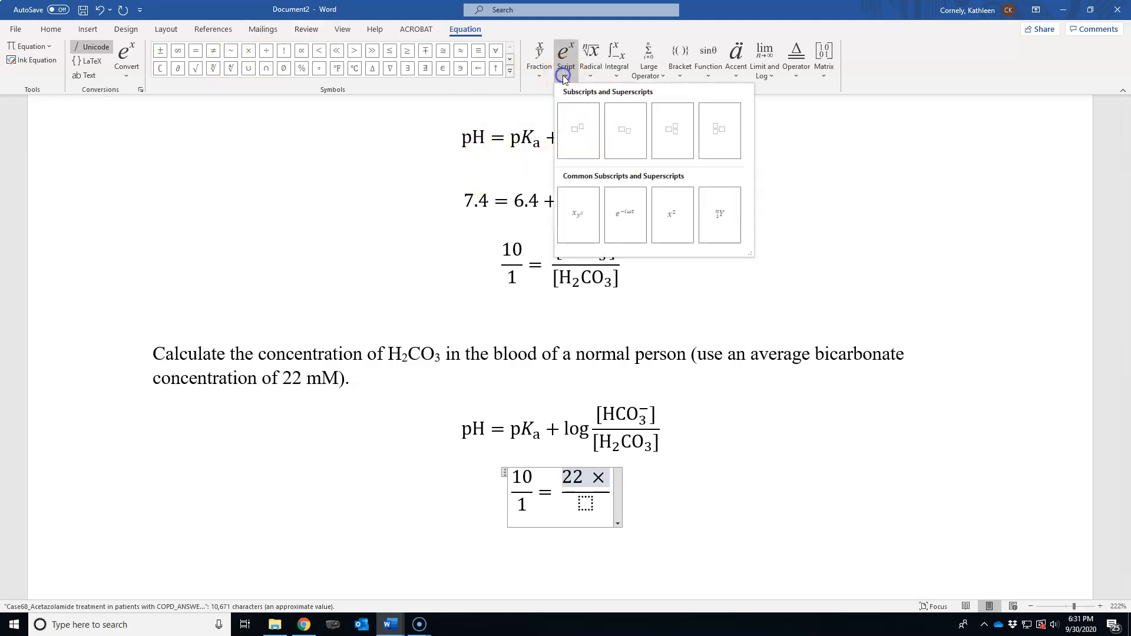
{"action": "left_click", "coordinate": [576, 131]}
{"action": "left_click", "coordinate": [605, 482]}
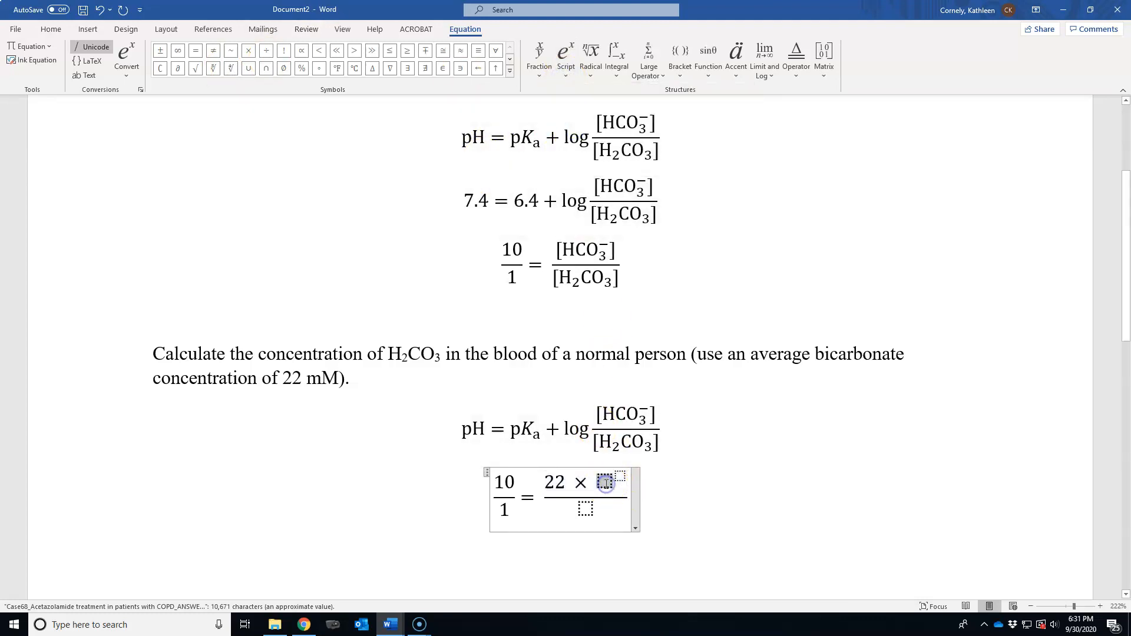
{"action": "type", "text": "10"}
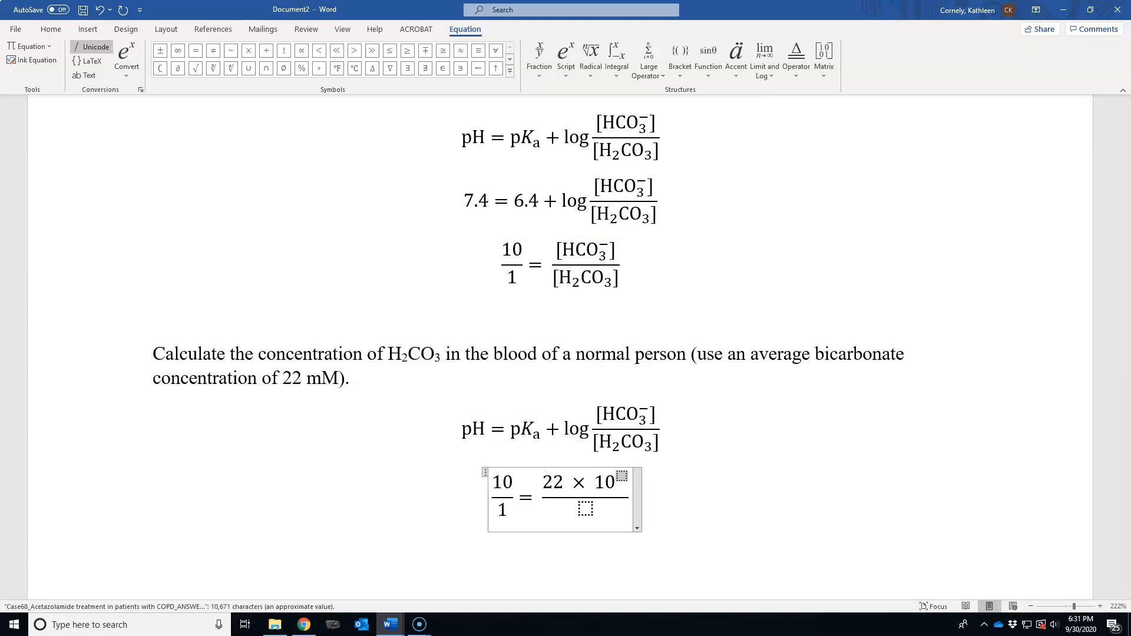
{"action": "type", "text": "-3"}
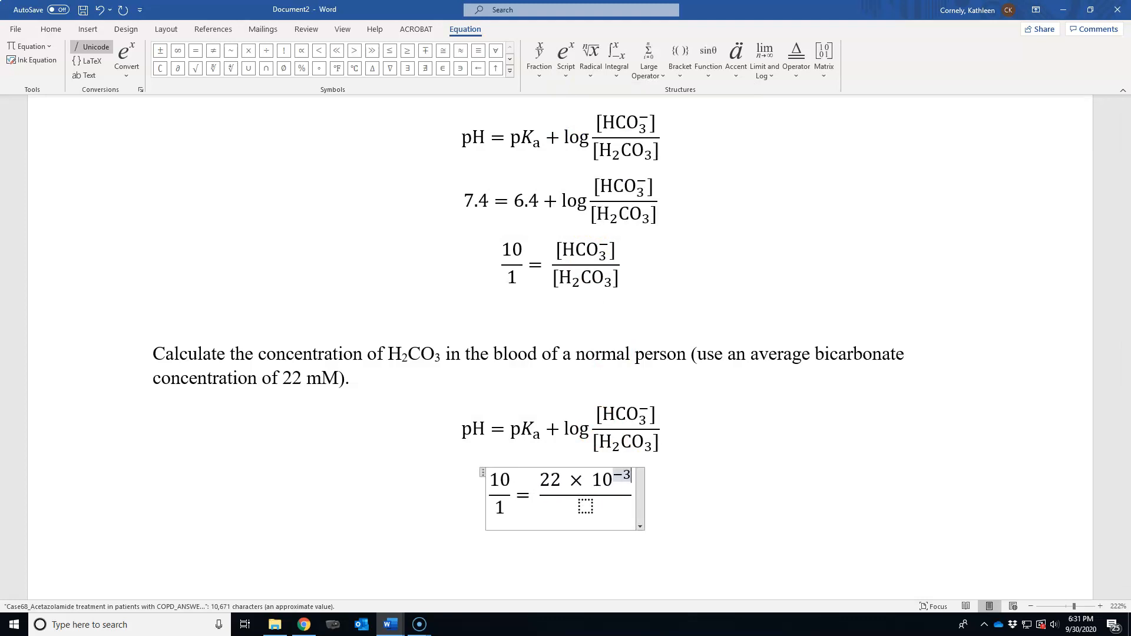
{"action": "key", "text": "Right"}
{"action": "type", "text": "M"}
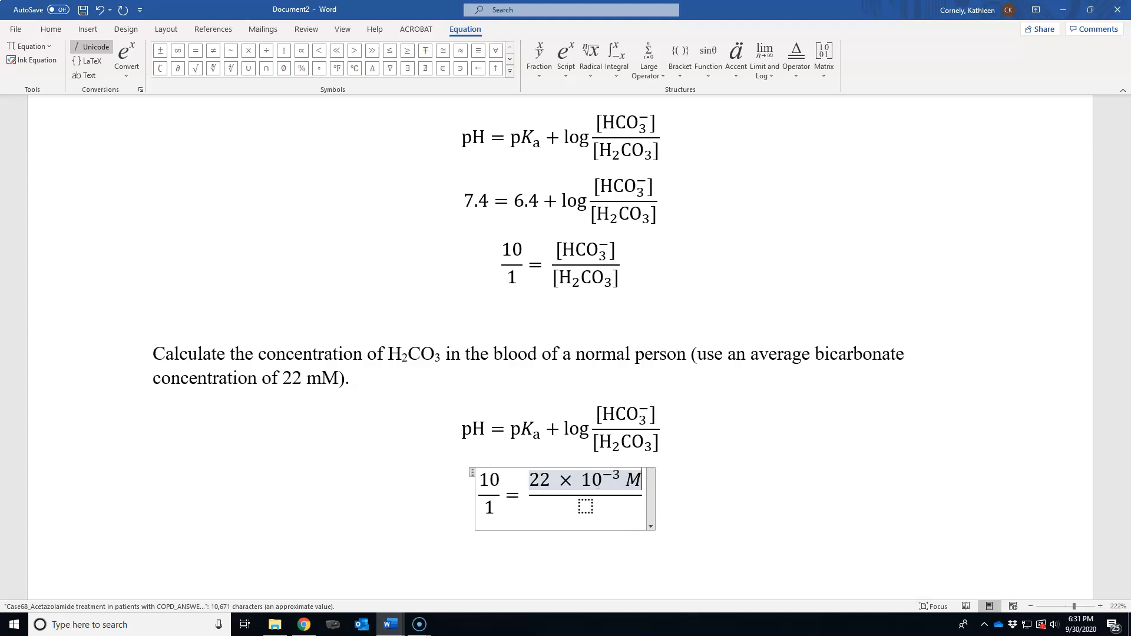
Begin the fraction's denominator with an opening square bracket, H with subscript 2, and C
{"action": "left_click", "coordinate": [585, 505]}
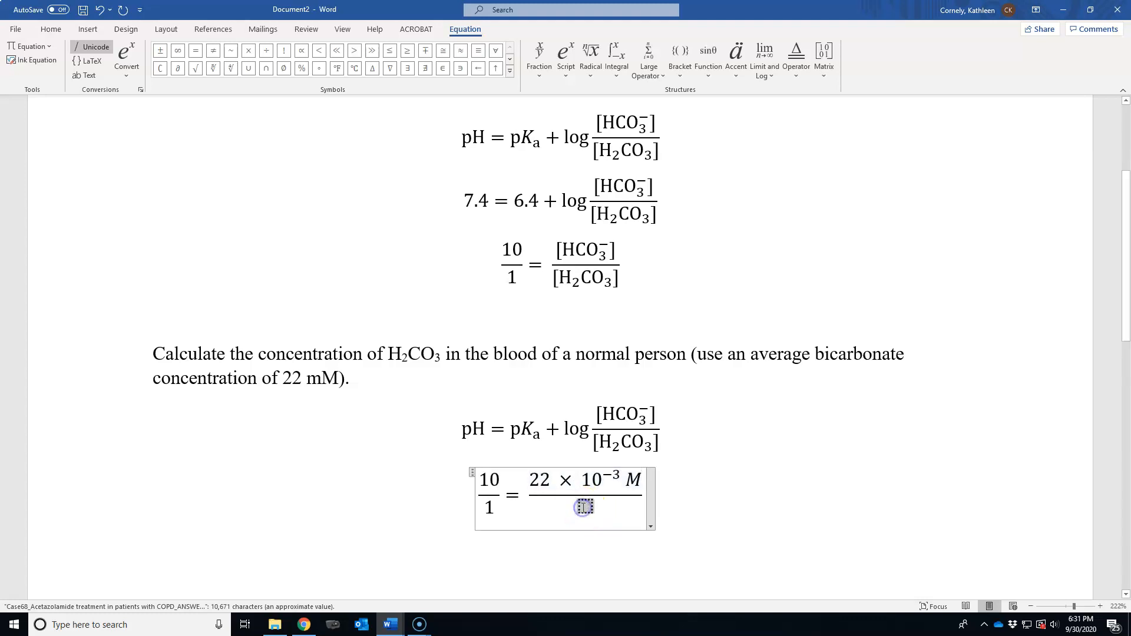
{"action": "type", "text": "["}
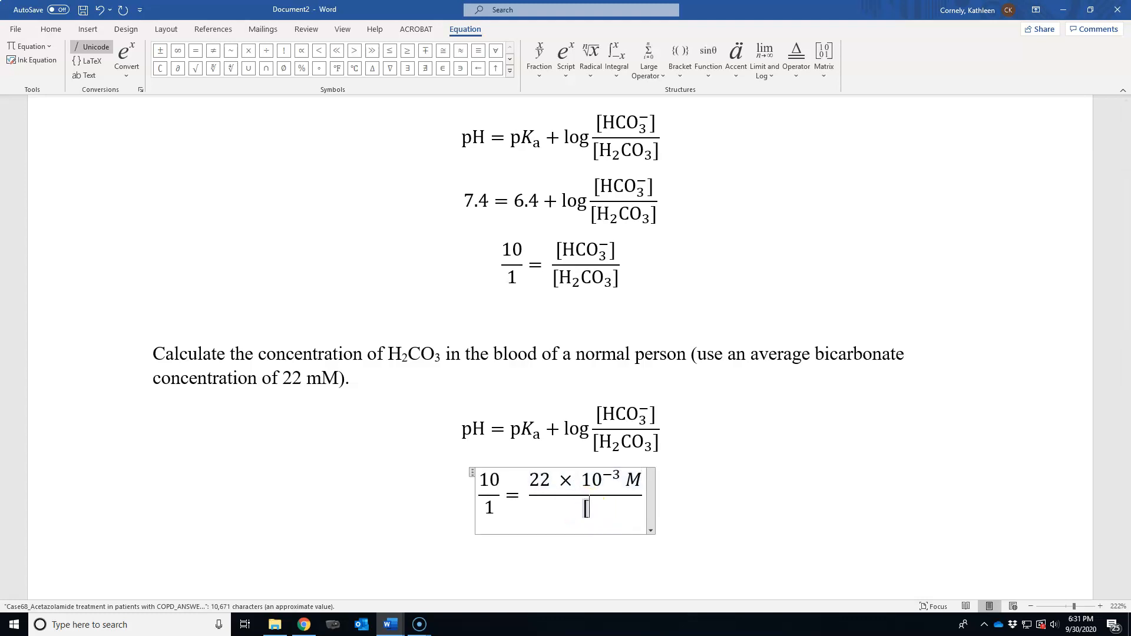
{"action": "type", "text": "H"}
{"action": "key", "text": "BackSpace"}
{"action": "left_click", "coordinate": [568, 76]}
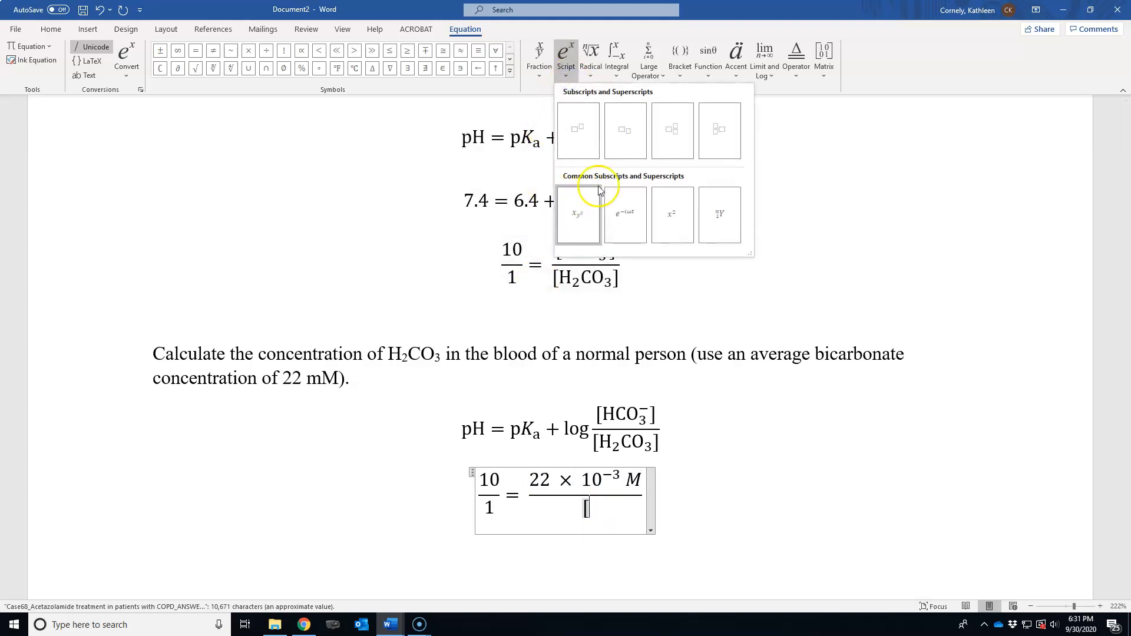
{"action": "left_click", "coordinate": [625, 130]}
{"action": "type", "text": "H"}
{"action": "key", "text": "Right"}
{"action": "type", "text": "2"}
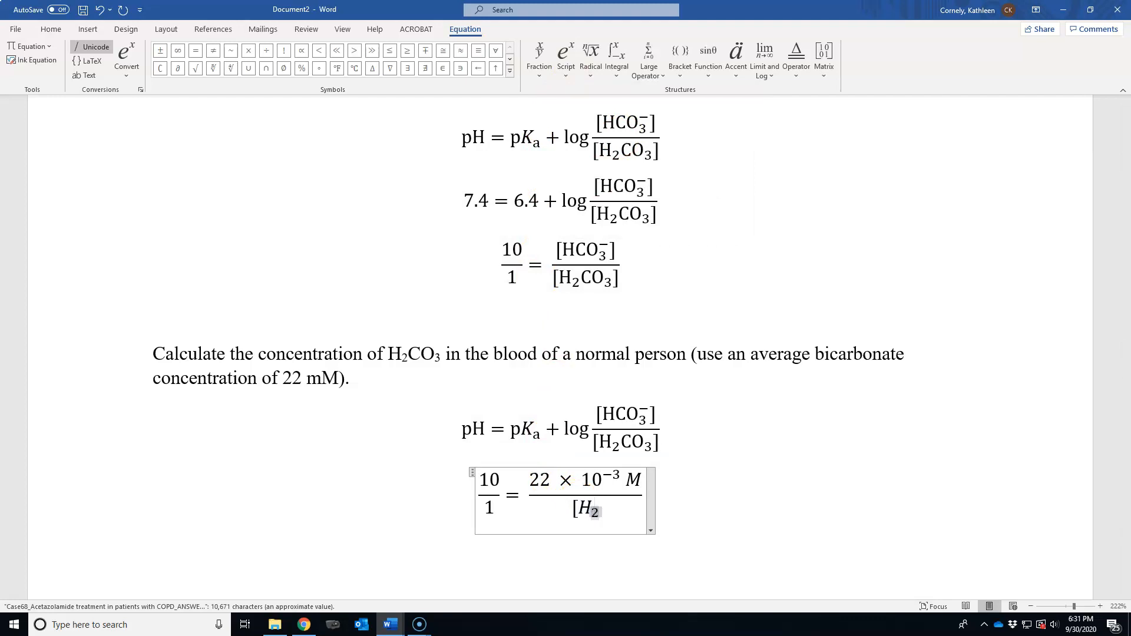
{"action": "key", "text": "Right"}
{"action": "type", "text": "C"}
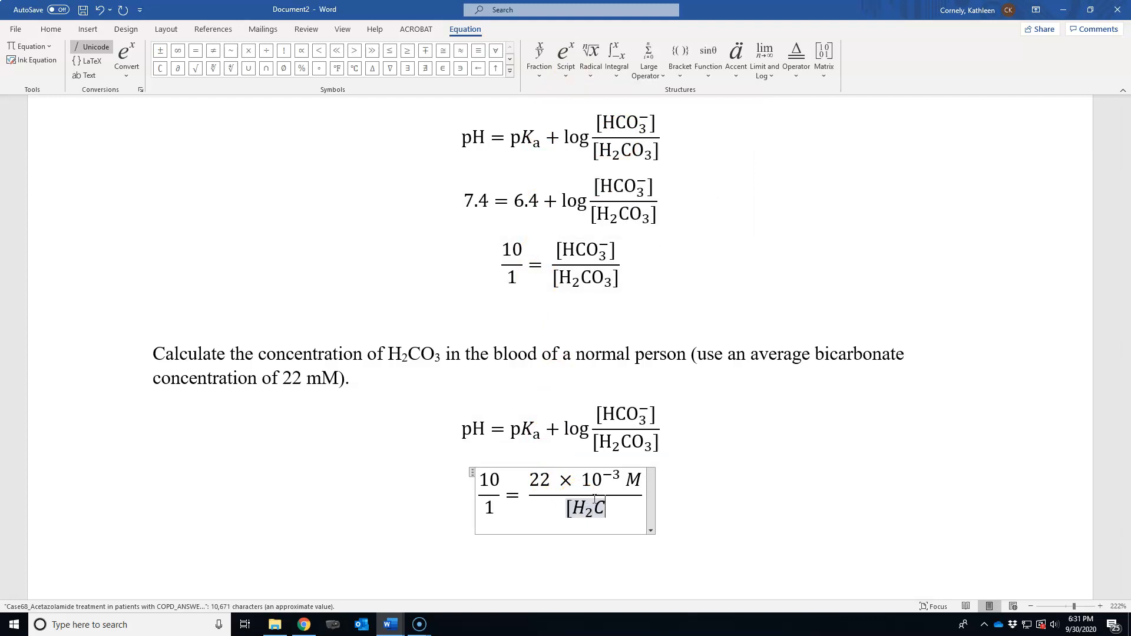
Complete the denominator with O with subscript 3 and a closing square bracket
{"action": "left_click", "coordinate": [567, 62]}
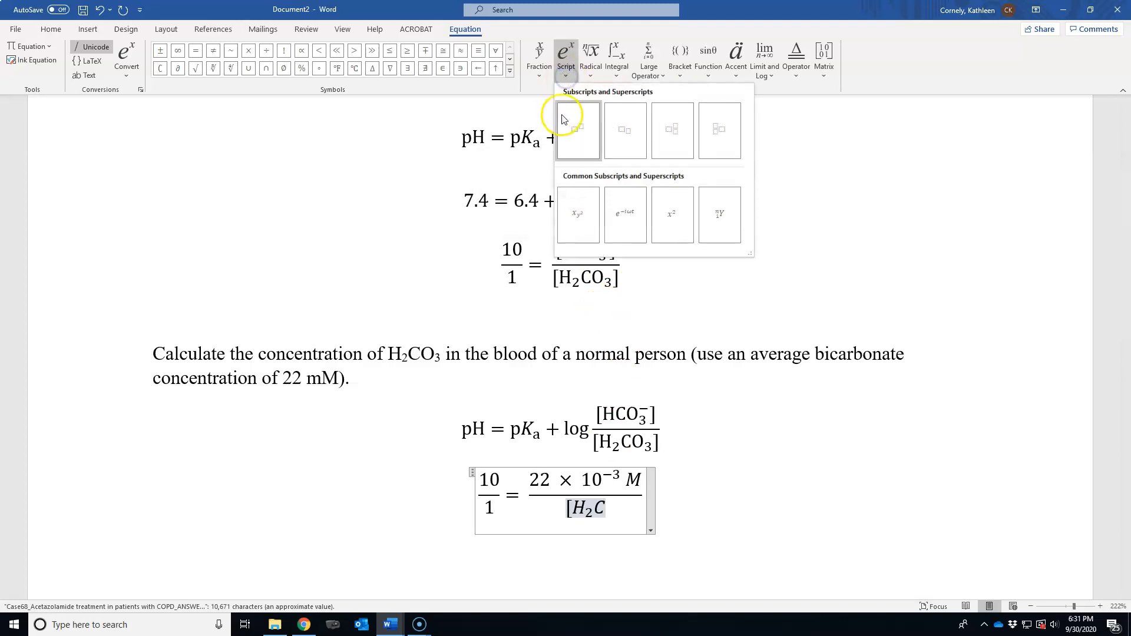
{"action": "left_click", "coordinate": [625, 127]}
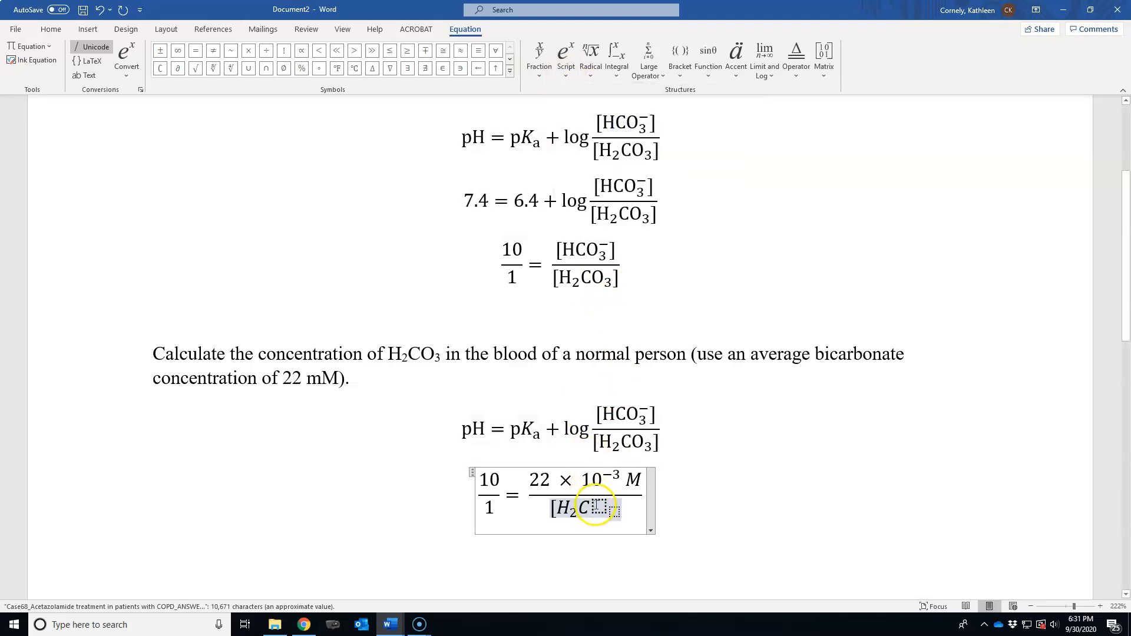
{"action": "left_click", "coordinate": [598, 505]}
{"action": "type", "text": "O"}
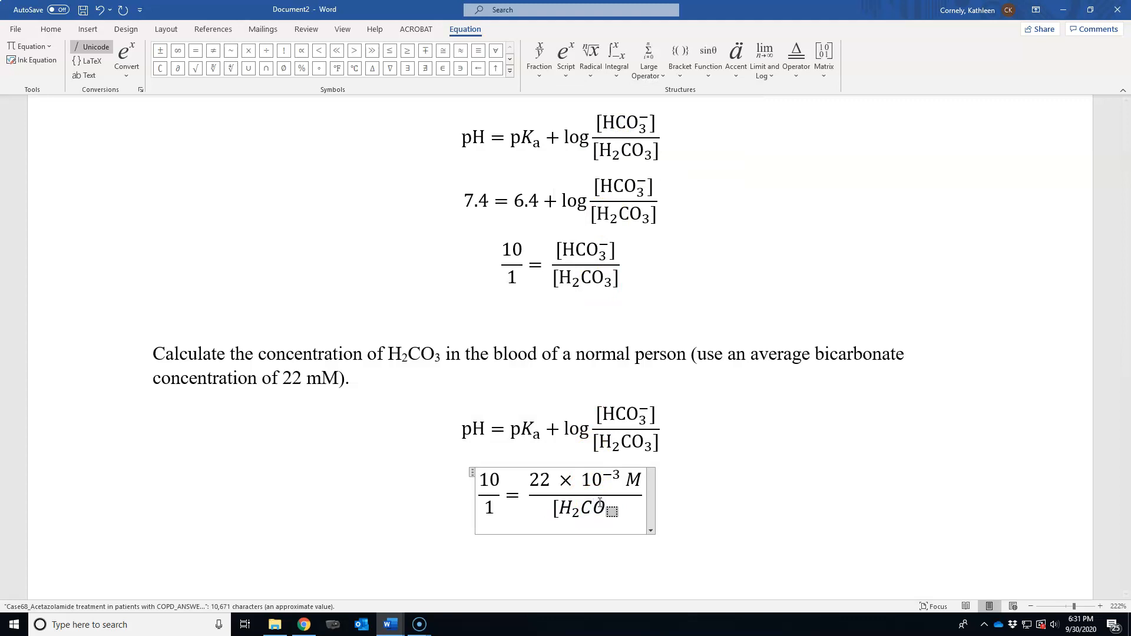
{"action": "type", "text": "3]"}
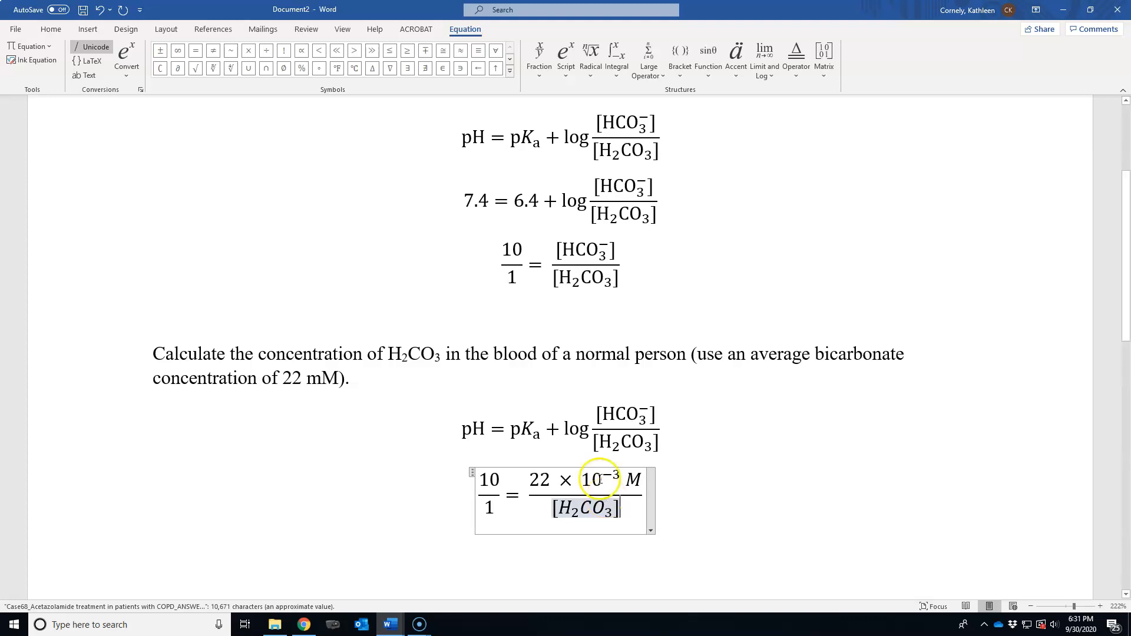
Remove the italic formatting from the whole 10/1 = 22 × 10−3 M/[H2CO3] equation and start a new line below it
{"action": "left_click_drag", "start_coordinate": [481, 486], "coordinate": [604, 504]}
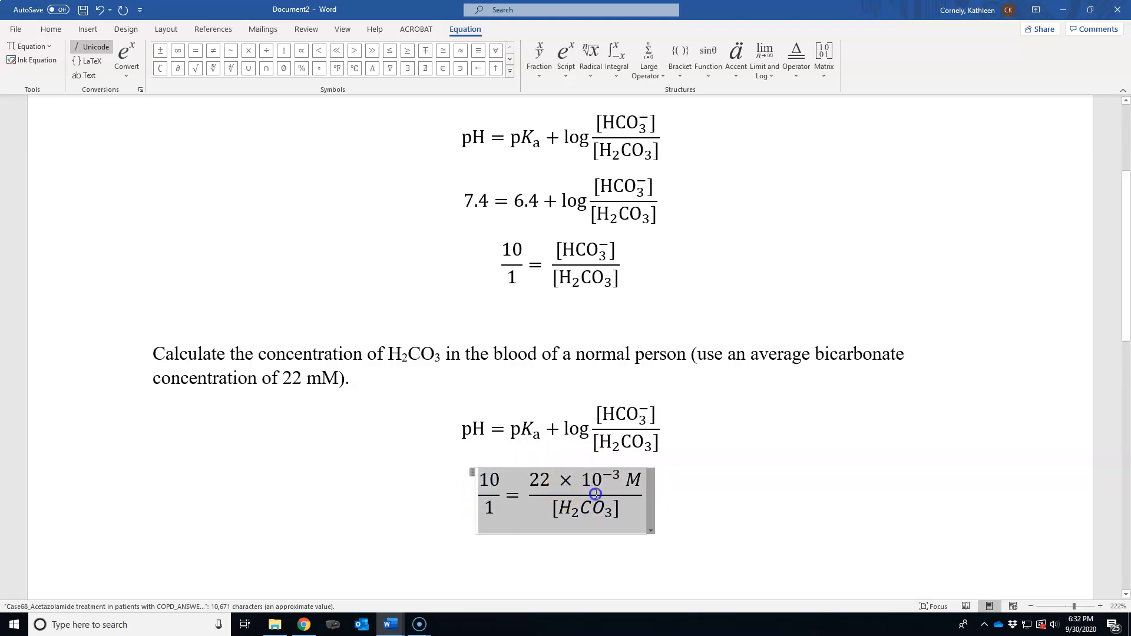
{"action": "left_click", "coordinate": [50, 29]}
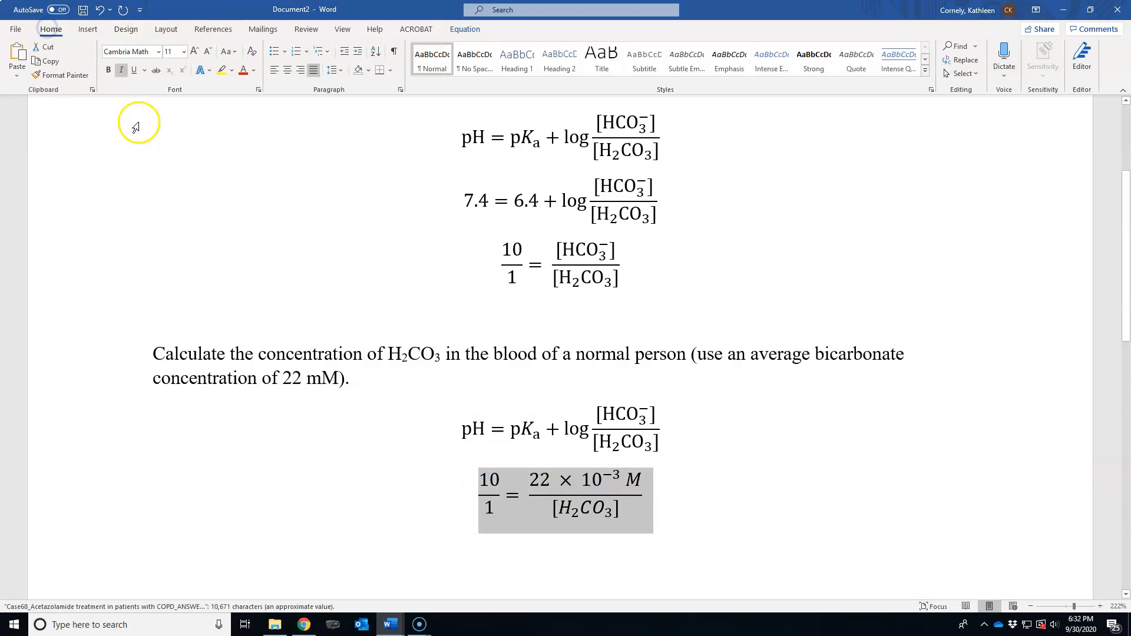
{"action": "left_click", "coordinate": [122, 70]}
{"action": "left_click", "coordinate": [684, 501]}
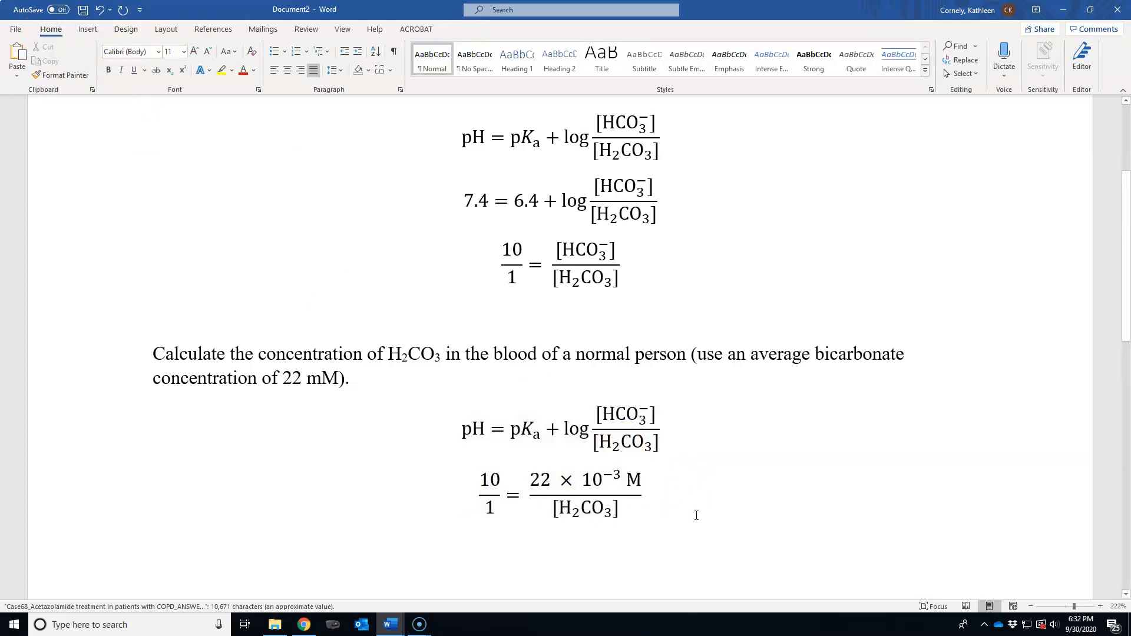
{"action": "key", "text": "Return"}
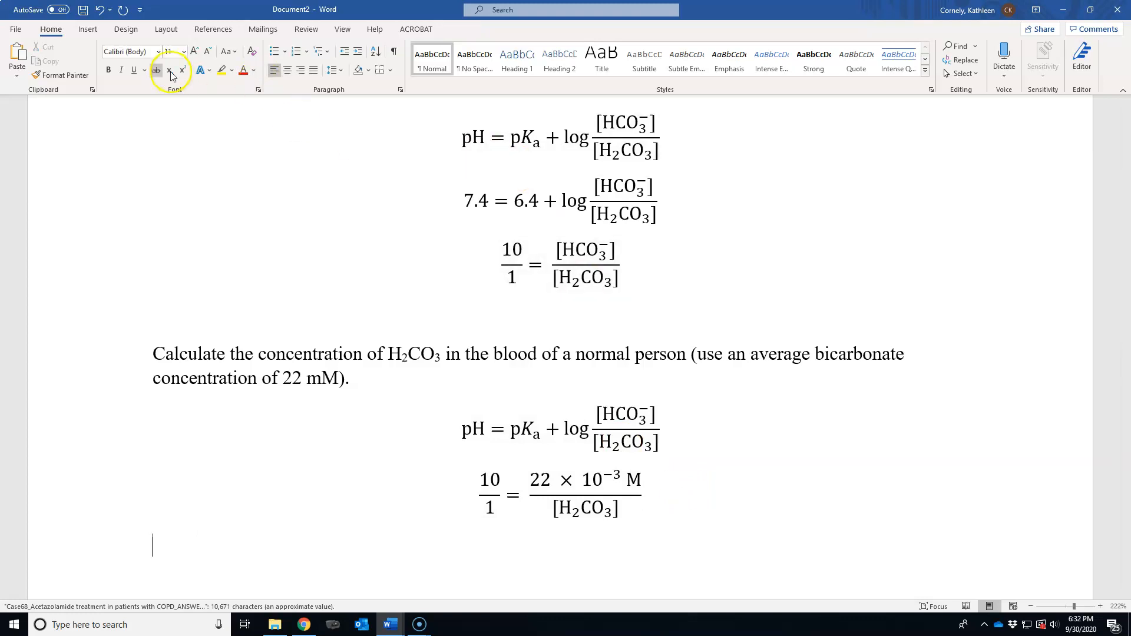
Insert a new equation on the line below the 10/1 equation and begin it with an opening square bracket
{"action": "left_click", "coordinate": [88, 30]}
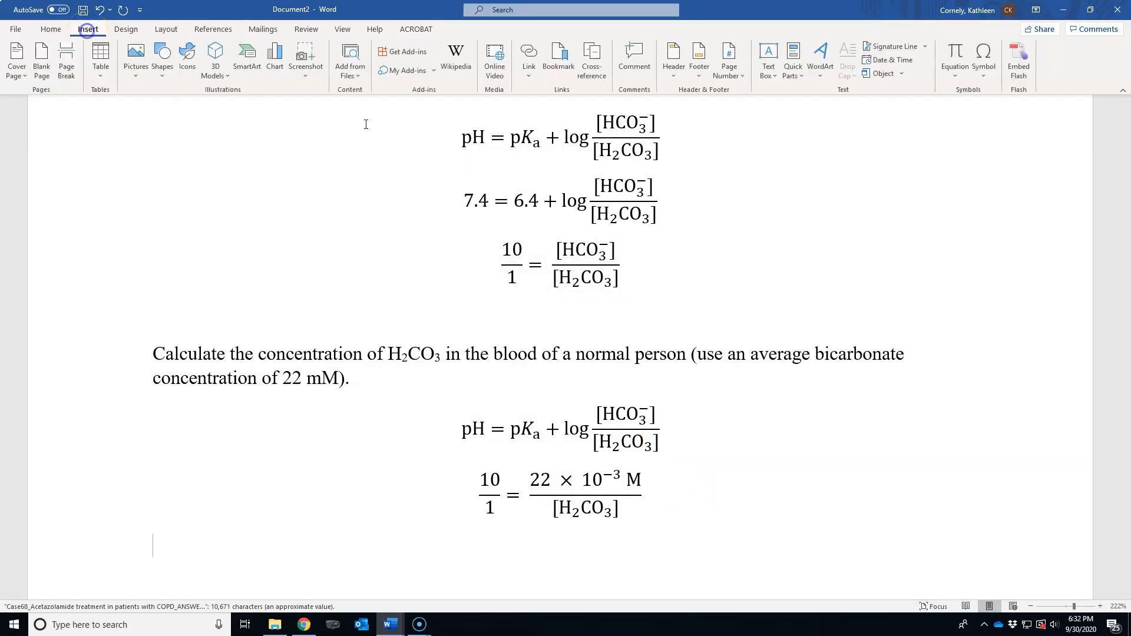
{"action": "left_click", "coordinate": [957, 78]}
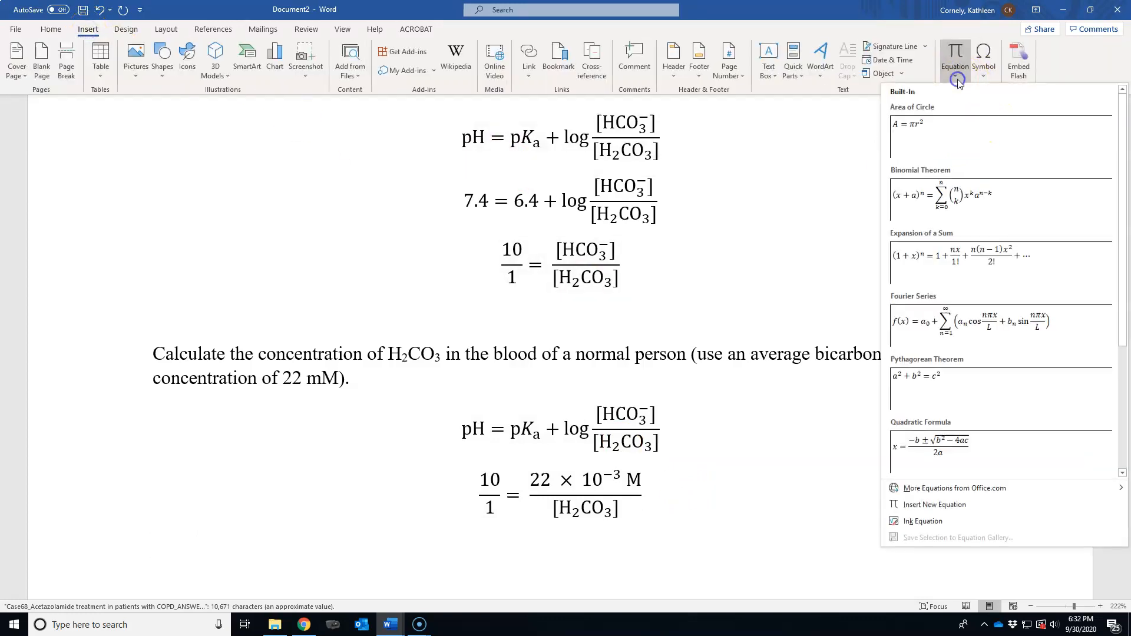
{"action": "left_click", "coordinate": [968, 502]}
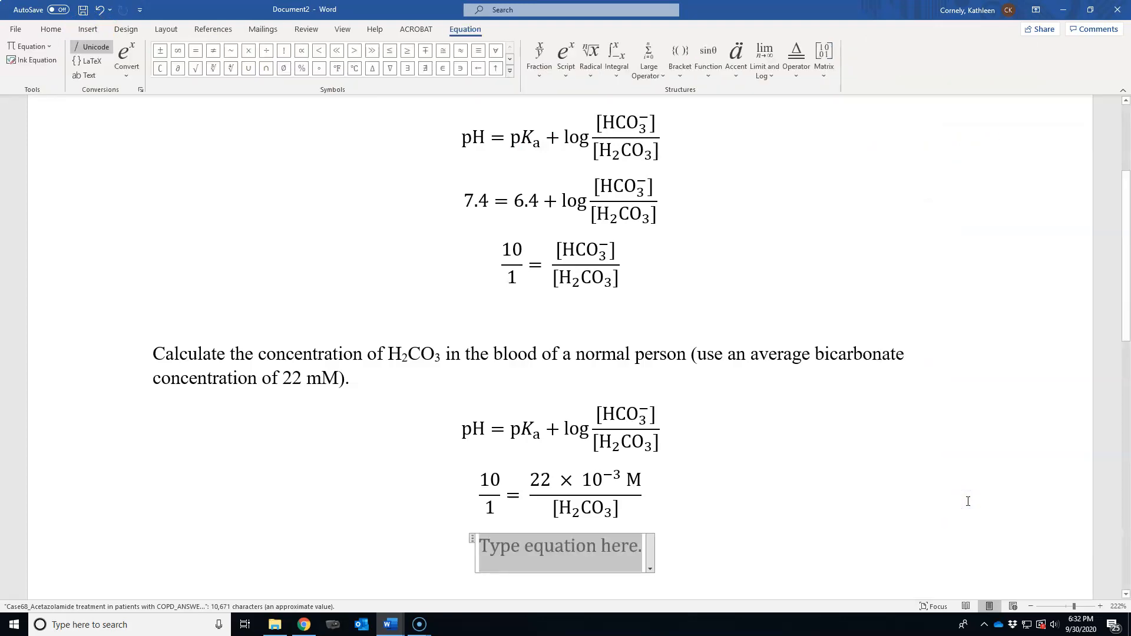
{"action": "left_click", "coordinate": [552, 526]}
{"action": "type", "text": "["}
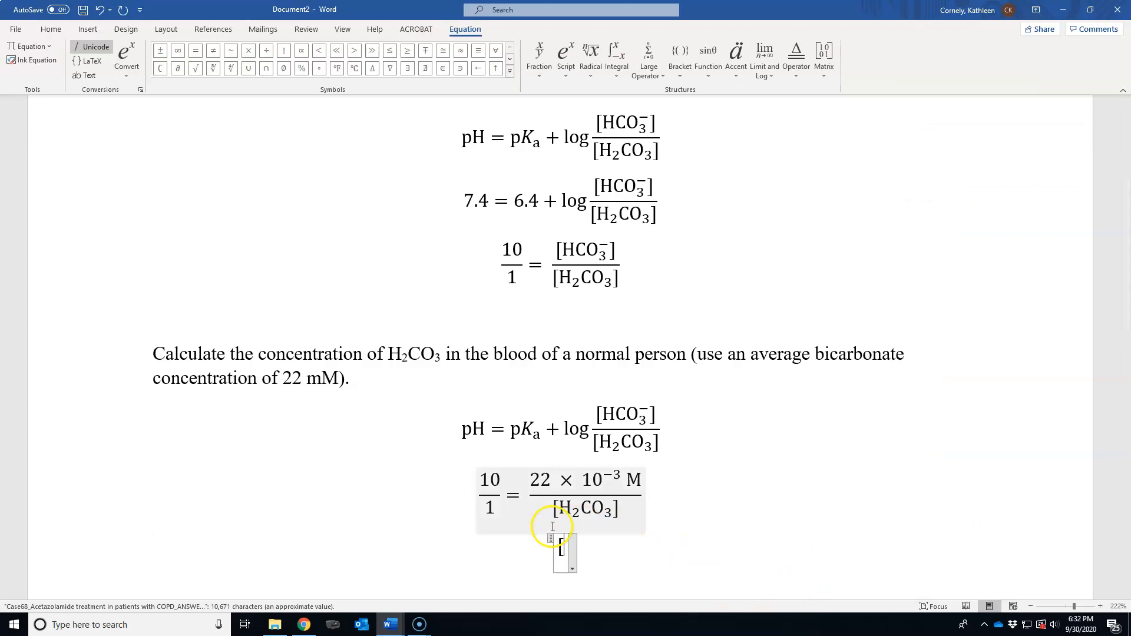
Add H with subscript 2, followed by C, after the opening bracket of the new equation
{"action": "left_click", "coordinate": [571, 79]}
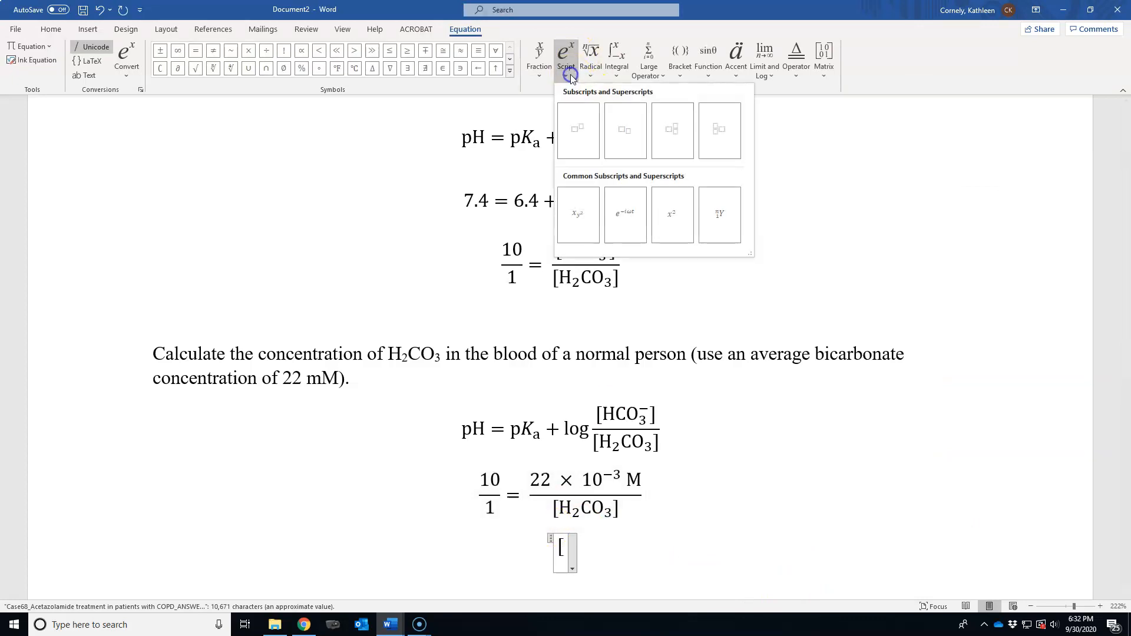
{"action": "left_click", "coordinate": [624, 138]}
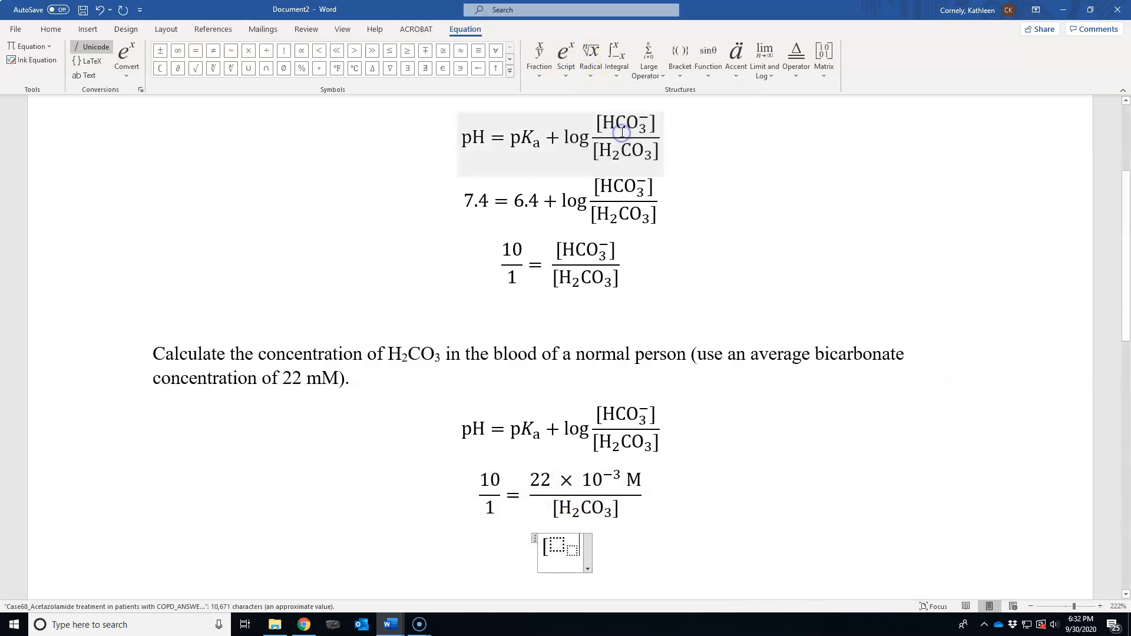
{"action": "left_click", "coordinate": [554, 544]}
{"action": "type", "text": "H"}
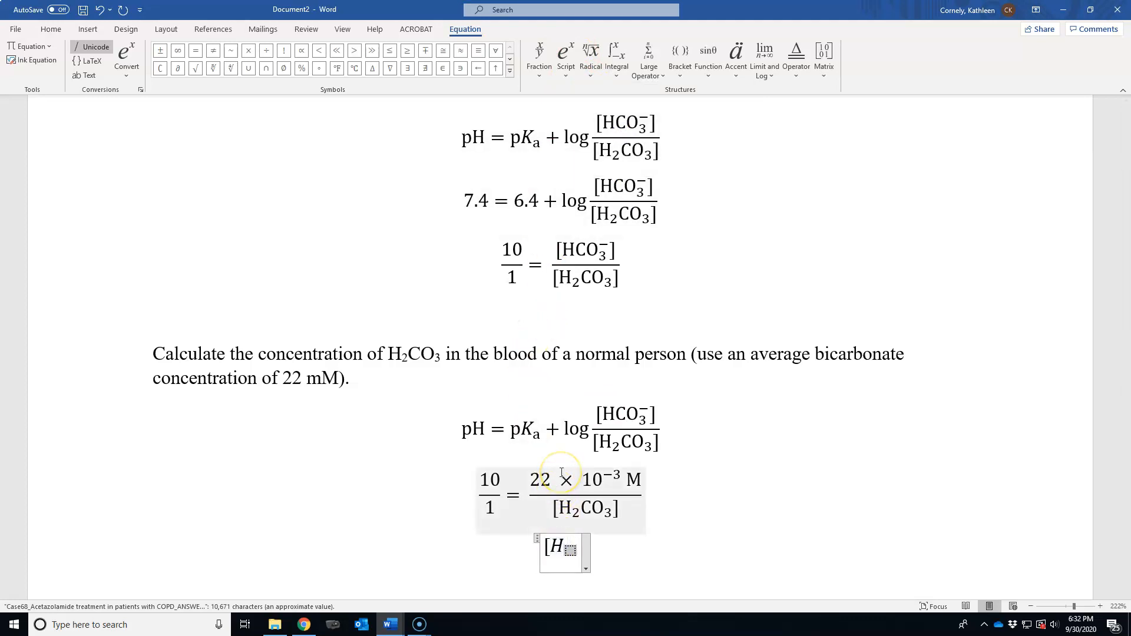
{"action": "type", "text": "2"}
{"action": "type", "text": "C"}
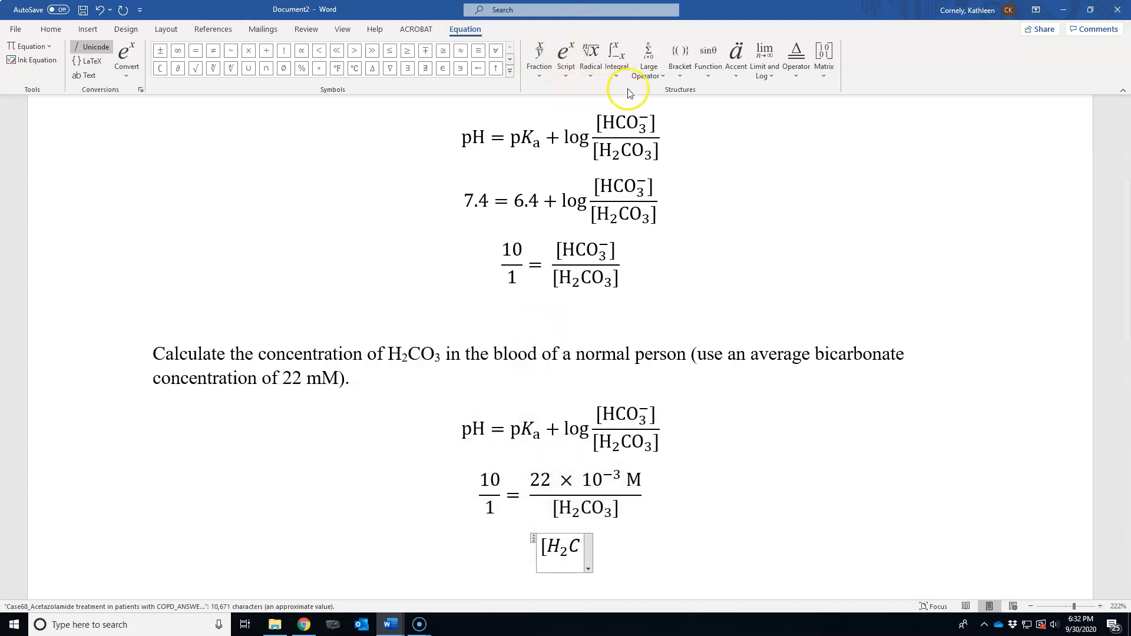
Complete the equation's left side with O with subscript 3, a closing square bracket and an equals sign
{"action": "left_click", "coordinate": [566, 70]}
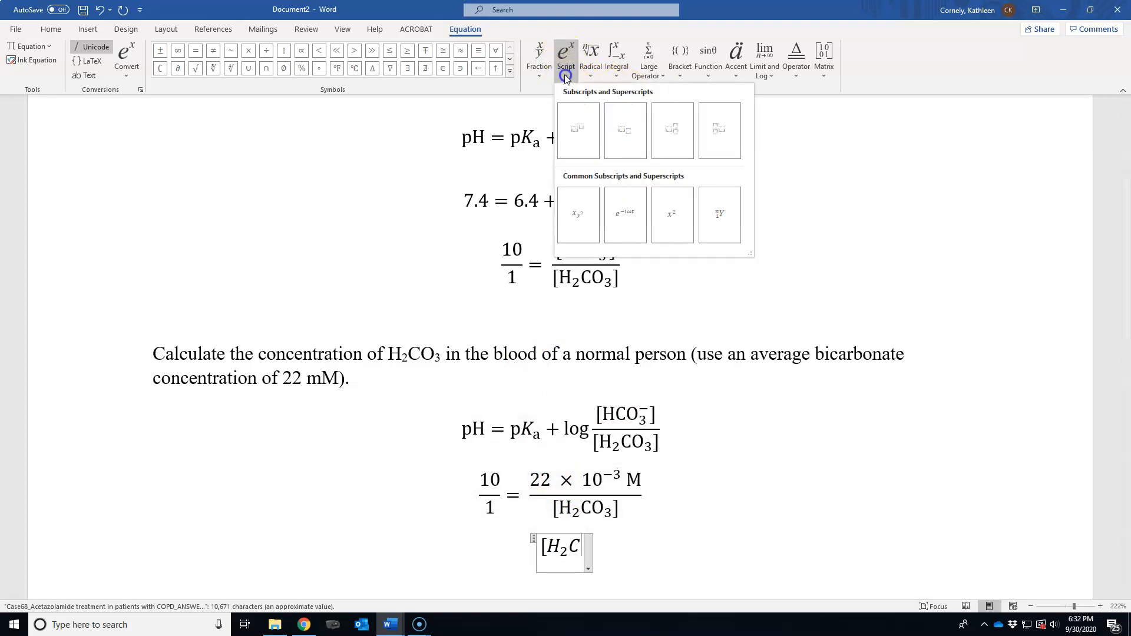
{"action": "left_click", "coordinate": [623, 133]}
{"action": "left_click", "coordinate": [577, 544]}
{"action": "type", "text": "O"}
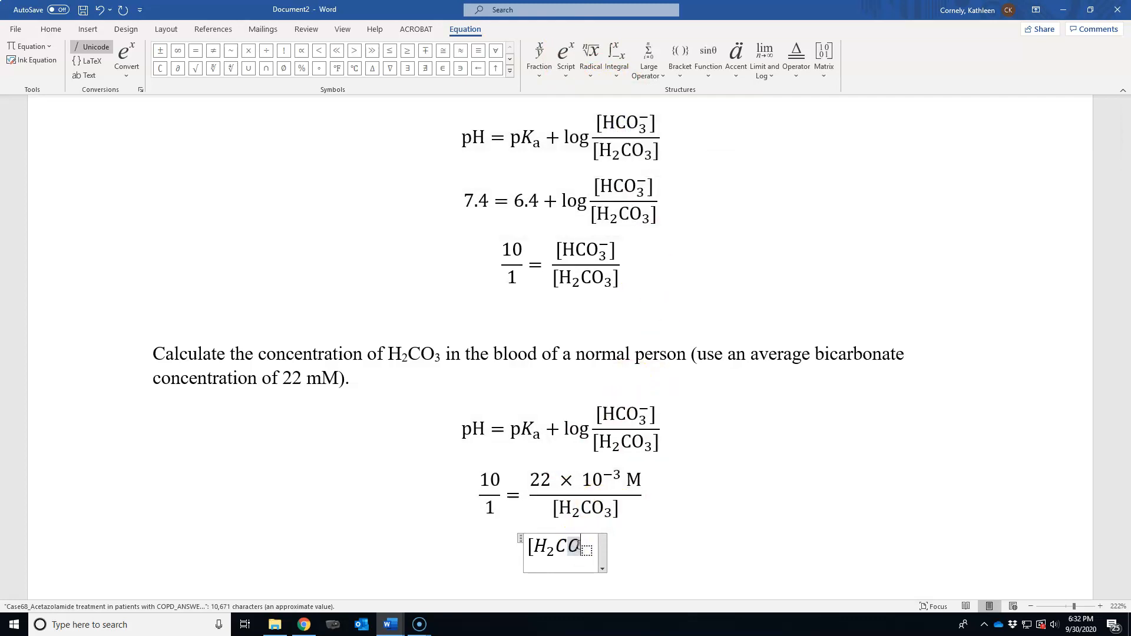
{"action": "type", "text": "3"}
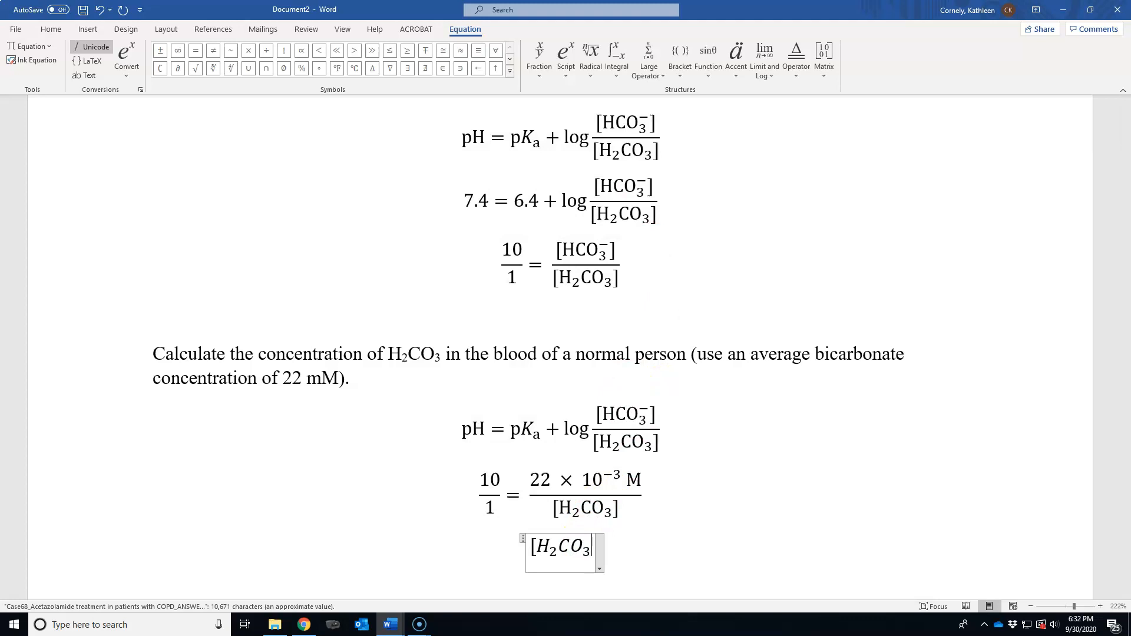
{"action": "type", "text": "] = "}
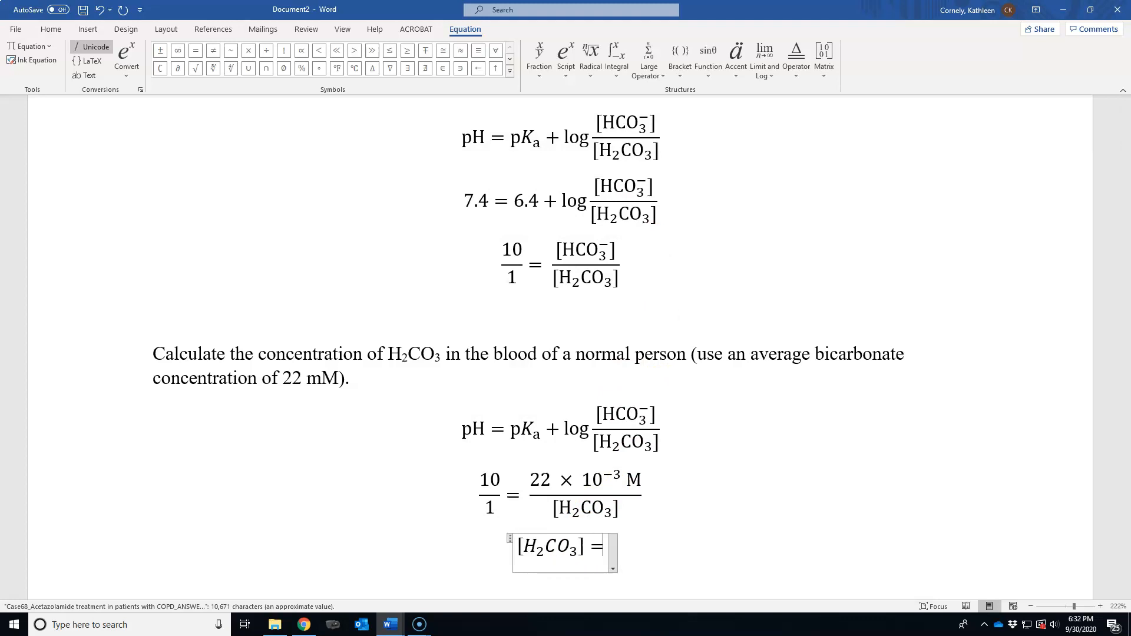
Enter 2.2 × 10 with superscript −3, followed by the unit M, as the equation's right side
{"action": "type", "text": "2.2"}
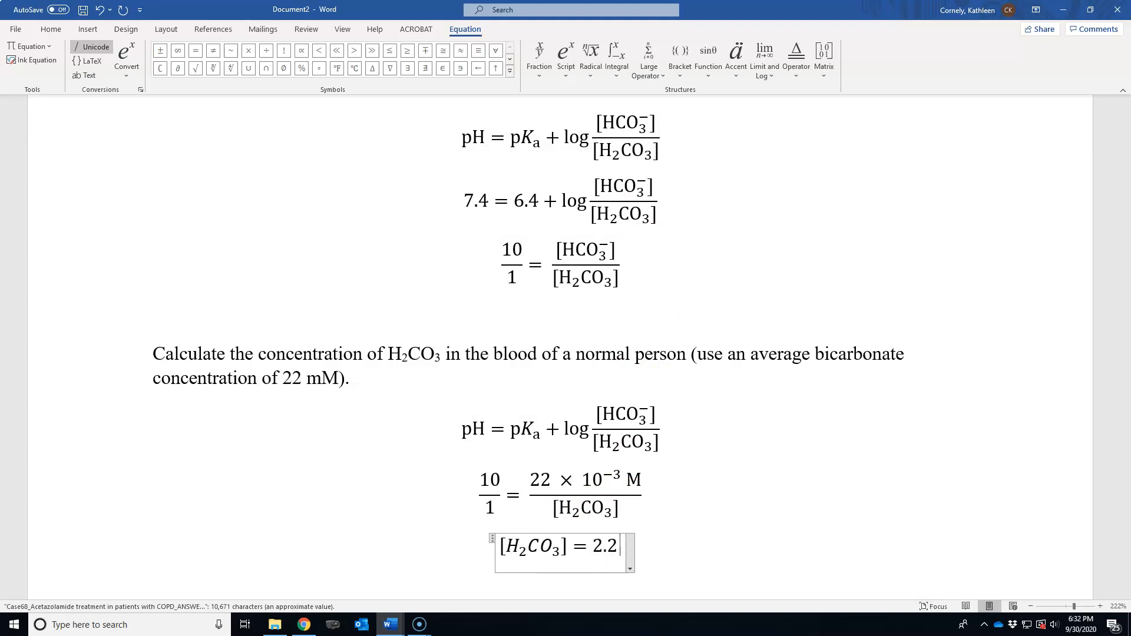
{"action": "left_click", "coordinate": [248, 53]}
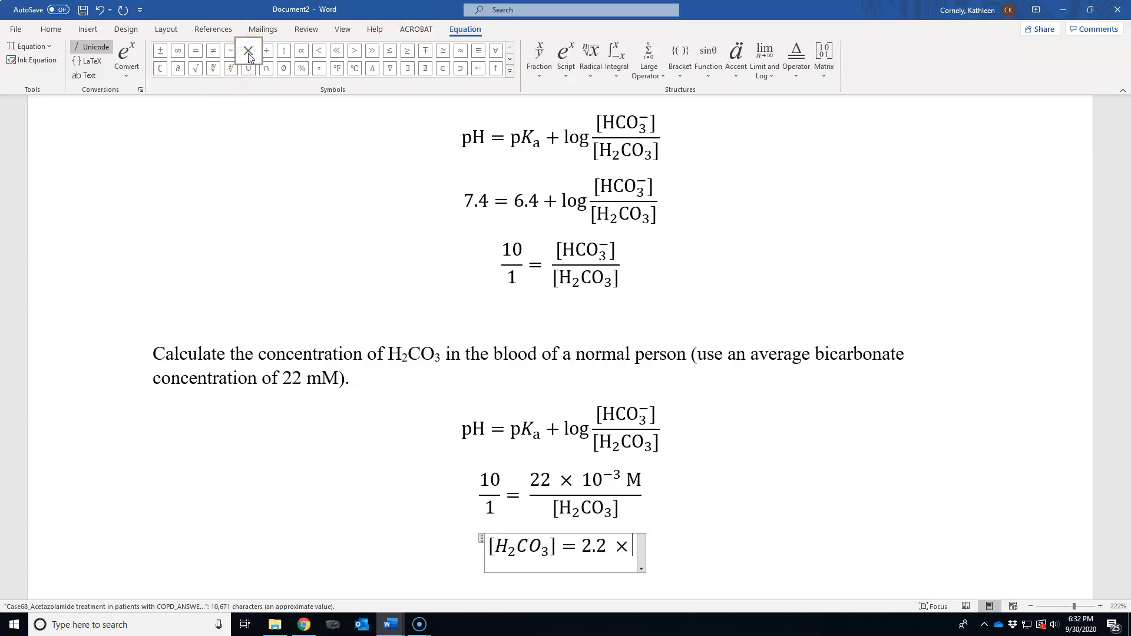
{"action": "left_click", "coordinate": [561, 83]}
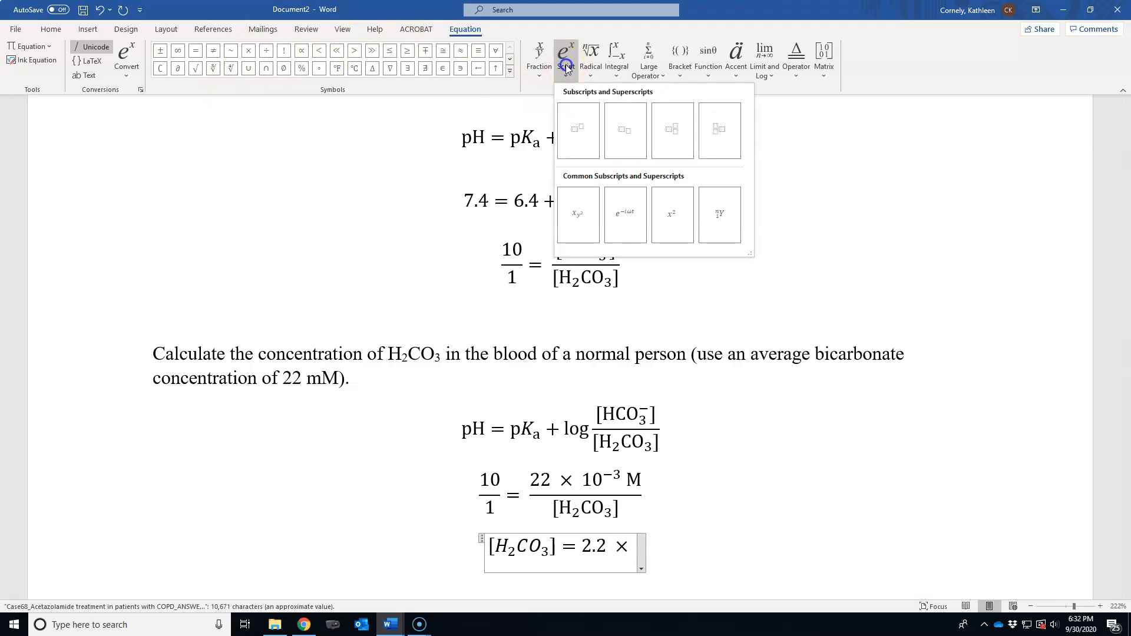
{"action": "left_click", "coordinate": [576, 125]}
{"action": "left_click", "coordinate": [626, 551]}
{"action": "type", "text": "1"}
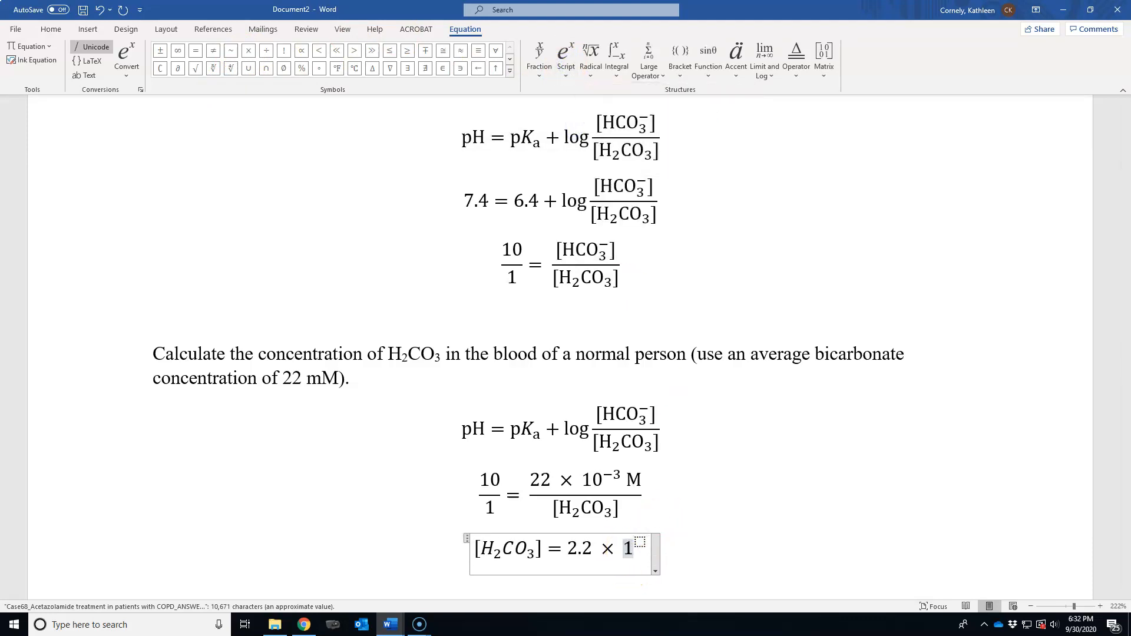
{"action": "type", "text": "0"}
{"action": "key", "text": "Right"}
{"action": "type", "text": "-3"}
{"action": "key", "text": "Right"}
{"action": "type", "text": "M"}
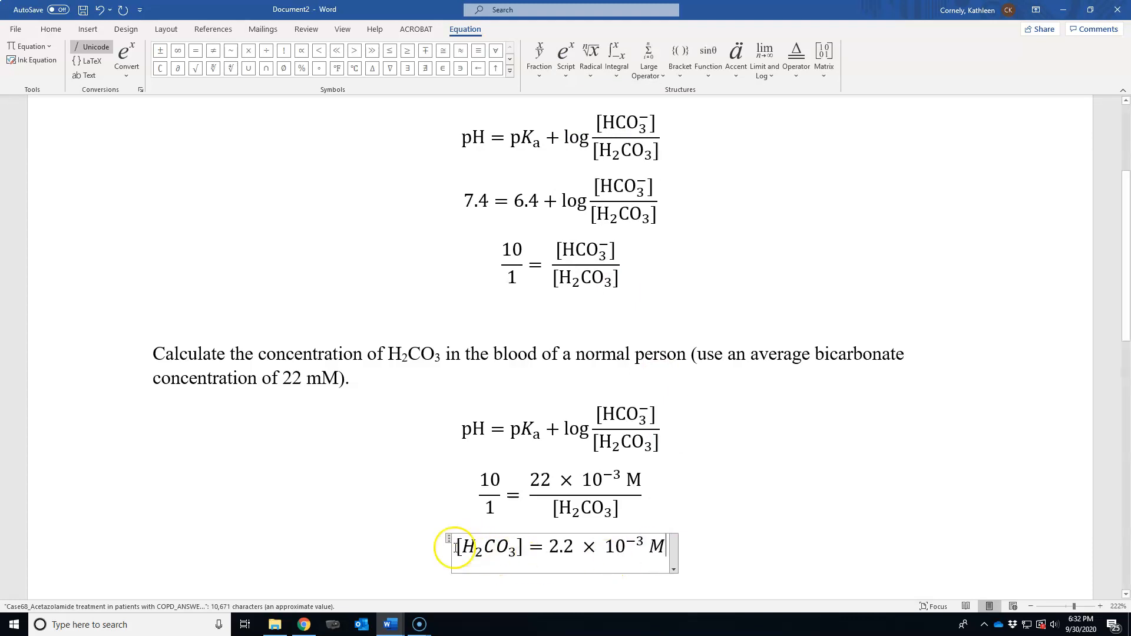
Remove the italic formatting from the whole [H2CO3] = 2.2 × 10−3 M equation
{"action": "left_click_drag", "start_coordinate": [455, 547], "coordinate": [660, 540]}
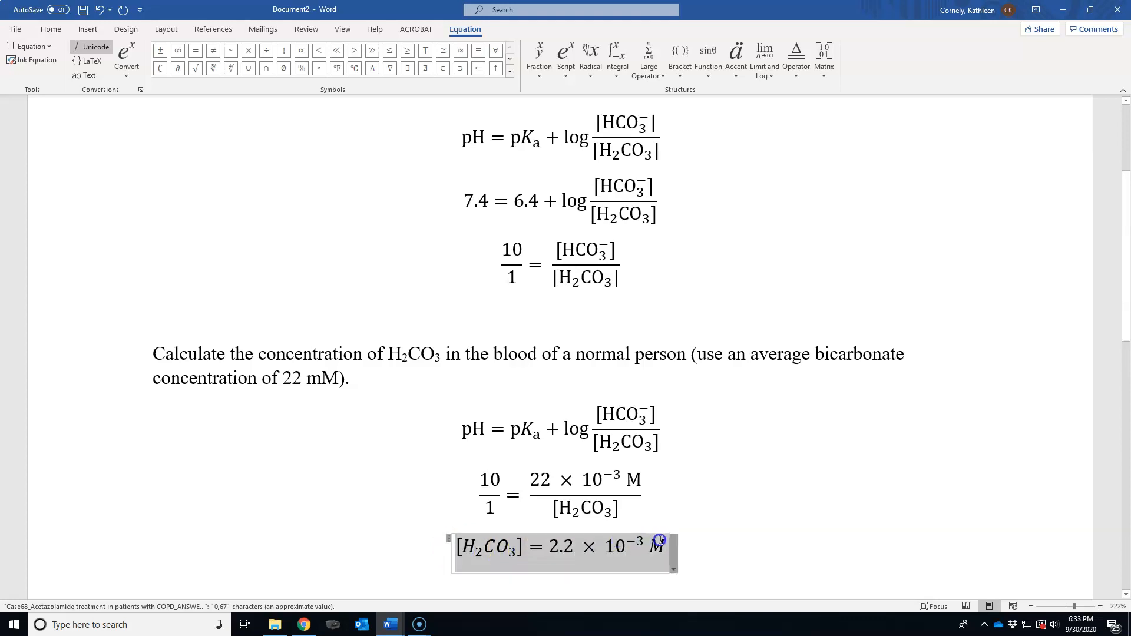
{"action": "left_click", "coordinate": [51, 30]}
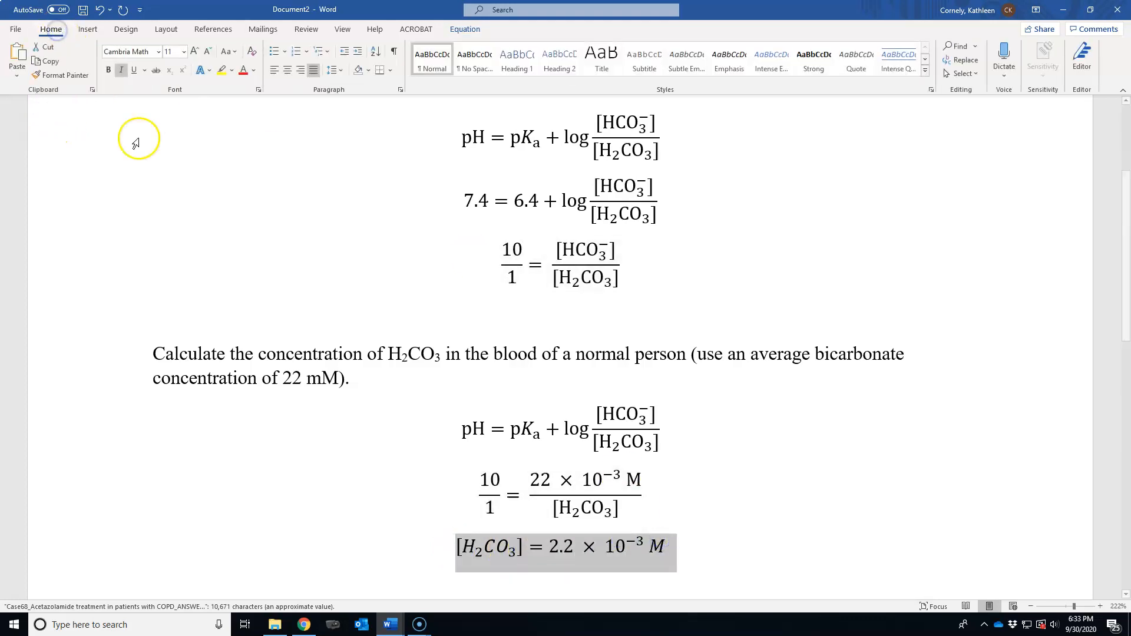
{"action": "left_click", "coordinate": [130, 72]}
{"action": "left_click", "coordinate": [749, 520]}
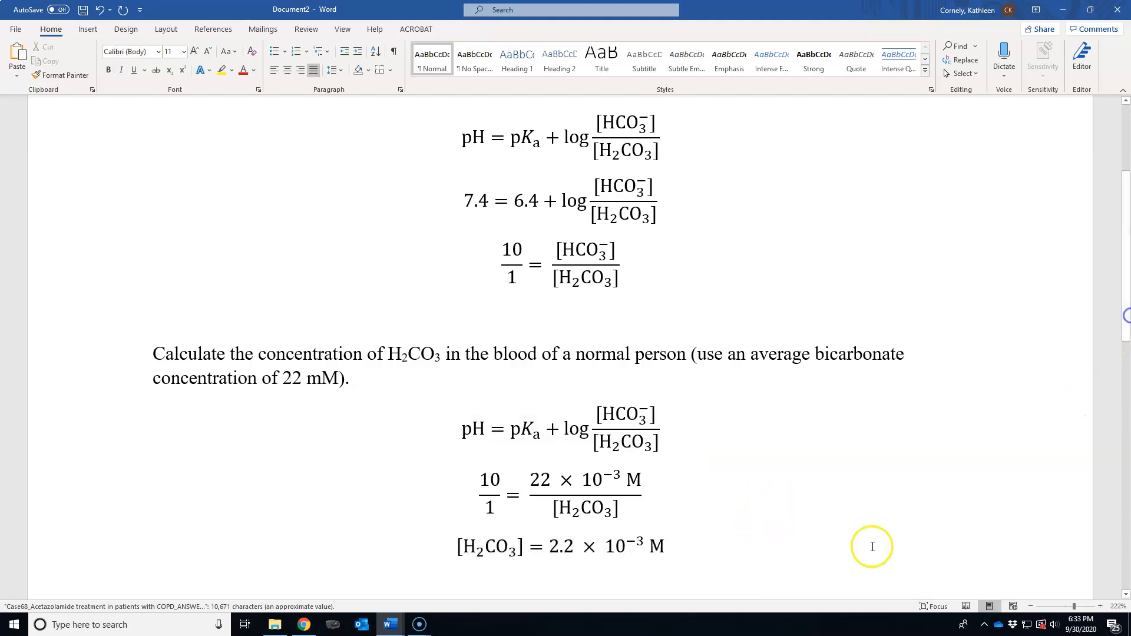
Start a new line below the [H2CO3] = 2.2 × 10−3 M equation and insert an empty equation there
{"action": "left_click_drag", "start_coordinate": [1126, 317], "coordinate": [1122, 348]}
{"action": "left_click", "coordinate": [530, 519]}
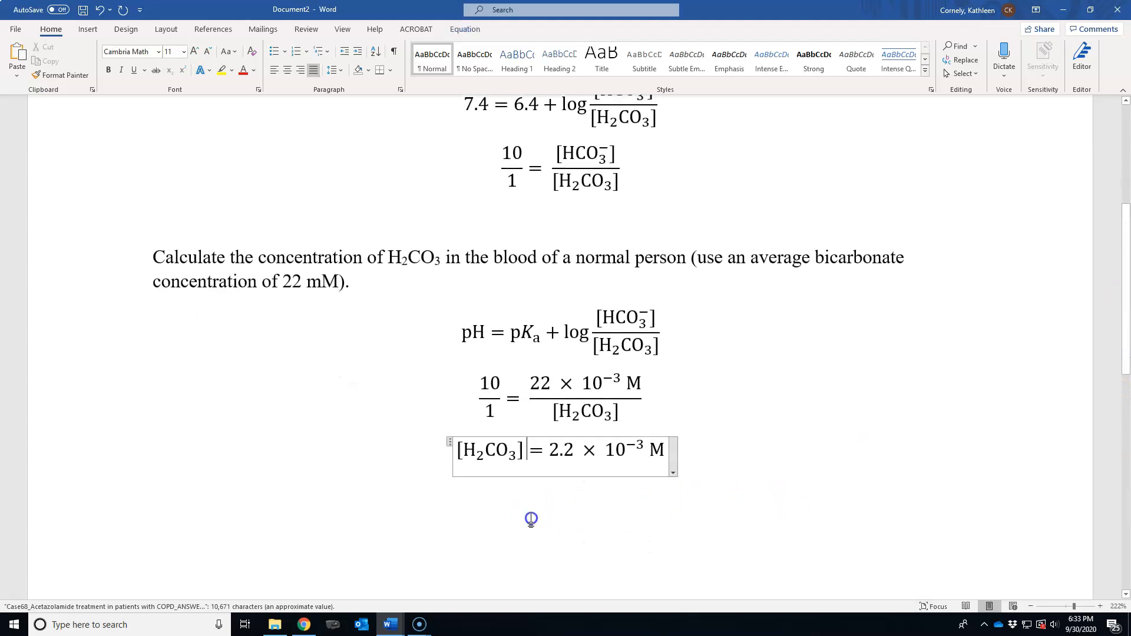
{"action": "left_click", "coordinate": [723, 467]}
{"action": "key", "text": "Return"}
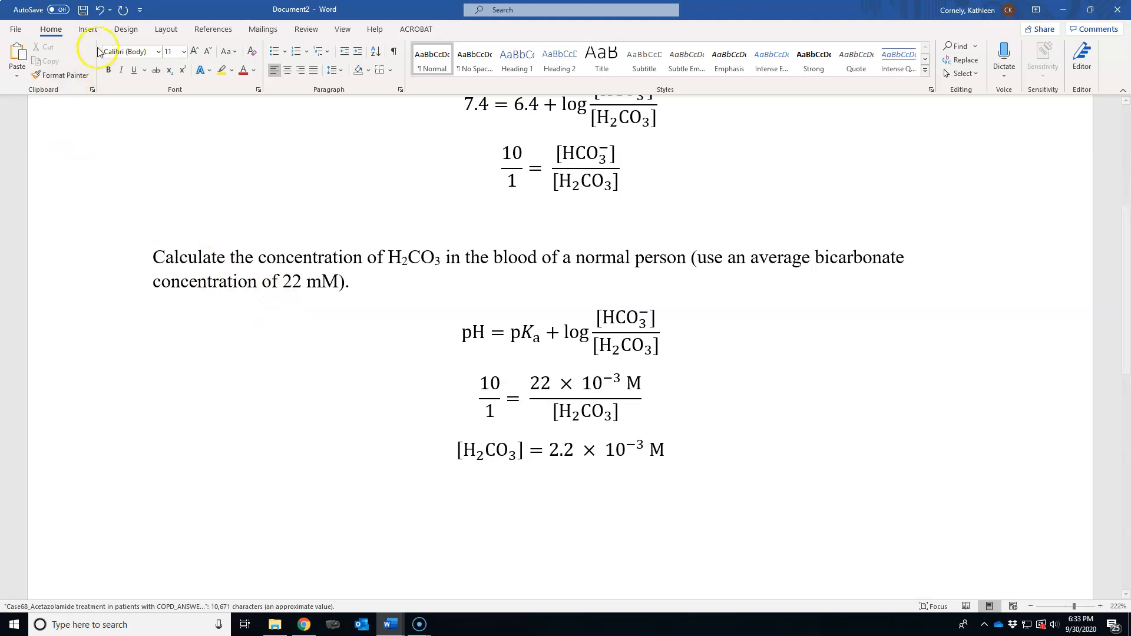
{"action": "left_click", "coordinate": [88, 29]}
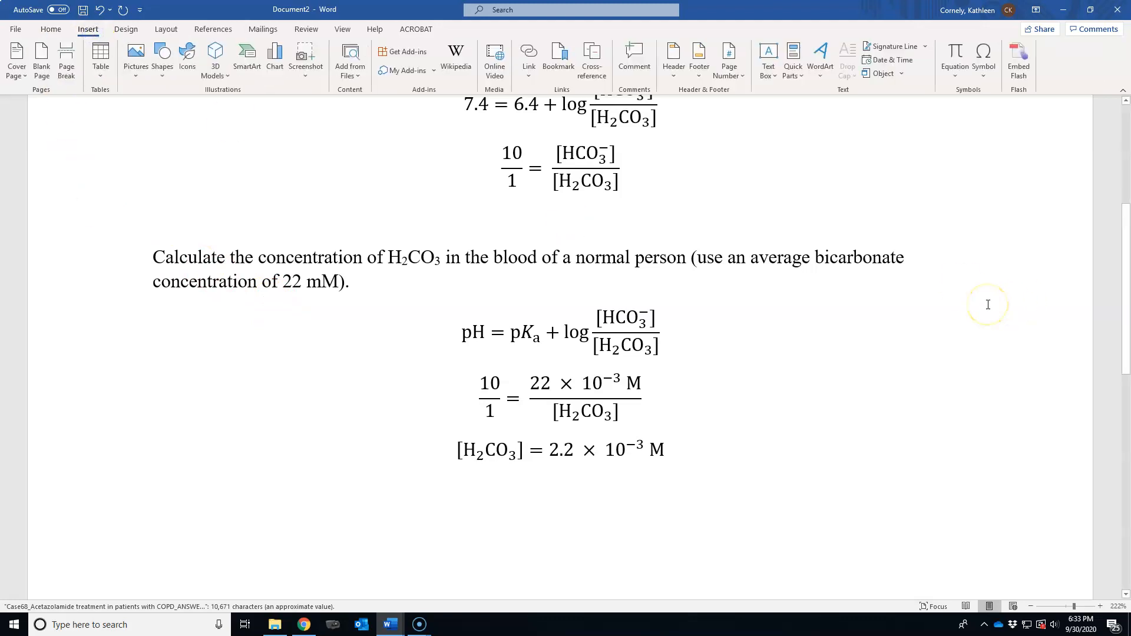
{"action": "left_click", "coordinate": [956, 77]}
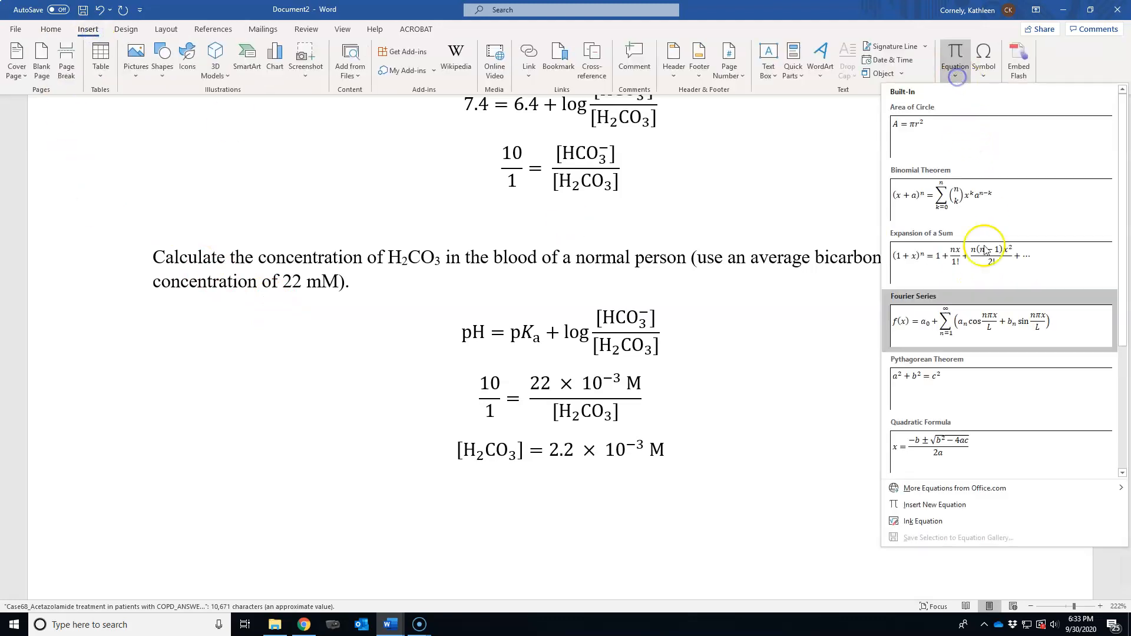
{"action": "left_click", "coordinate": [936, 505]}
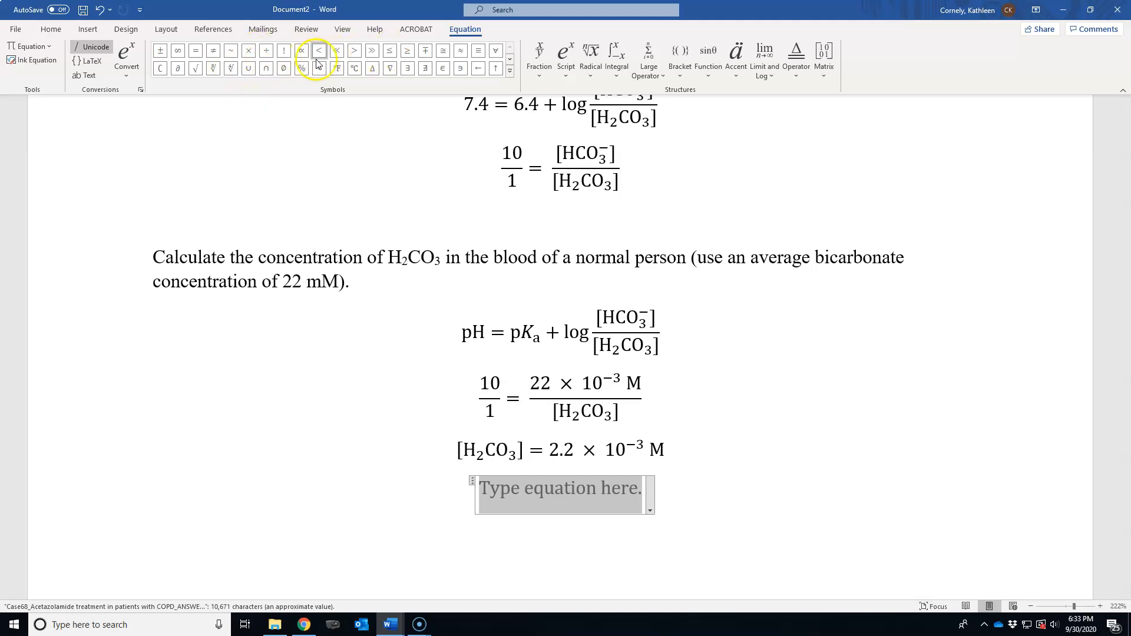
Look through the Basic Math equation symbols and the list of other available symbol categories
{"action": "left_click", "coordinate": [510, 61]}
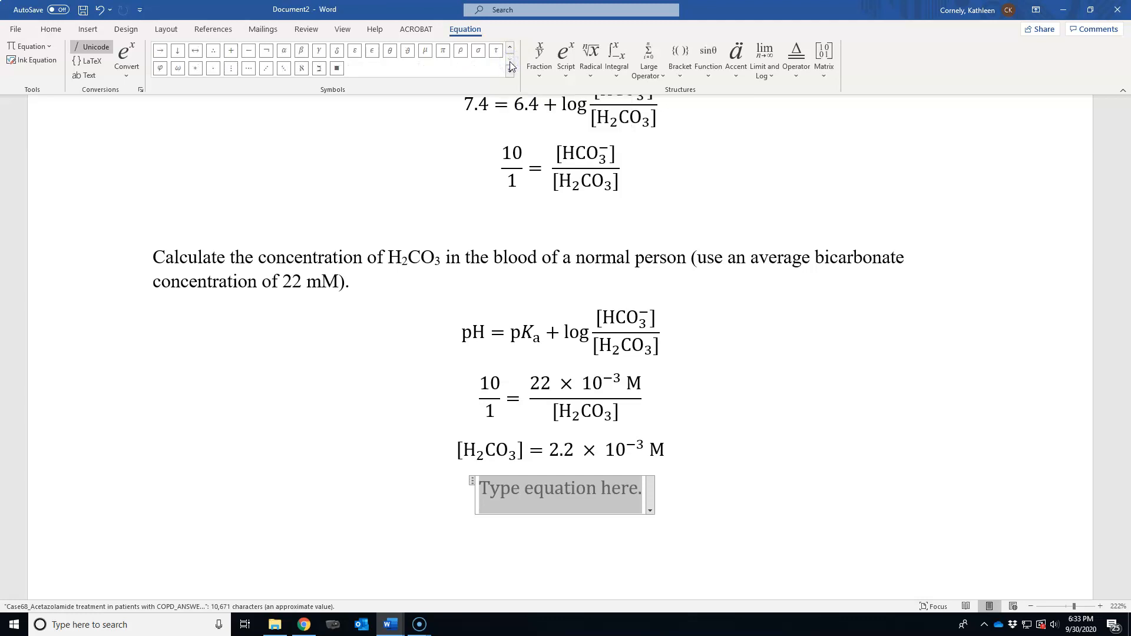
{"action": "left_click", "coordinate": [510, 49]}
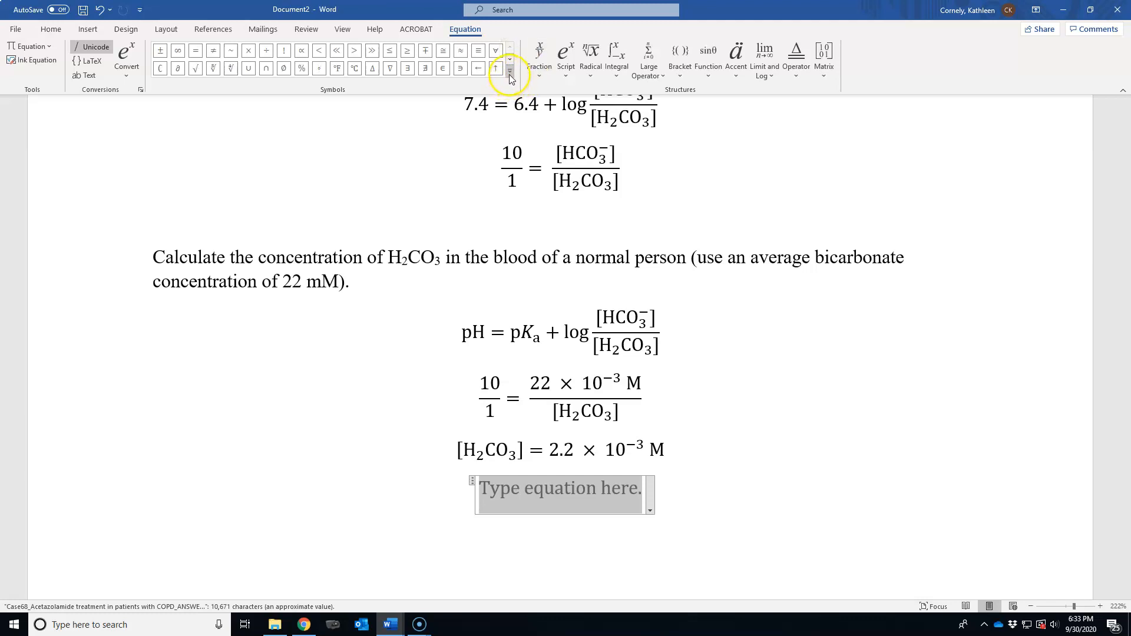
{"action": "left_click", "coordinate": [510, 72]}
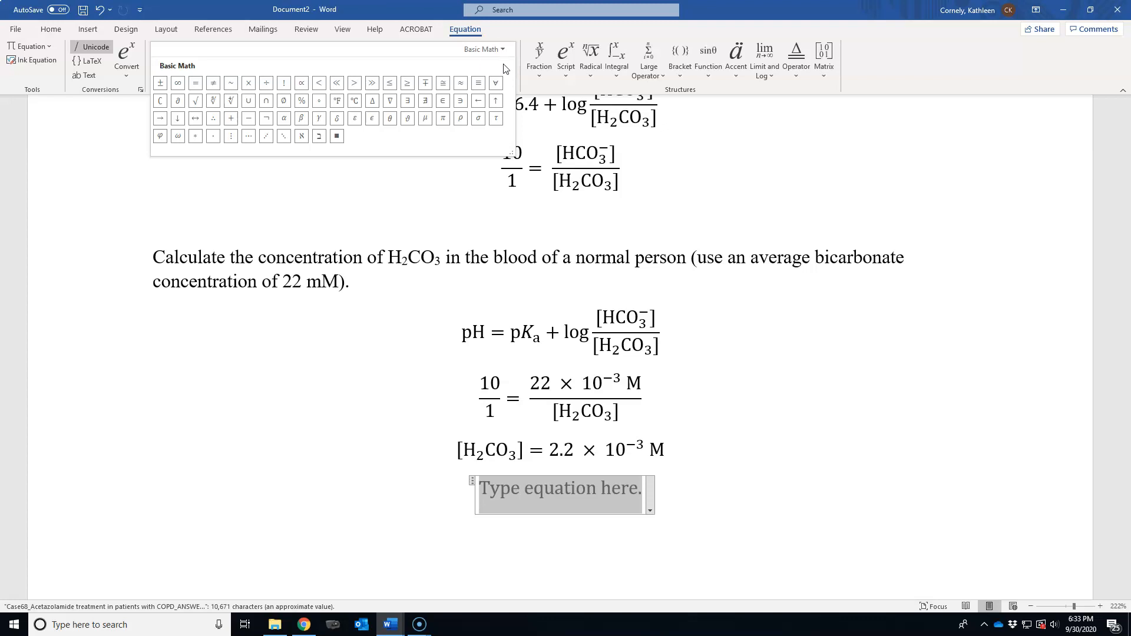
{"action": "left_click", "coordinate": [503, 51]}
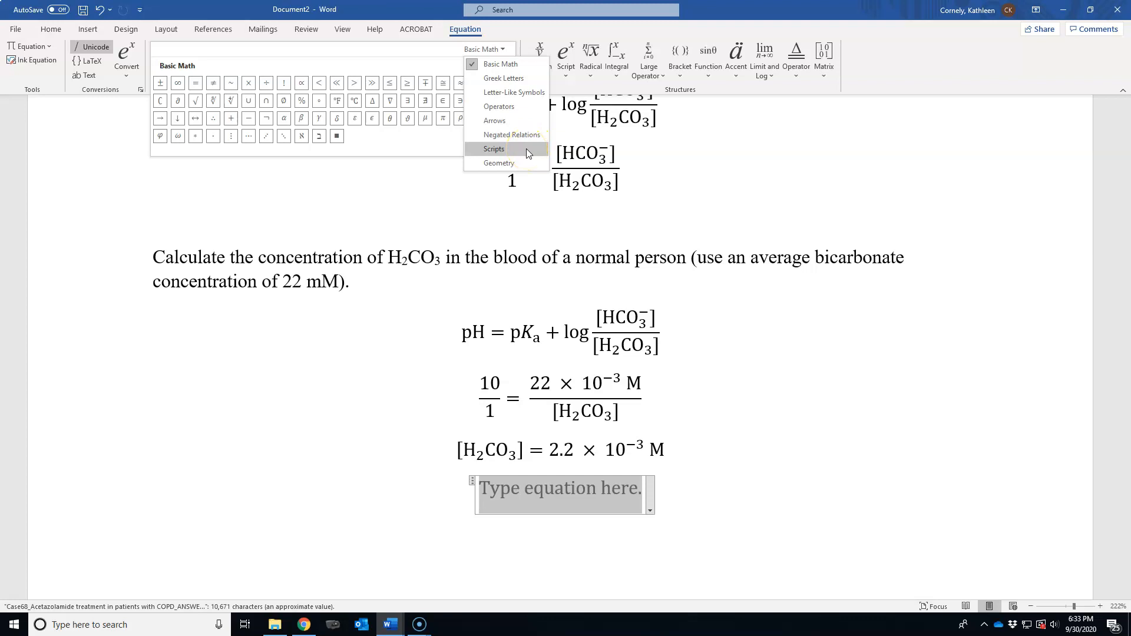
{"action": "left_click", "coordinate": [506, 49]}
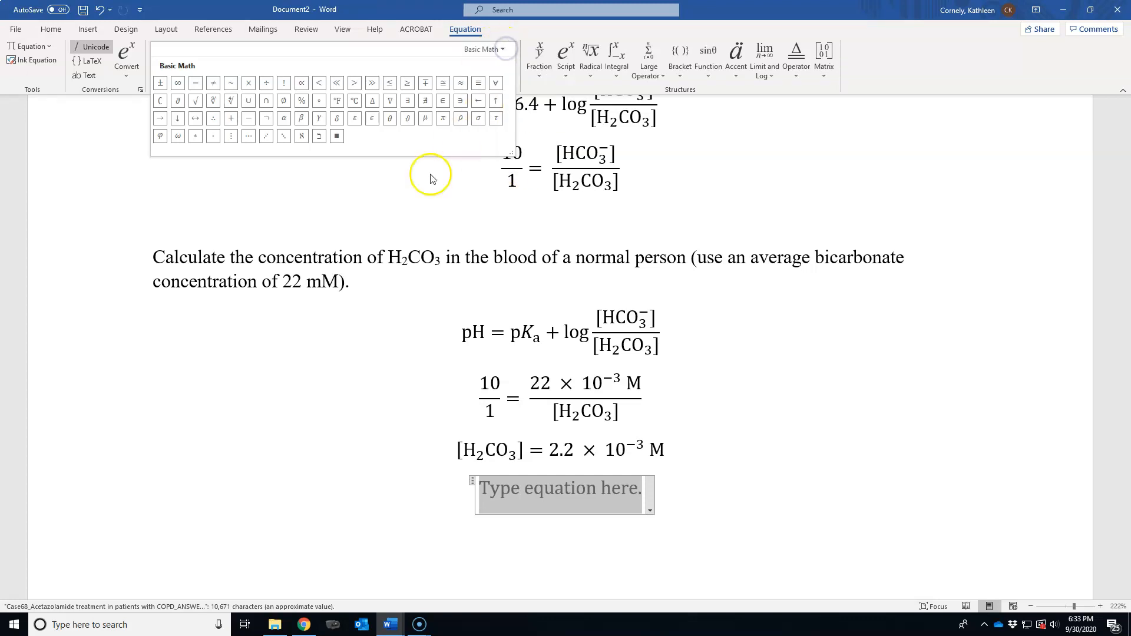
{"action": "left_click", "coordinate": [505, 50]}
{"action": "left_click", "coordinate": [449, 200]}
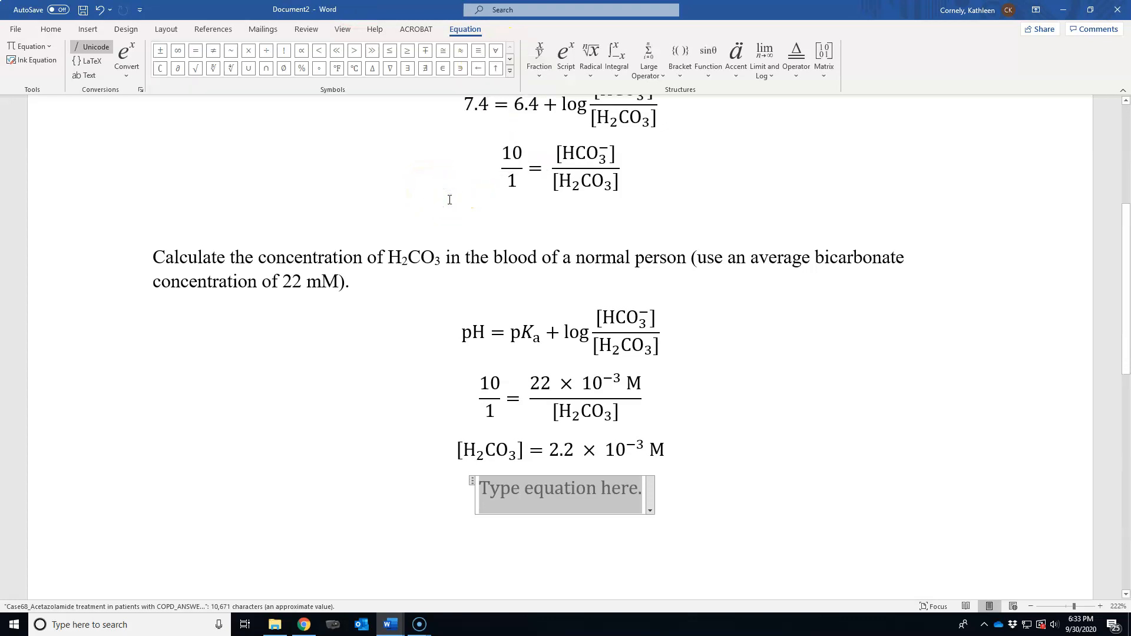